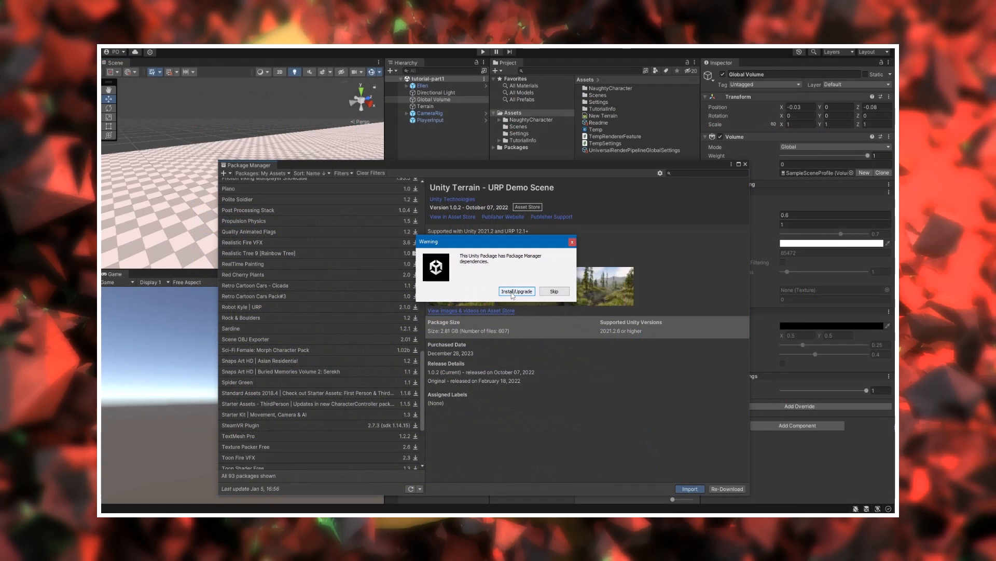
- Import the complete Unity Terrain - URP Demo Scene package with its dependencies and open TerrainDemoScene
click(515, 292)
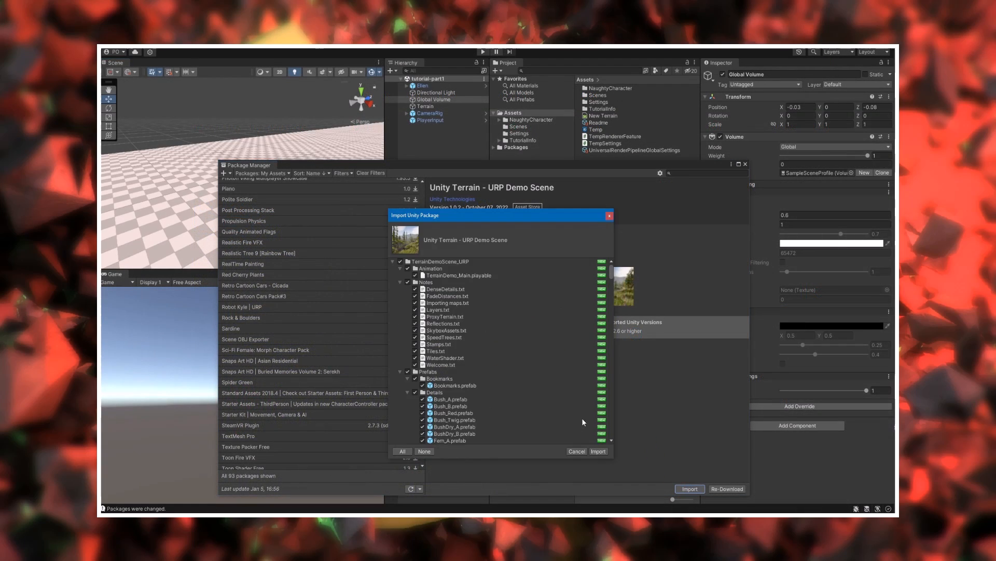
click(599, 451)
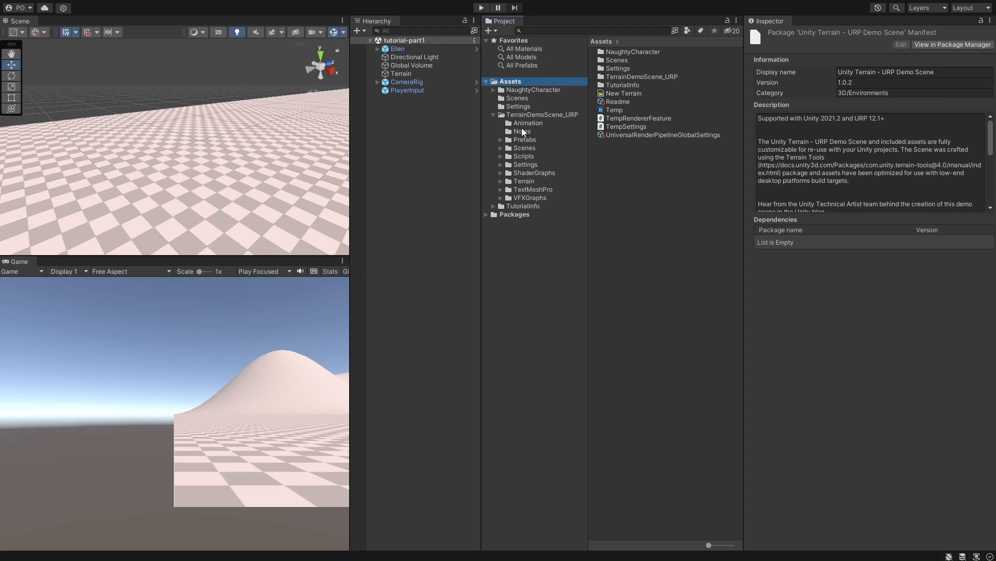
click(525, 149)
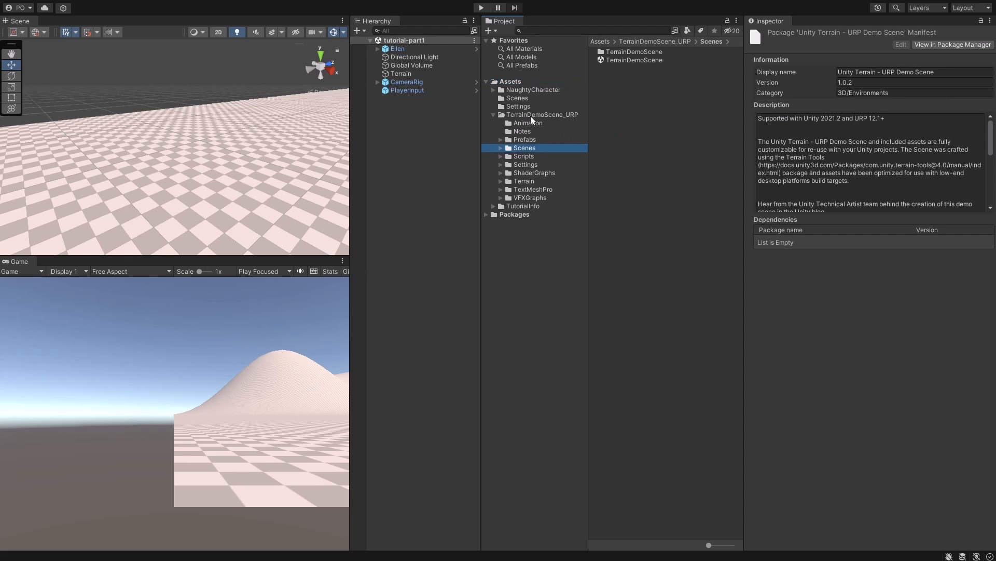
click(621, 61)
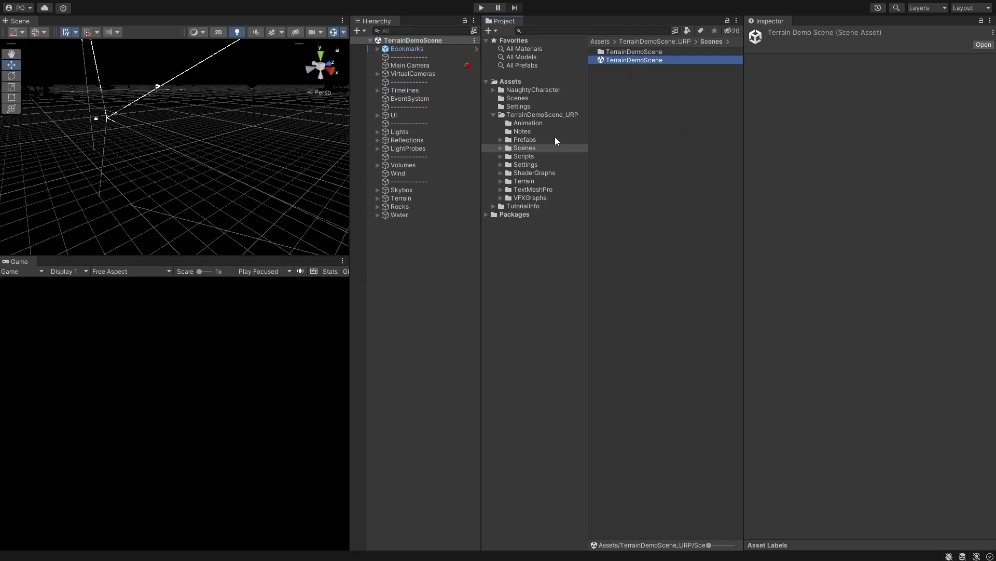
- Add the Temp override to the PostProcess volume and set its Temp Settings intensity to 1
click(377, 165)
click(403, 173)
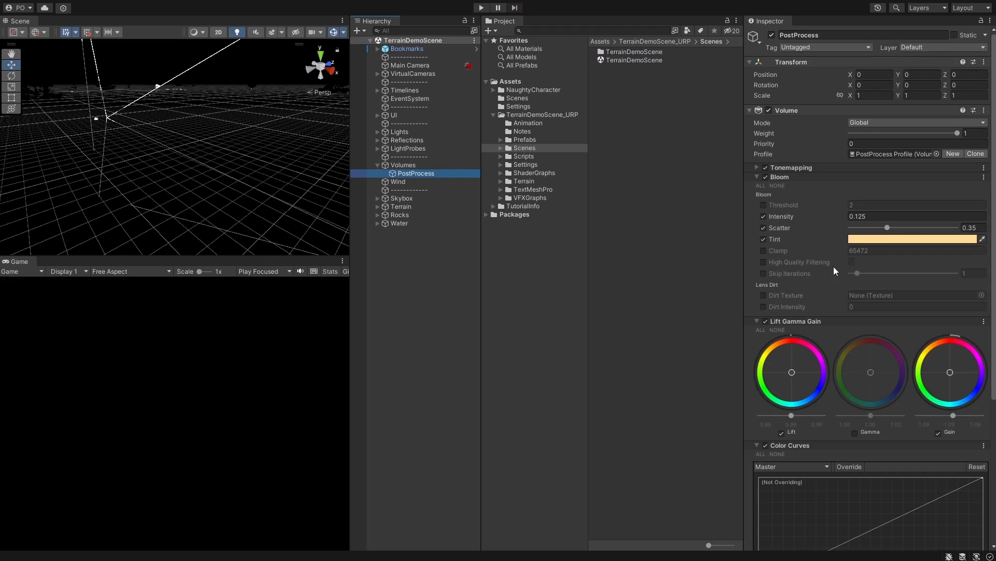
scroll(893, 305, down, 5)
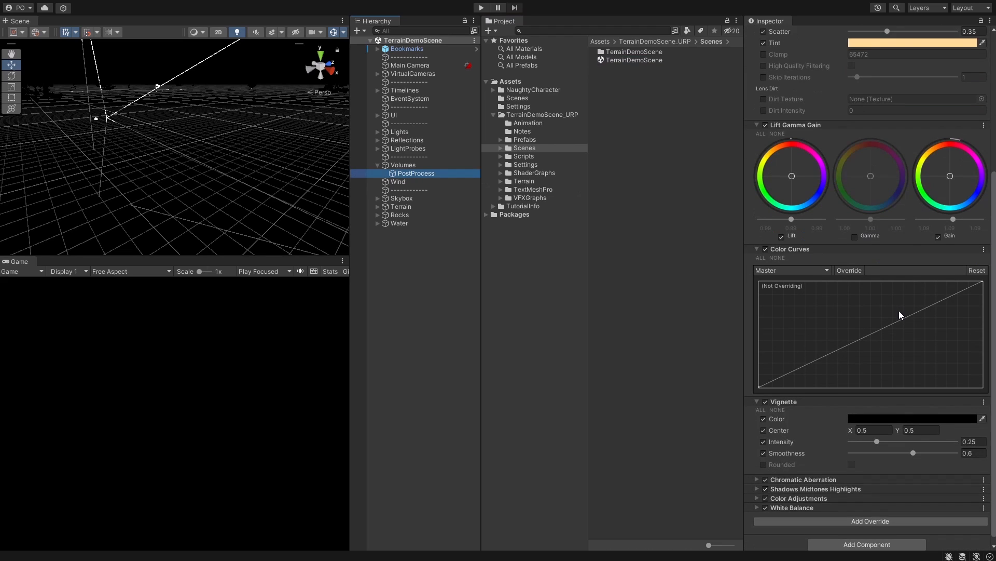
click(875, 515)
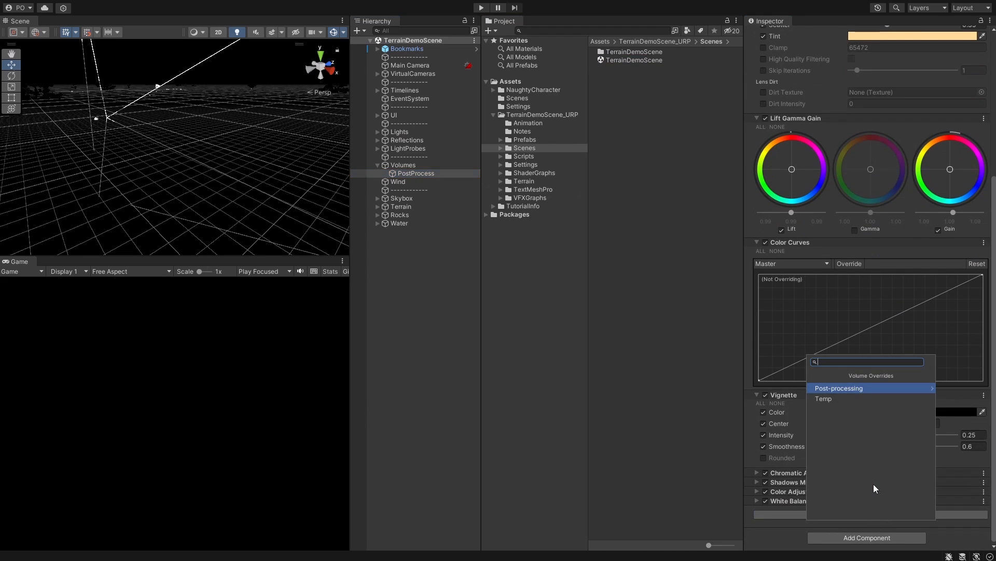
click(846, 402)
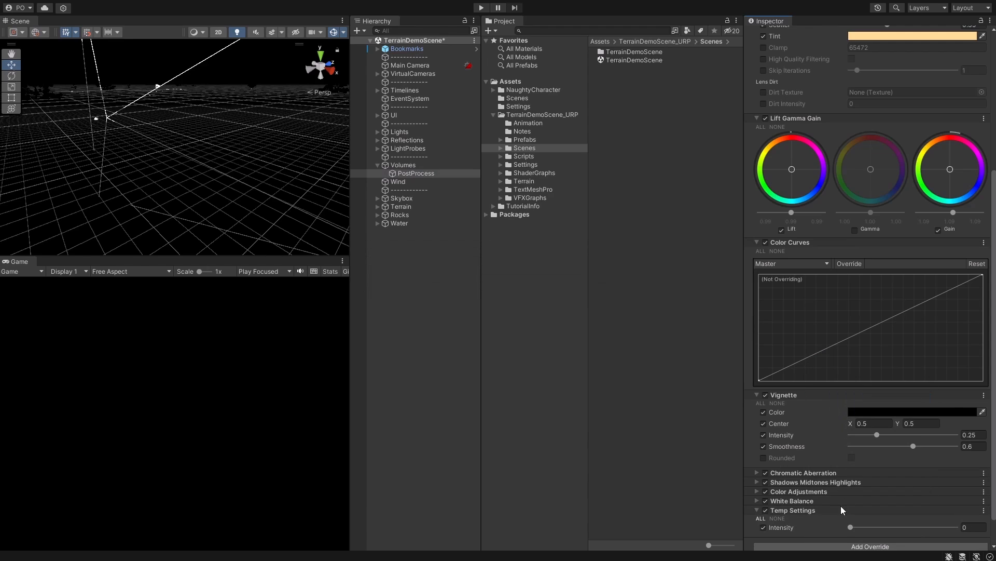
drag(849, 527, 956, 527)
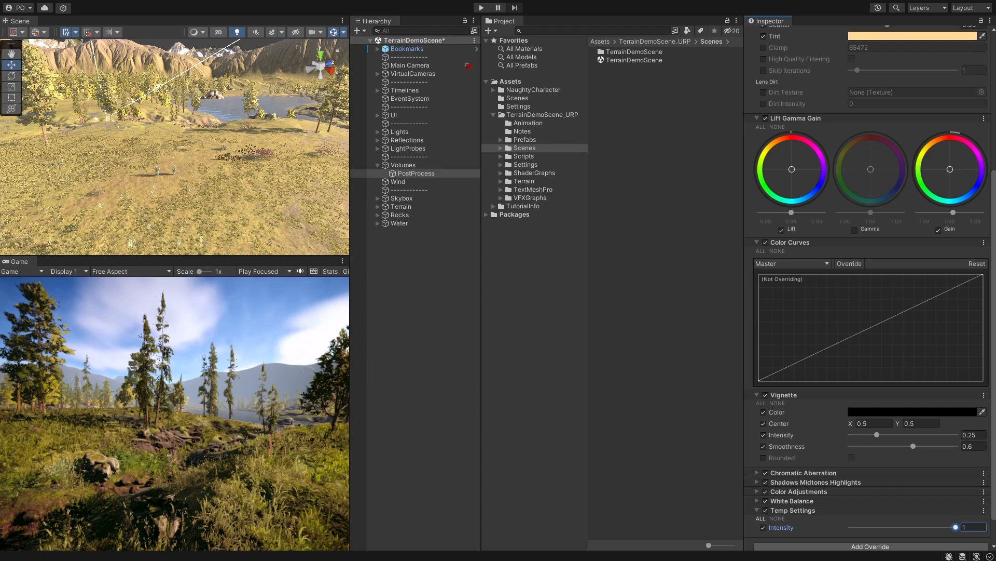
- Delete Bookmarks, Main Camera, VirtualCameras and the separator objects between them from the scene
click(397, 49)
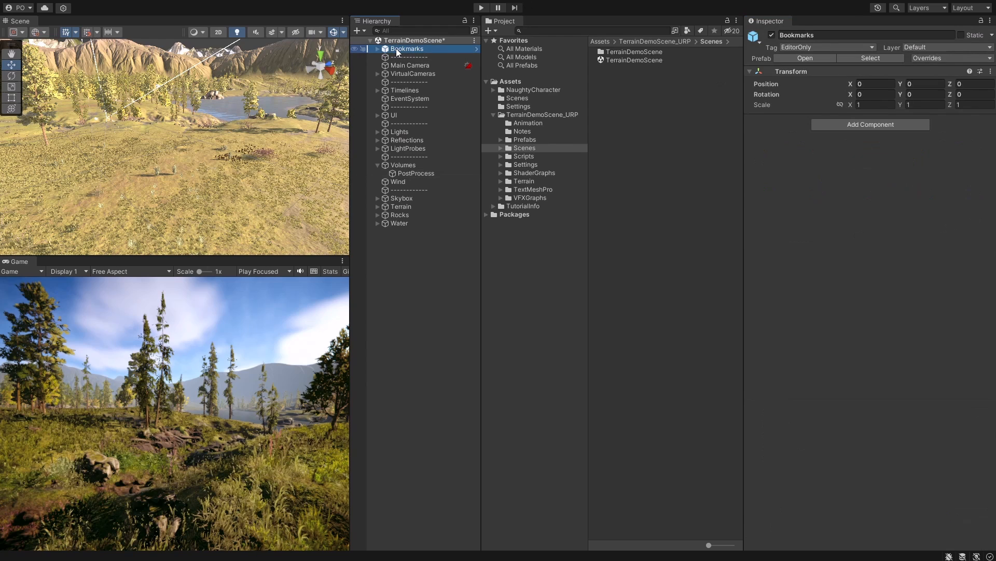
key(Delete)
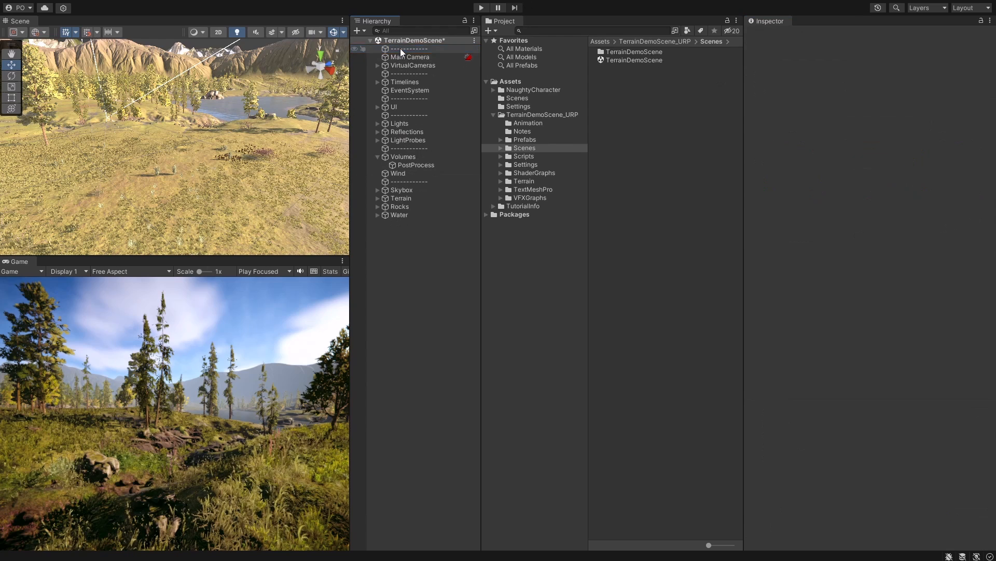
key(Delete)
click(401, 51)
key(Delete)
click(402, 49)
key(Delete)
- Delete Timelines, EventSystem, UI and the separator objects between them and Lights
click(402, 49)
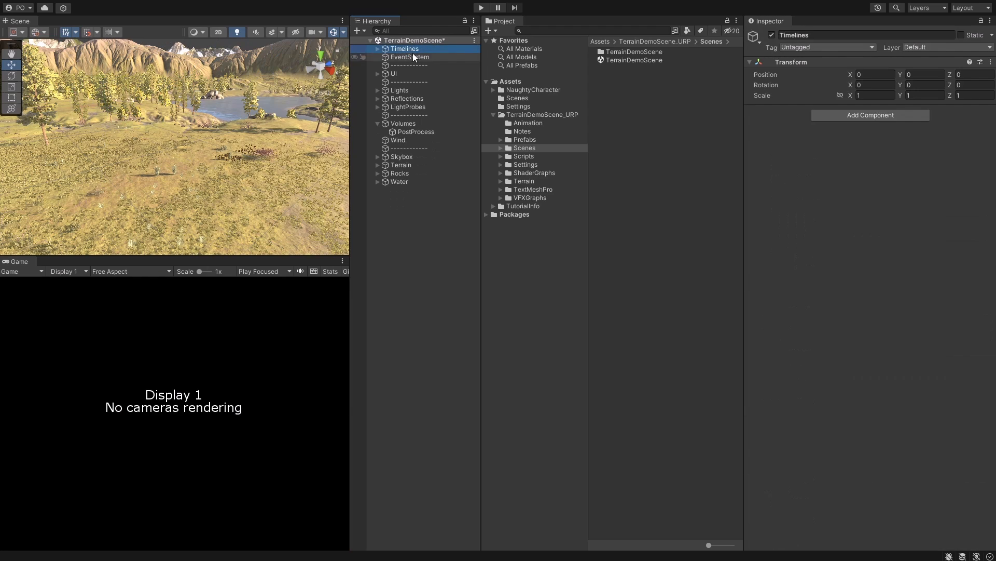
key(Delete)
click(409, 51)
key(Delete)
click(405, 51)
key(Delete)
click(403, 50)
key(Delete)
click(406, 49)
key(Delete)
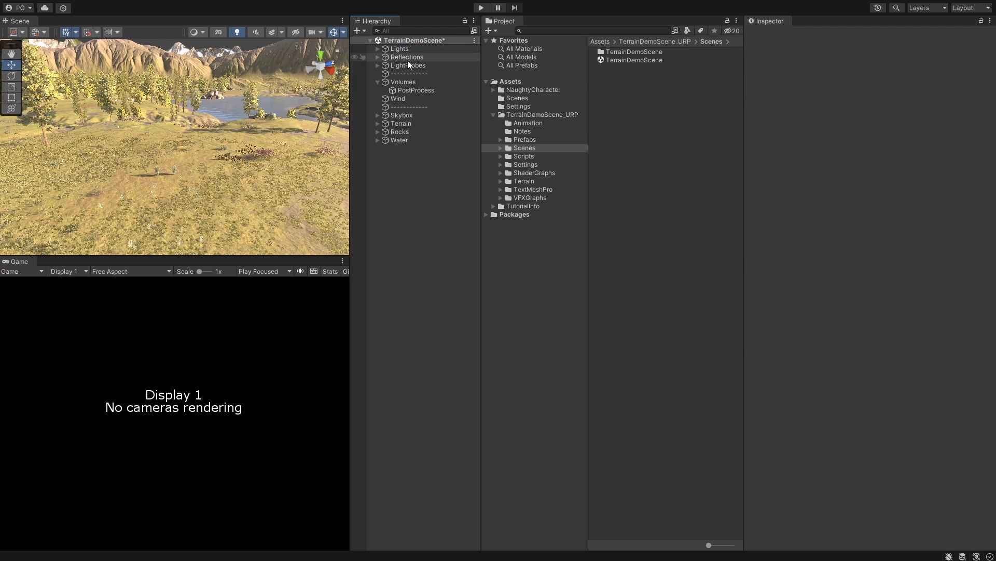
- Delete the separator objects above Volumes and below Wind
click(401, 74)
key(Delete)
click(401, 98)
key(Delete)
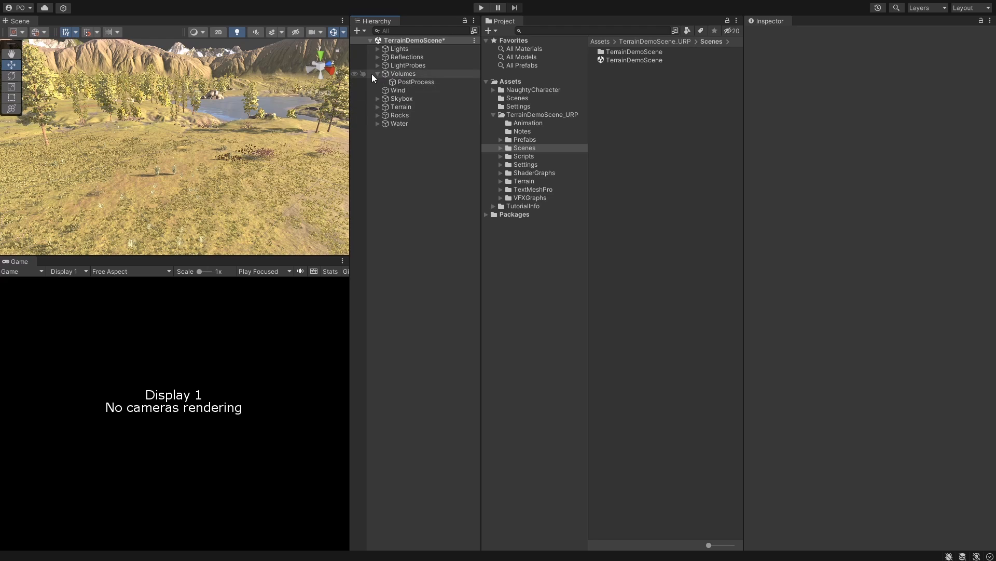
- Place the NaughtyCharacter prefab Ellen on the terrain and add the CameraRig and PlayerInput prefabs to the scene
click(493, 90)
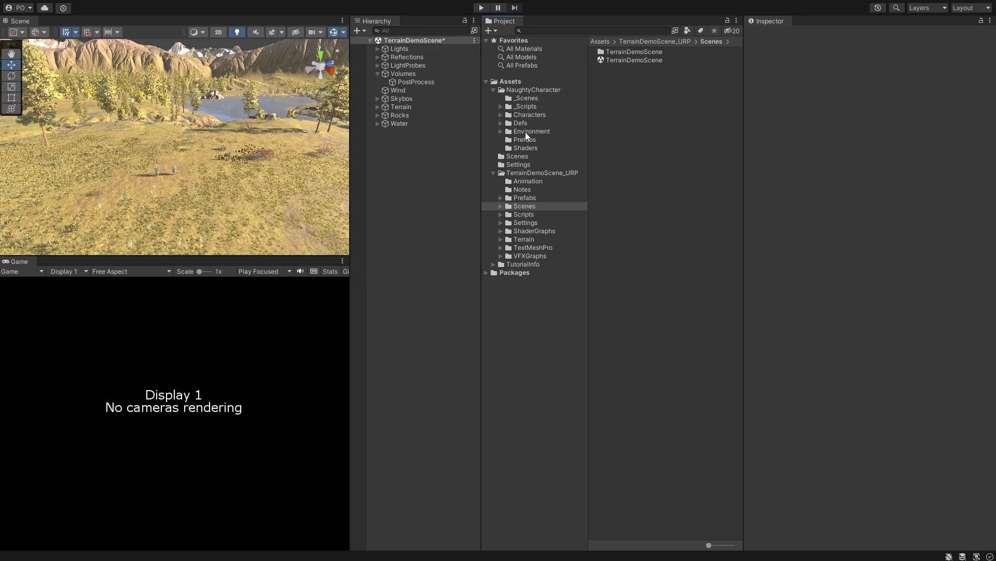
click(519, 140)
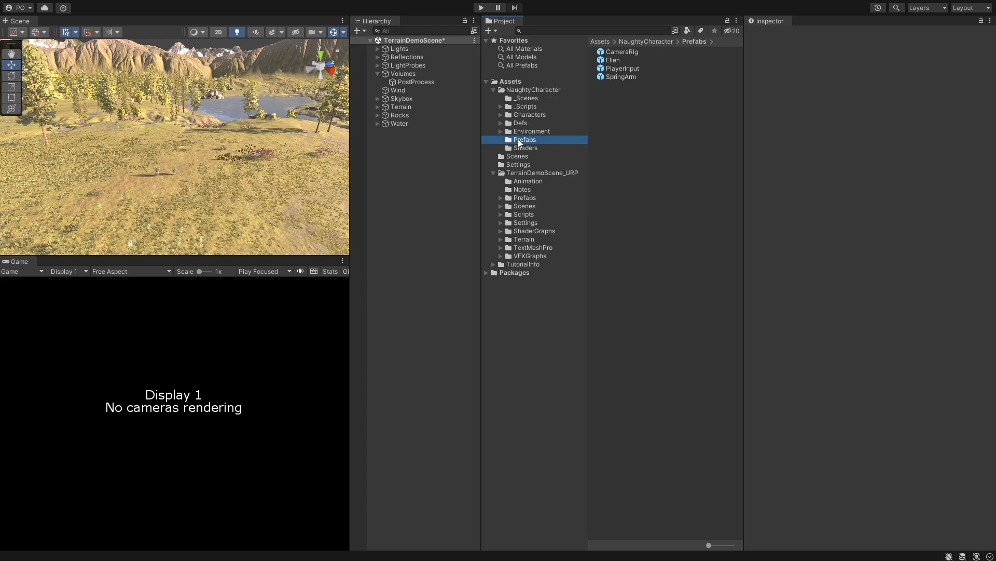
drag(618, 57, 215, 210)
drag(622, 52, 425, 175)
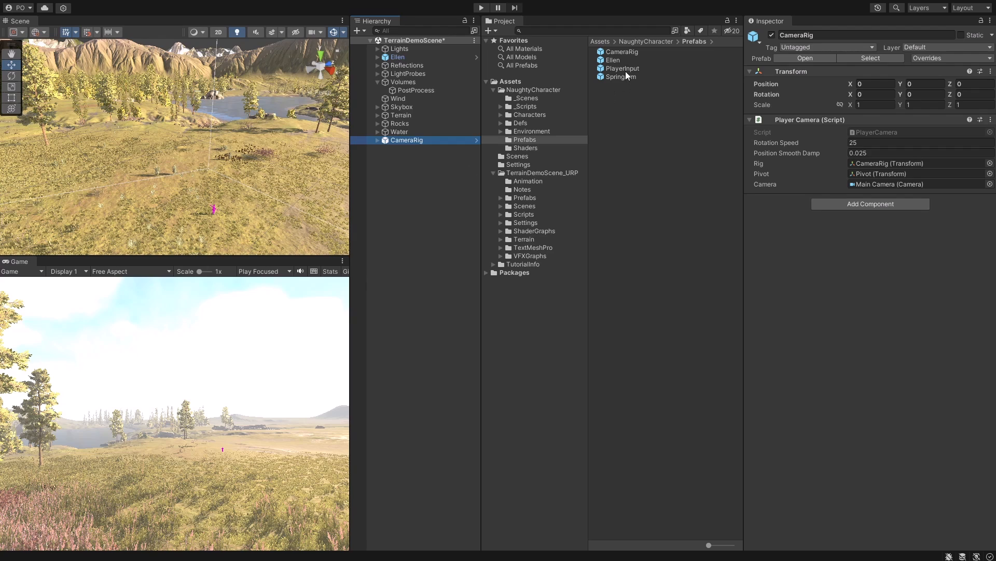
drag(624, 70, 403, 186)
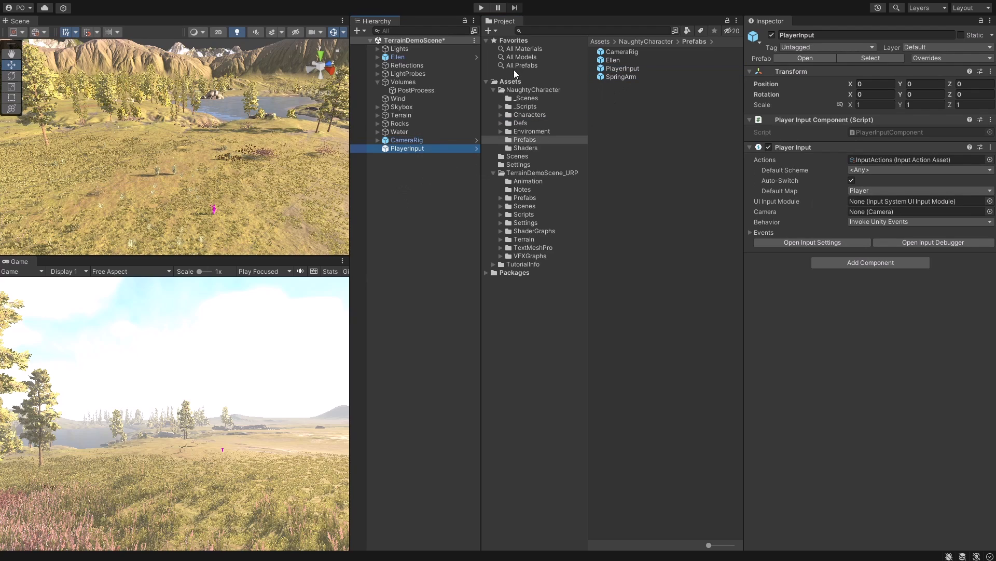
- Delete the TutorialInfo folder and the New Terrain asset from the project's Assets folder
click(511, 82)
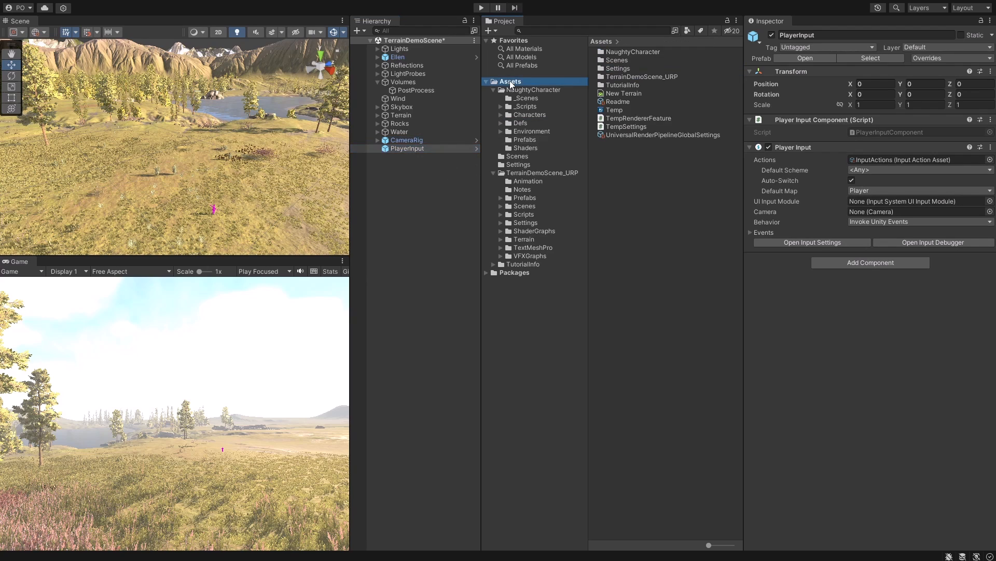
click(624, 84)
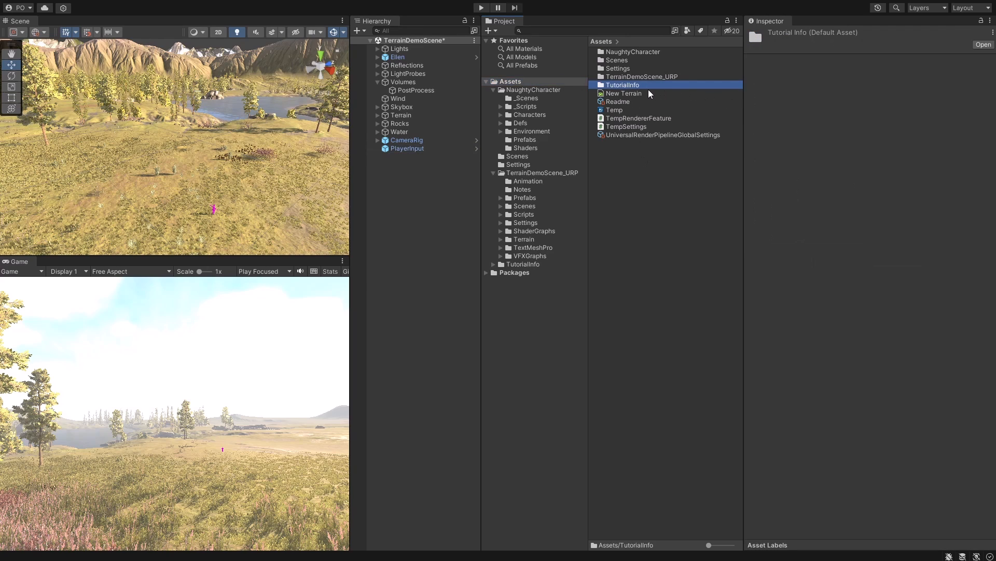
key(Delete)
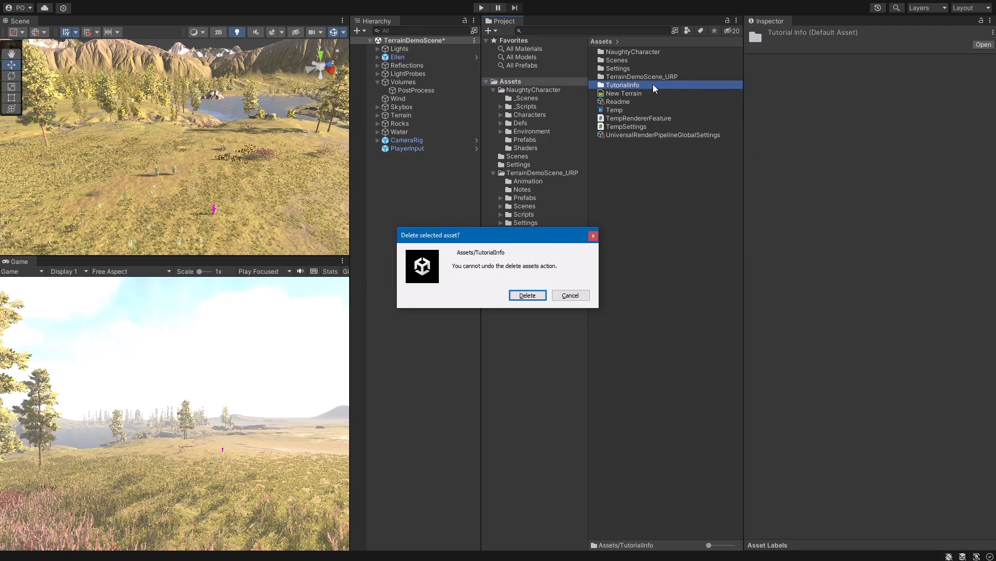
click(528, 295)
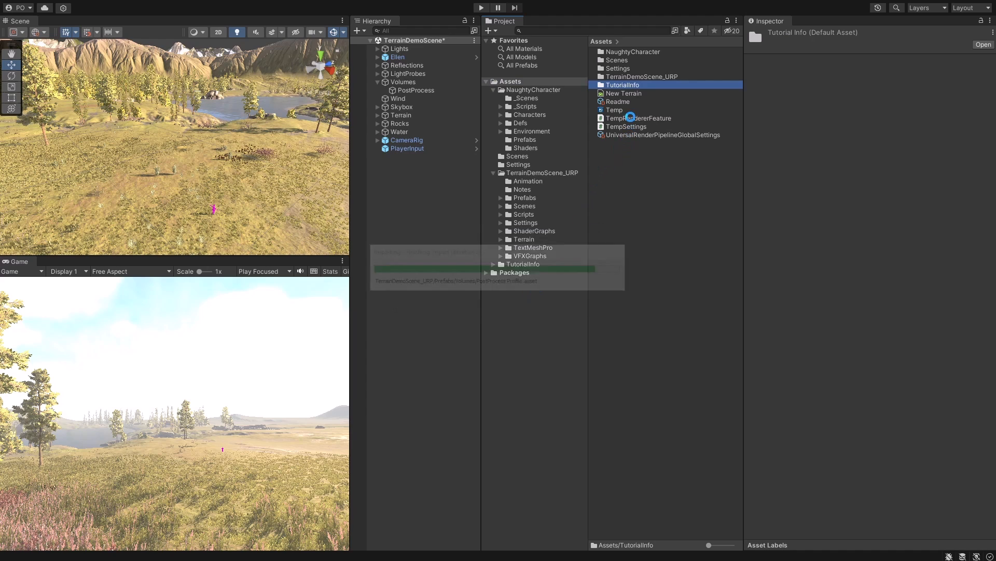
click(623, 85)
key(Delete)
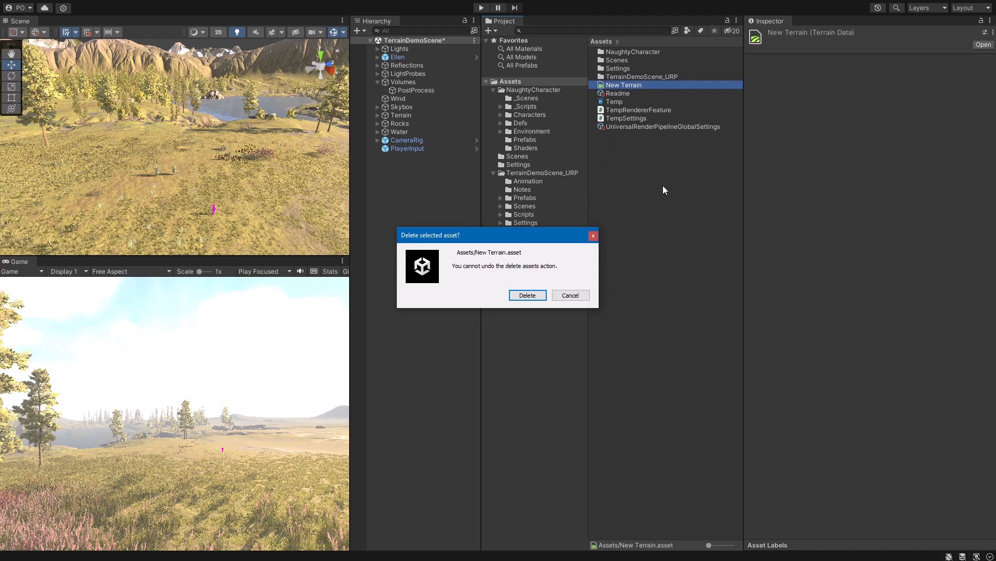
click(533, 296)
- Locate the materials used by Ellen's body mesh and set all eight Ellen materials to the Universal Render Pipeline/Lit shader
click(400, 58)
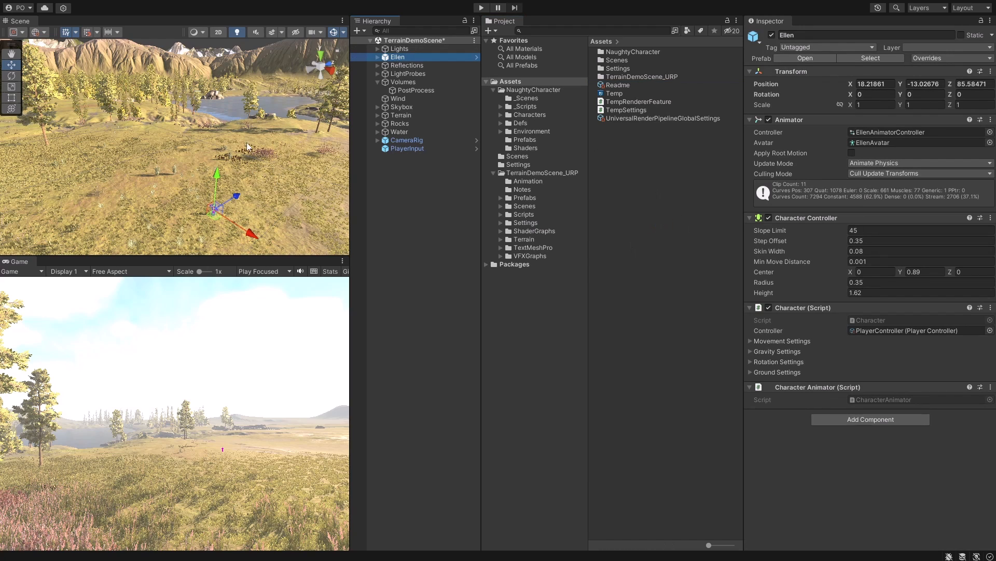
key(f)
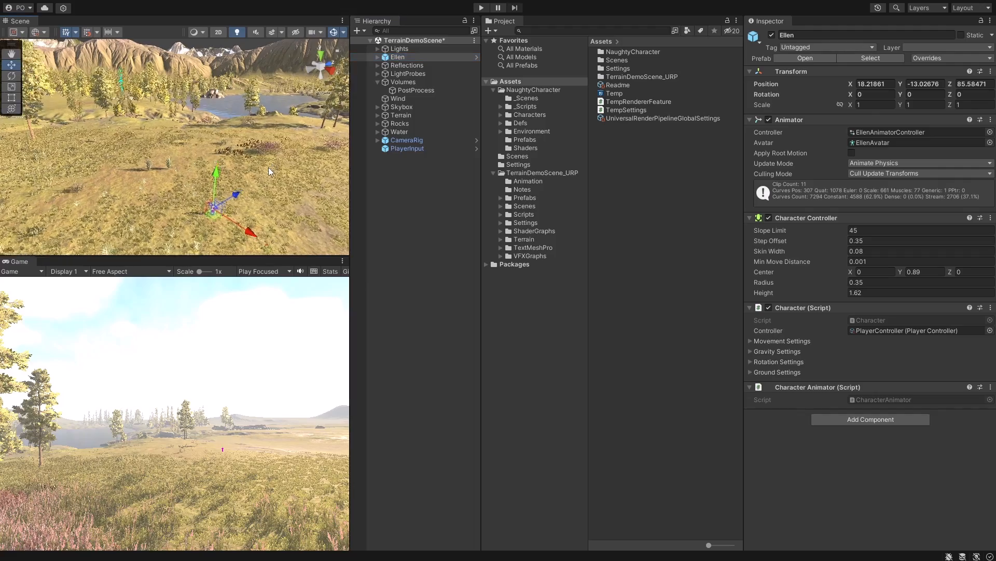
right_drag(269, 167, 241, 137)
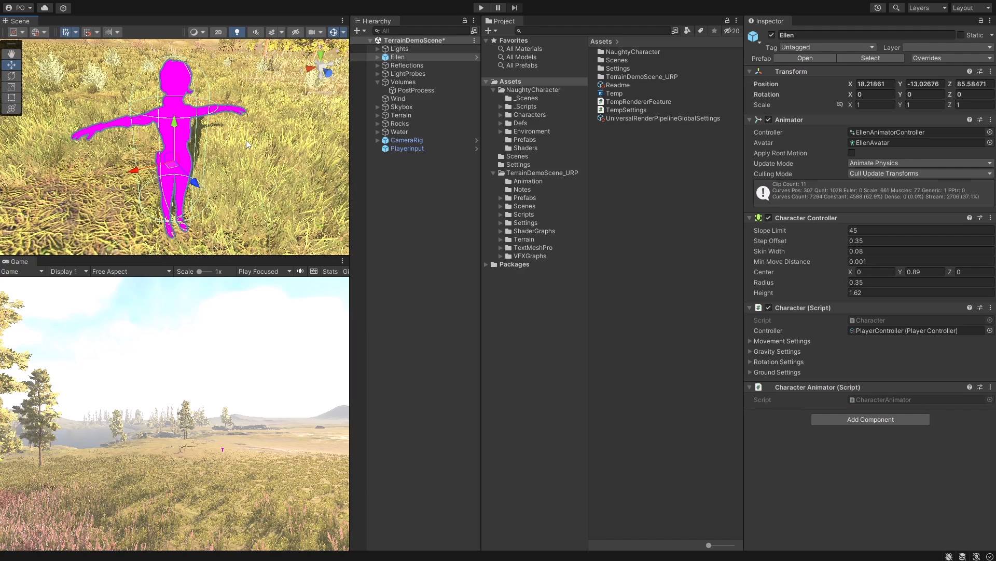
click(186, 139)
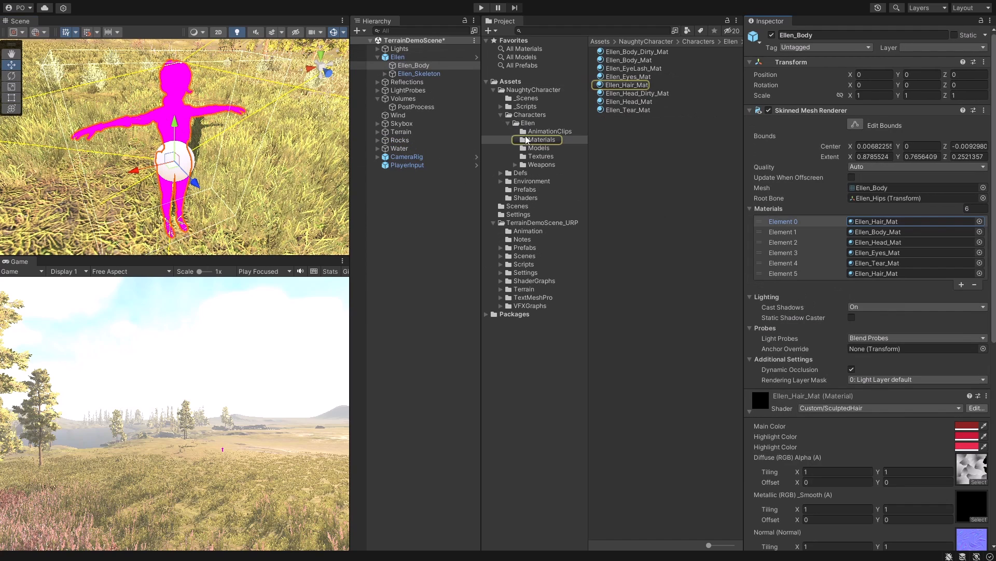
click(619, 109)
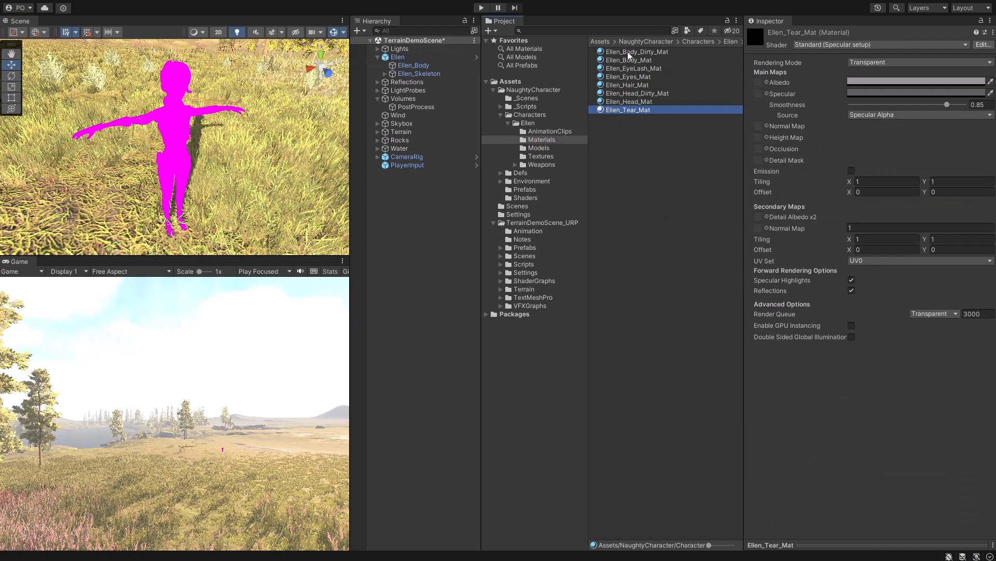
shift+click(629, 52)
click(840, 45)
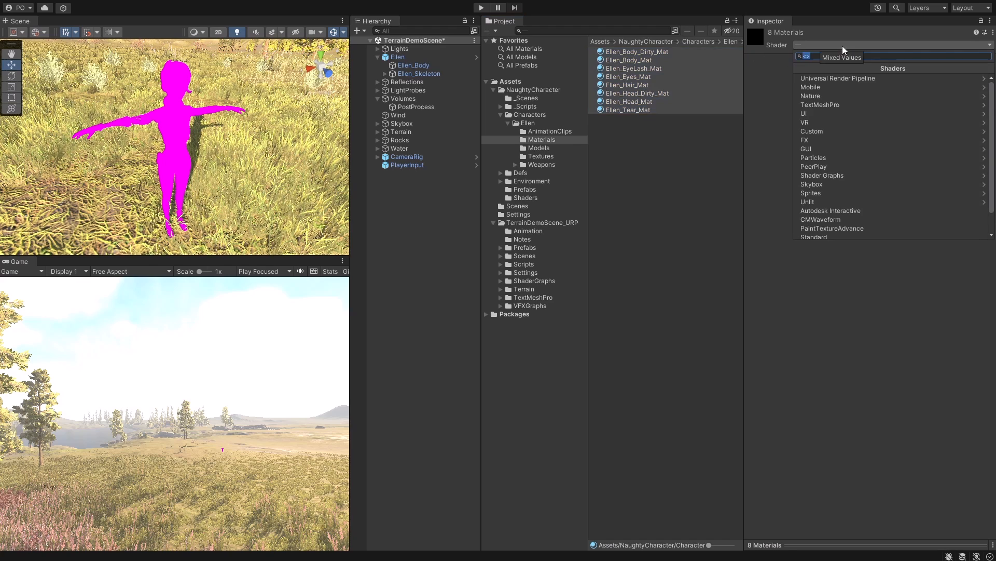
click(848, 79)
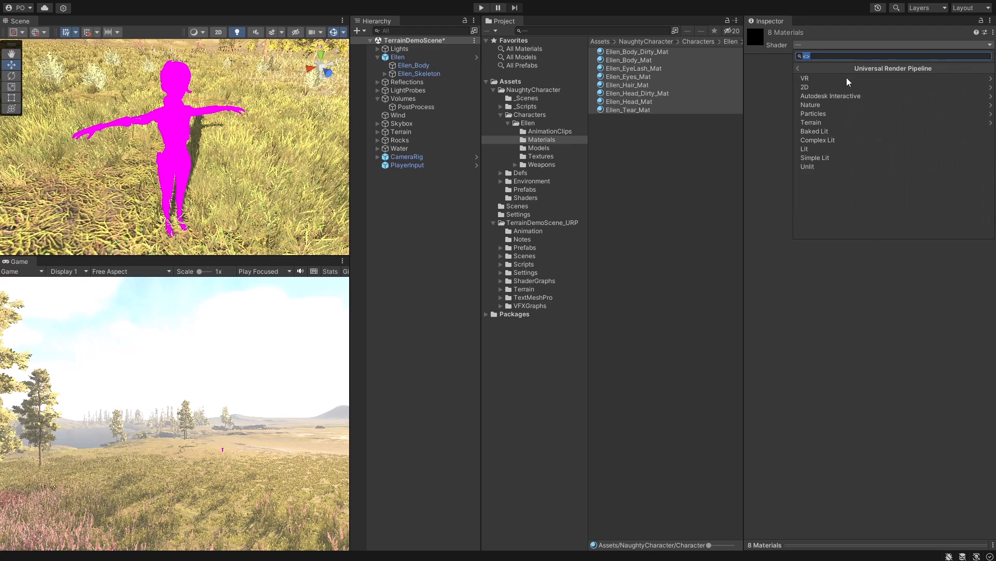
click(813, 152)
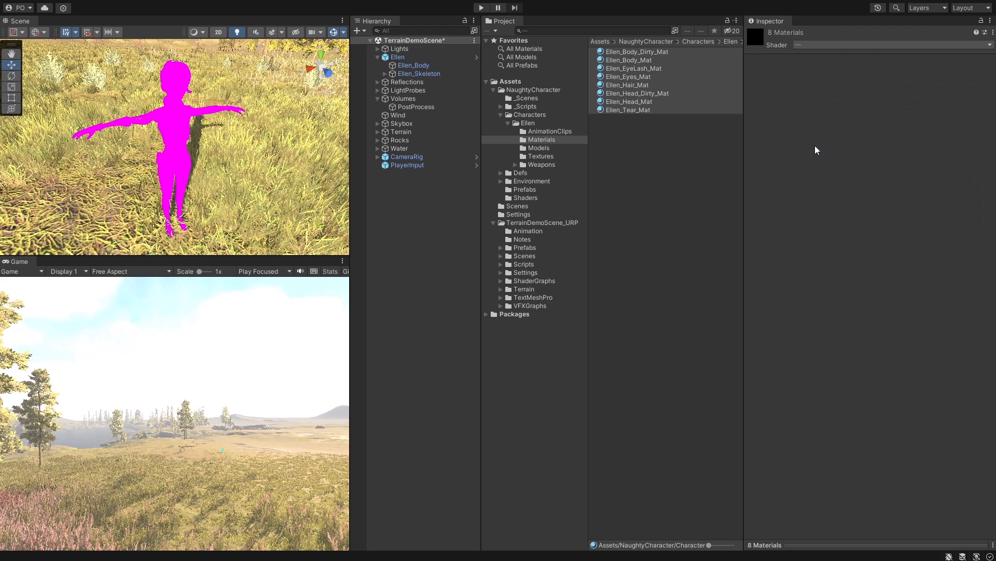
- Assign the body albedo texture from Ellen's Textures folder to the Base Map of Ellen_Body_Dirty_Mat
click(635, 52)
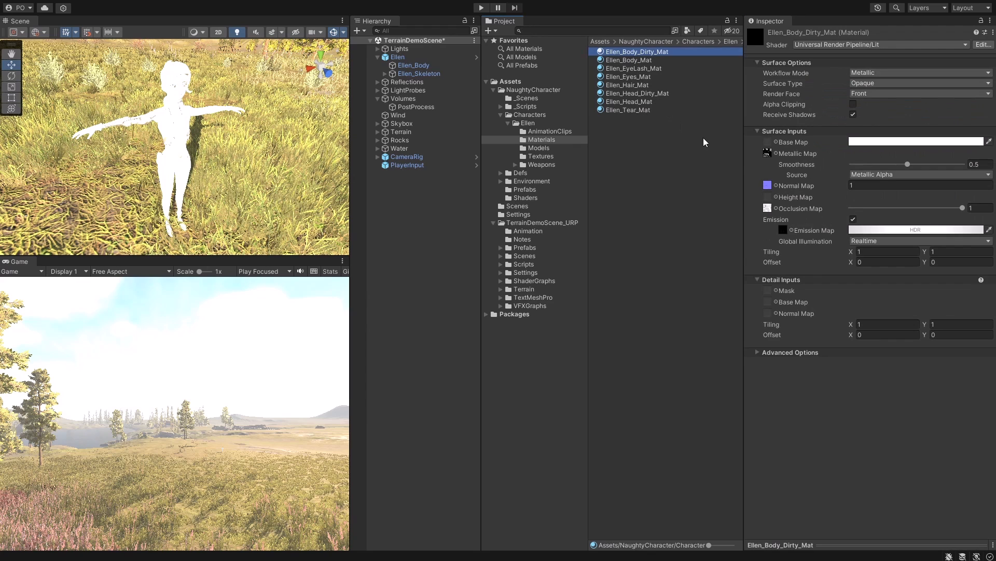
click(771, 144)
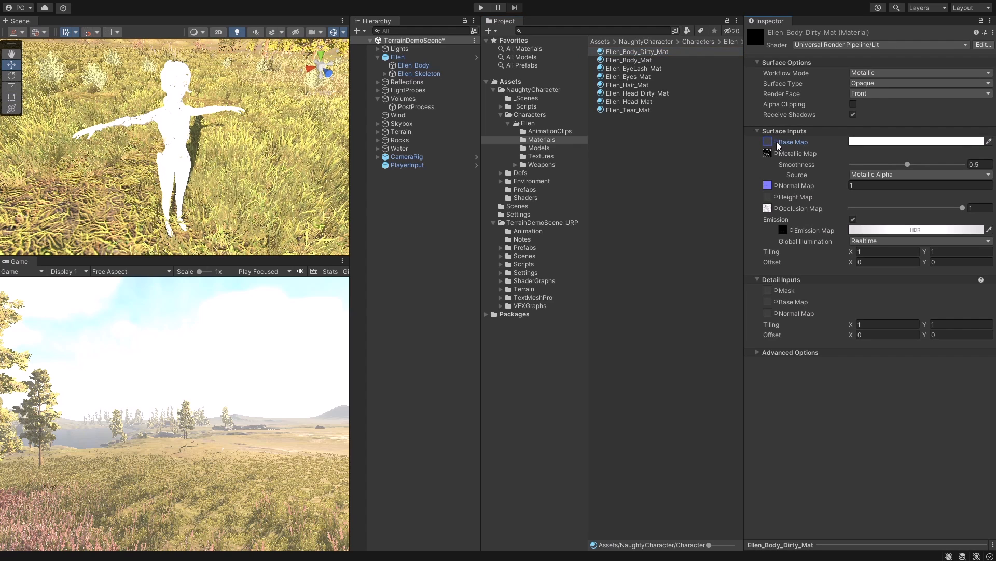
click(771, 154)
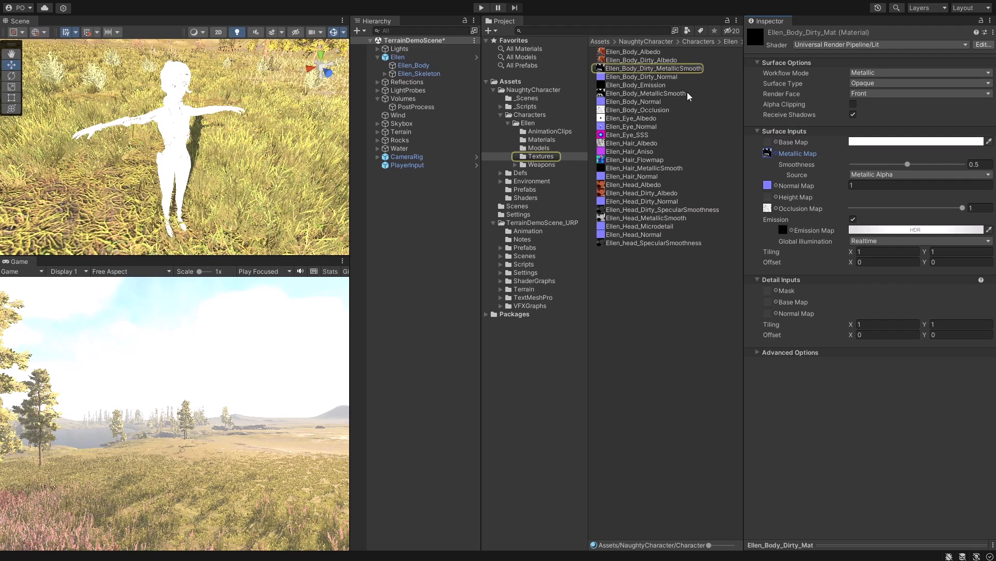
drag(634, 54, 767, 142)
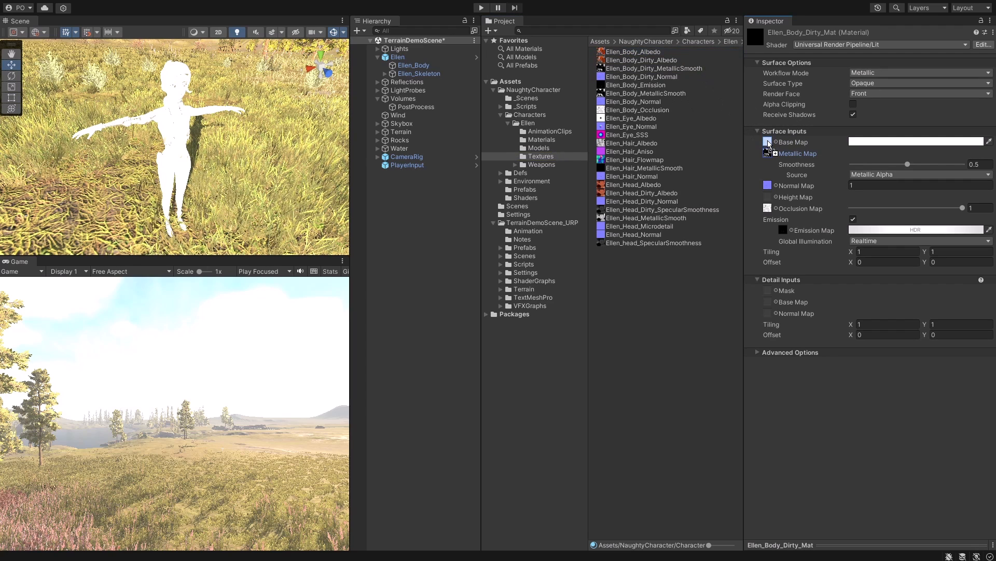
- Assign the body albedo to the Base Map of Ellen_Body_Dirty_Mat and Ellen_Hair_Albedo to the Base Map of Ellen_Hair_Mat
drag(644, 52, 769, 142)
drag(631, 144, 768, 336)
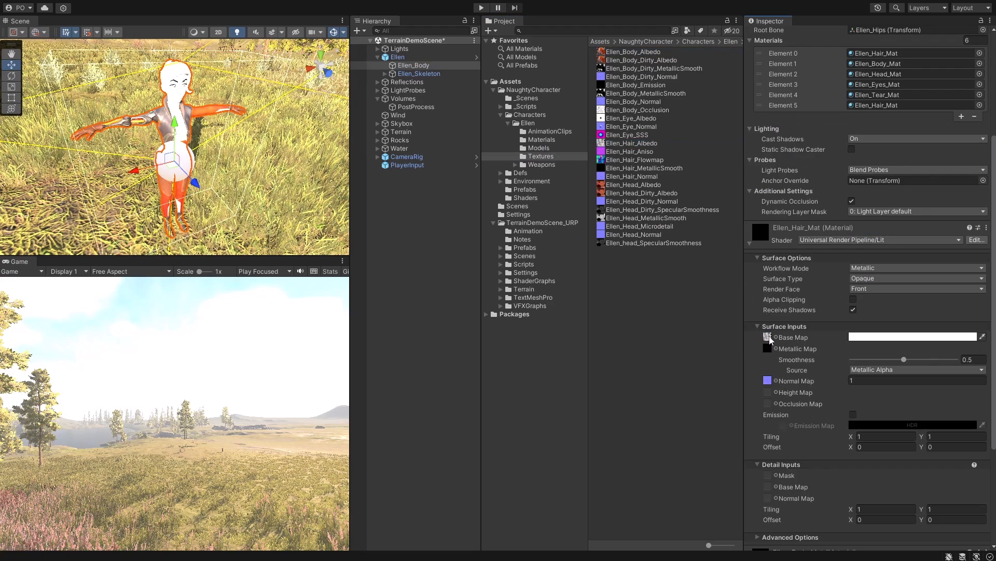
- Tint the Base Map colour of Ellen_Hair_Mat blue
click(912, 337)
click(893, 451)
click(948, 395)
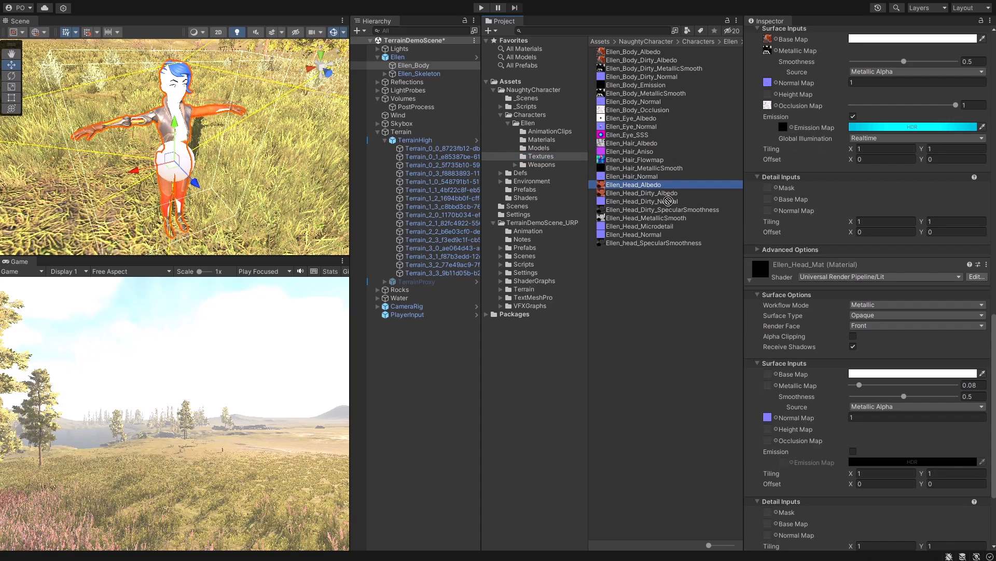
- Assign Ellen_Head_Albedo to the Base Map of Ellen_Head_Mat and Ellen_Eye_Albedo to the Base Map of Ellen_Eyes_Mat
drag(667, 199, 769, 376)
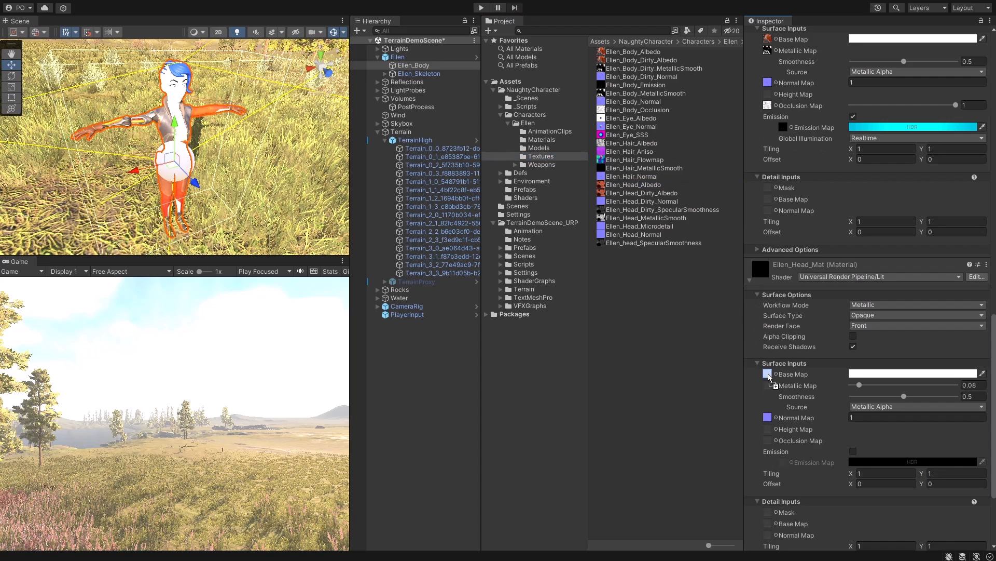
drag(769, 377, 769, 377)
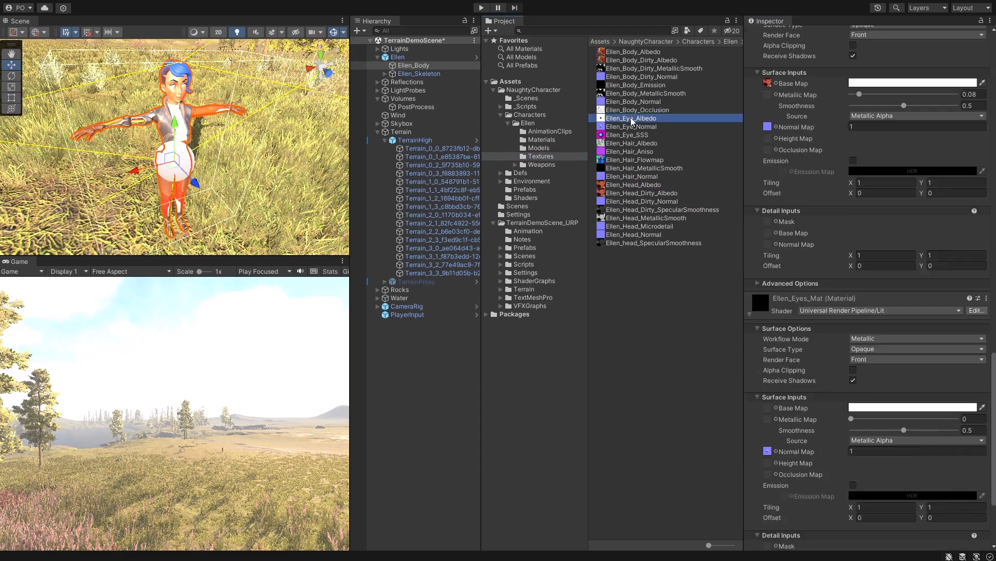
drag(632, 120, 767, 408)
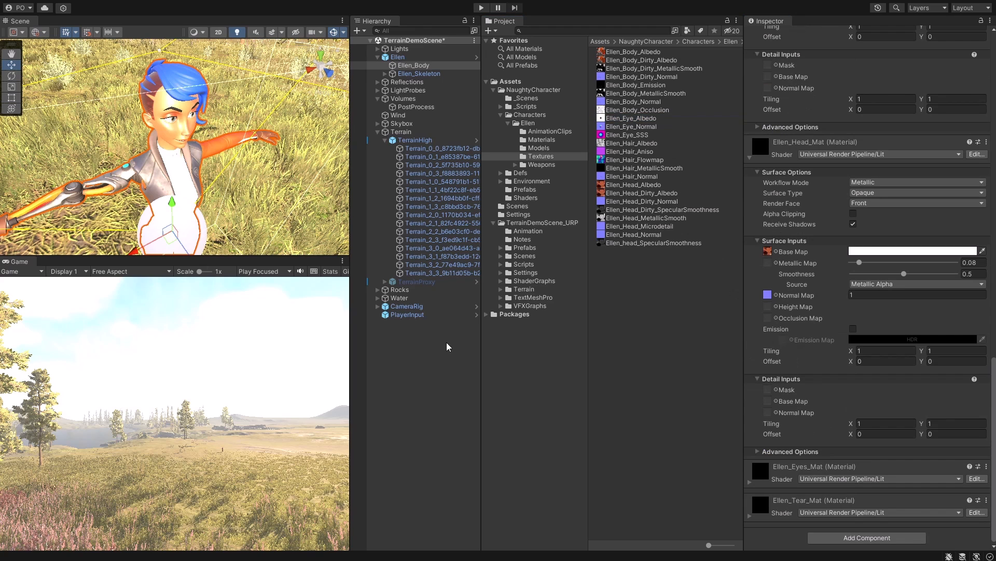
- Play-test the scene by running and jumping with Ellen on the terrain, and stop play mode
click(481, 7)
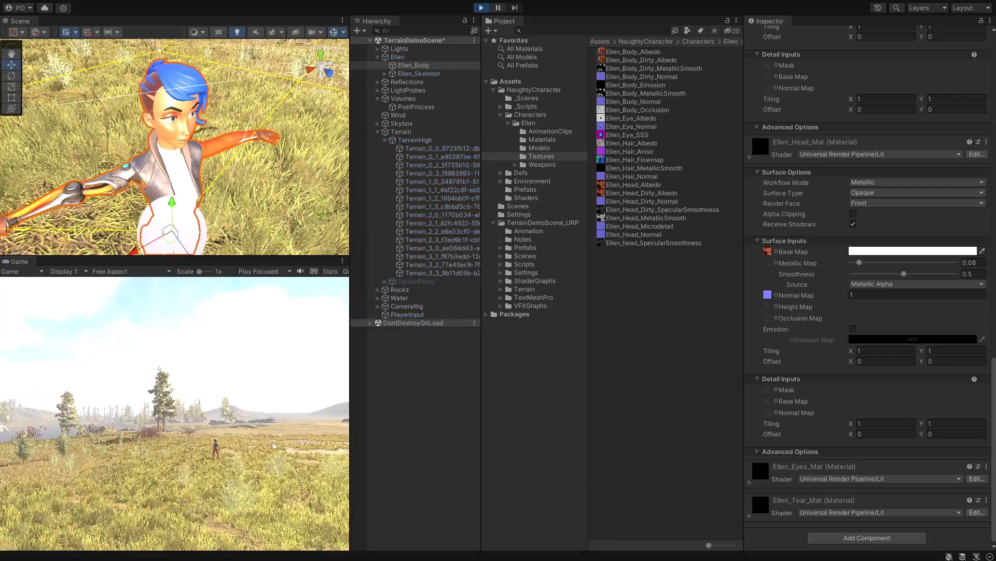
key(w)
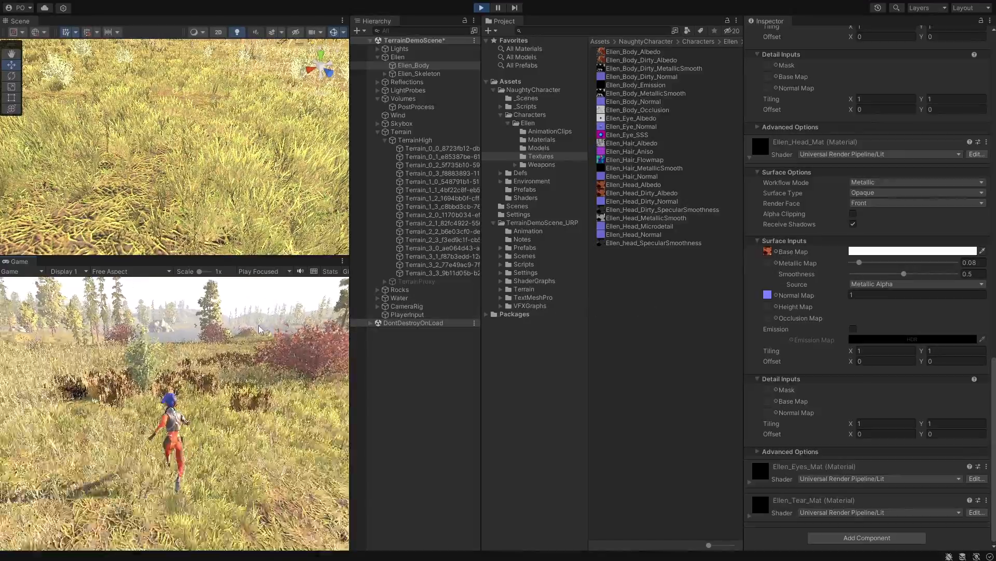
key(space)
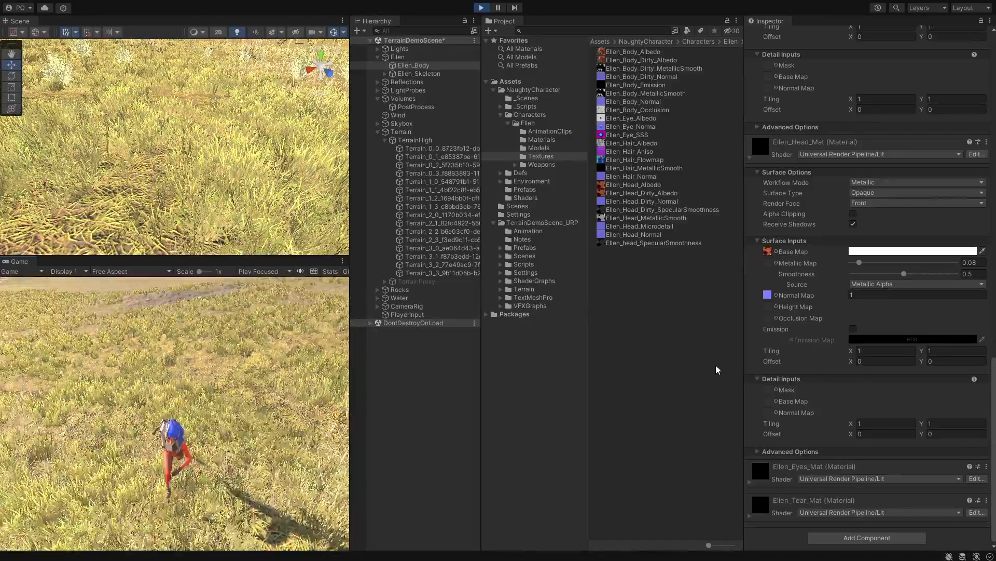
click(480, 9)
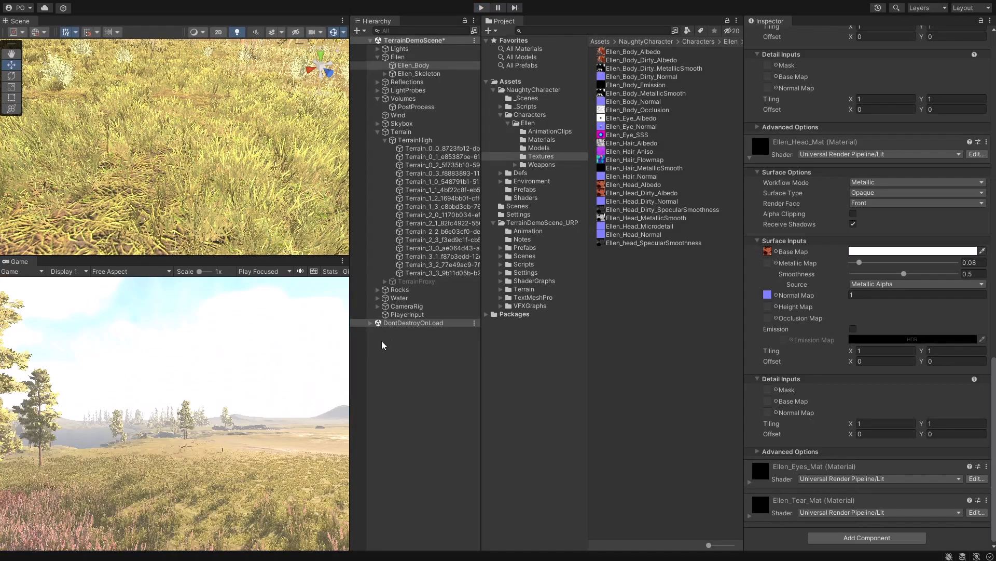
- Save the current scene as ScreenShake in the project's Scenes folder
click(3, 4)
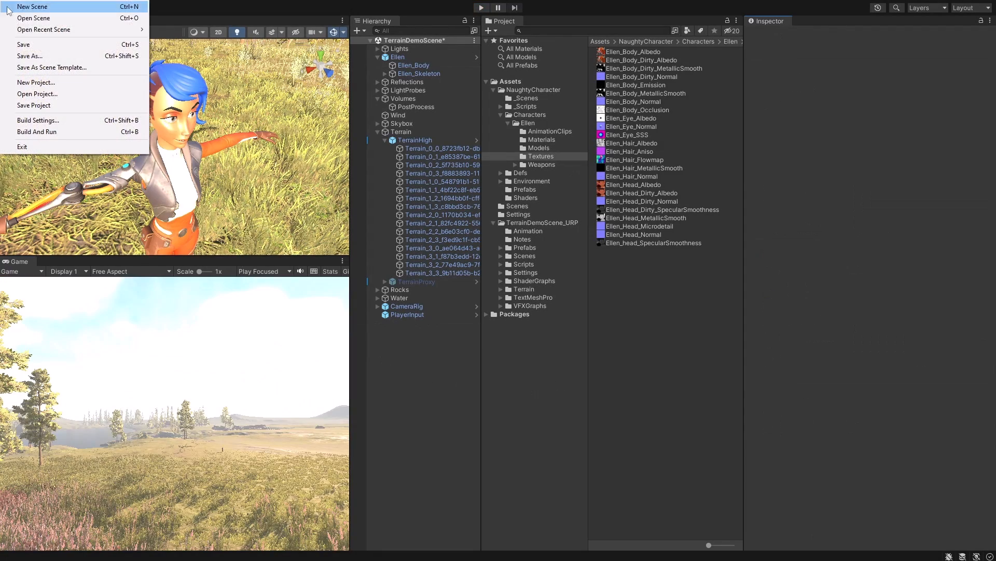
click(31, 54)
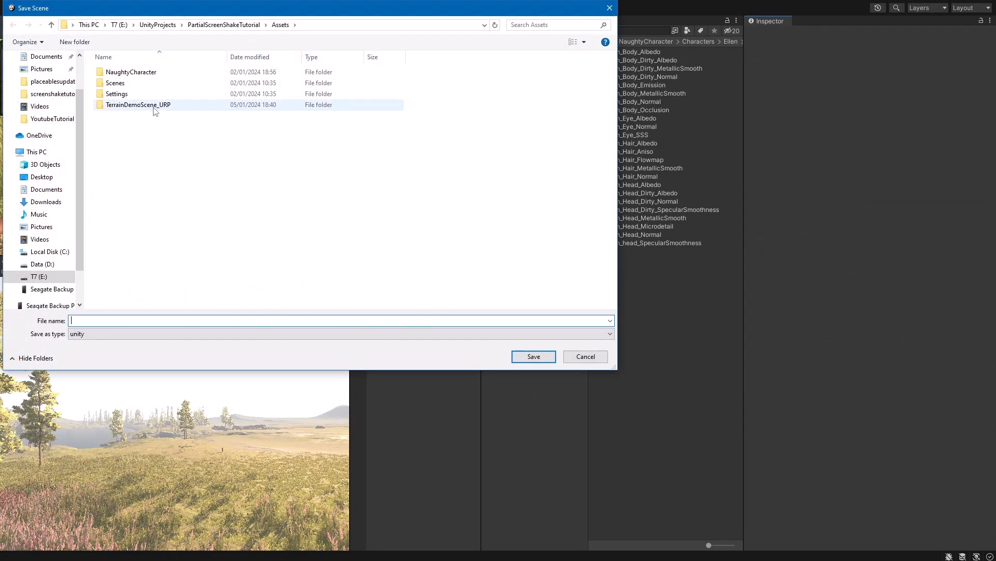
double_click(116, 84)
click(113, 320)
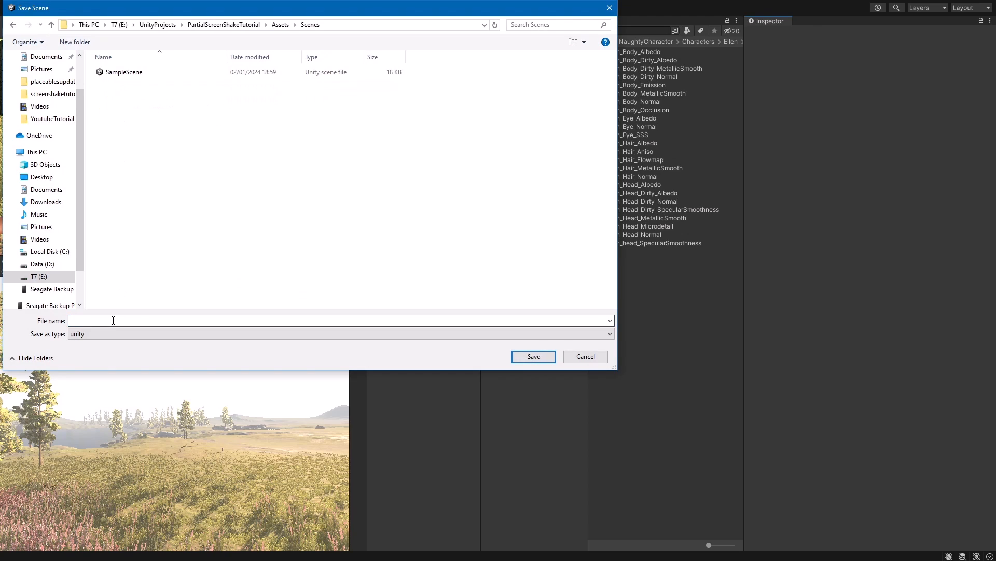
text(ScreenShake)
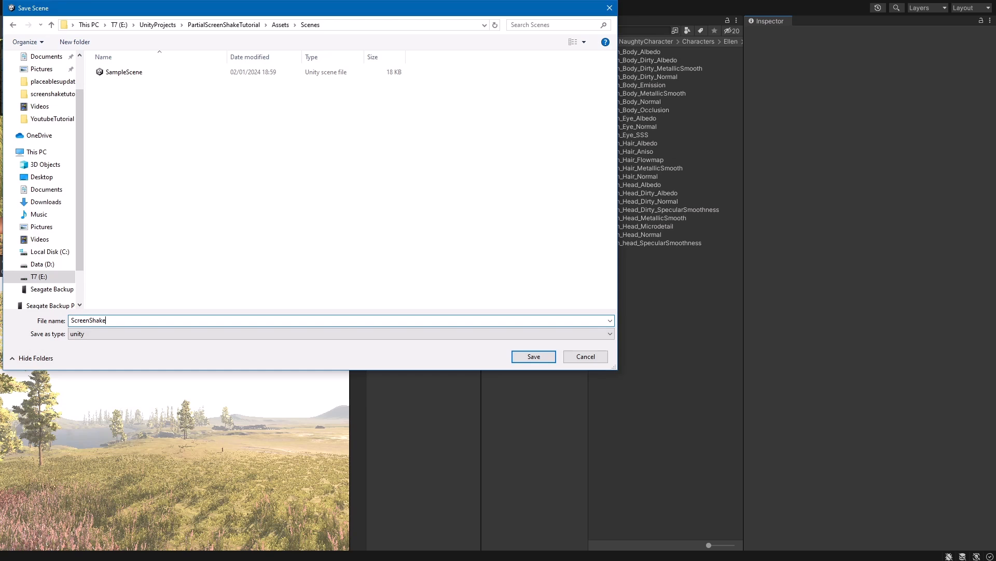
key(Return)
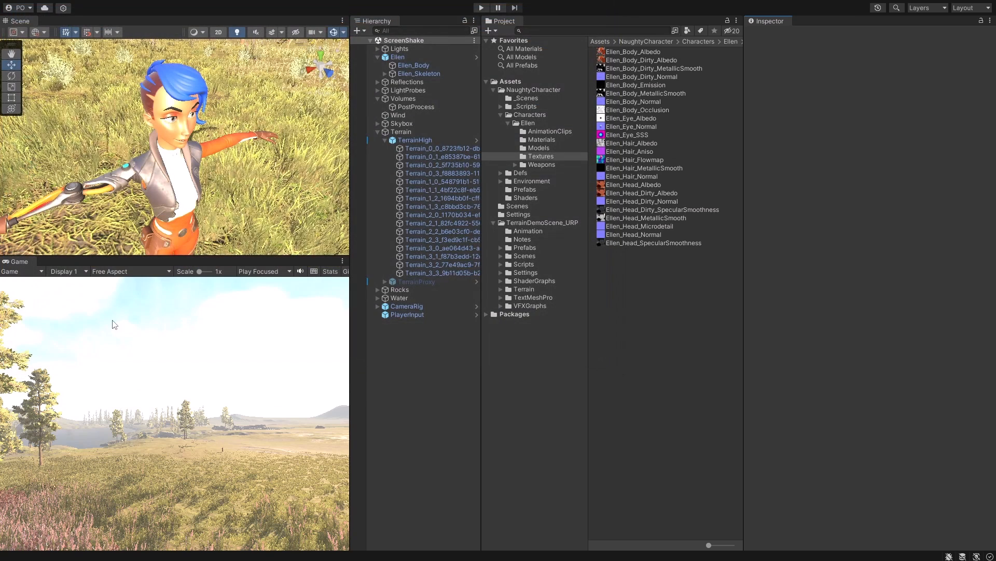
- Delete the Readme asset from the project's Assets folder
click(509, 82)
click(617, 94)
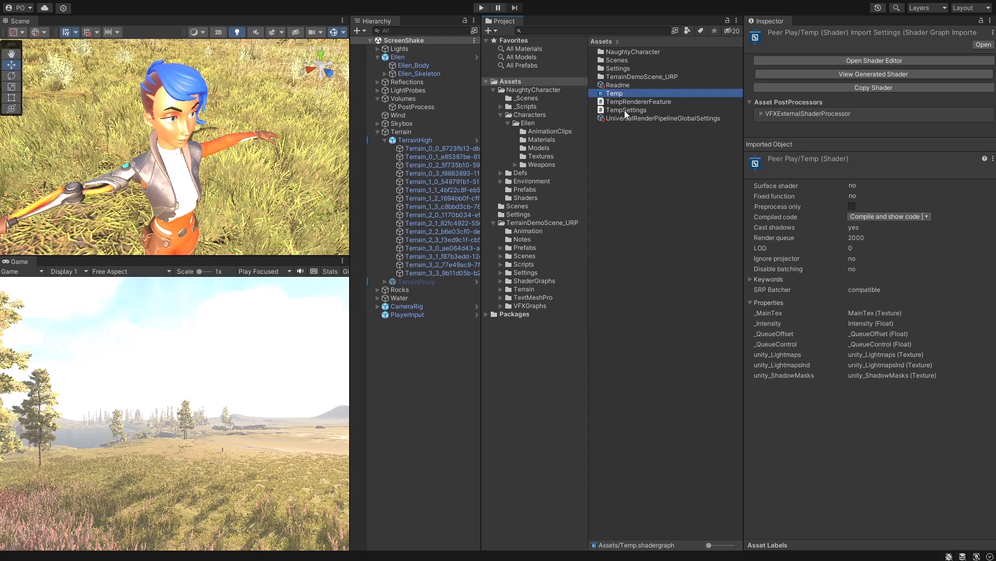
shift+click(624, 110)
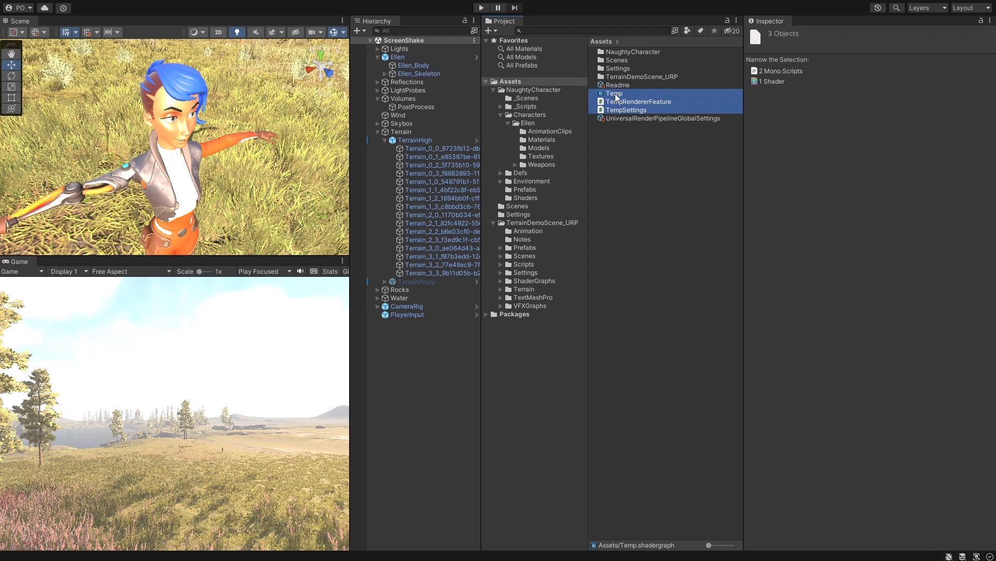
click(622, 86)
key(Delete)
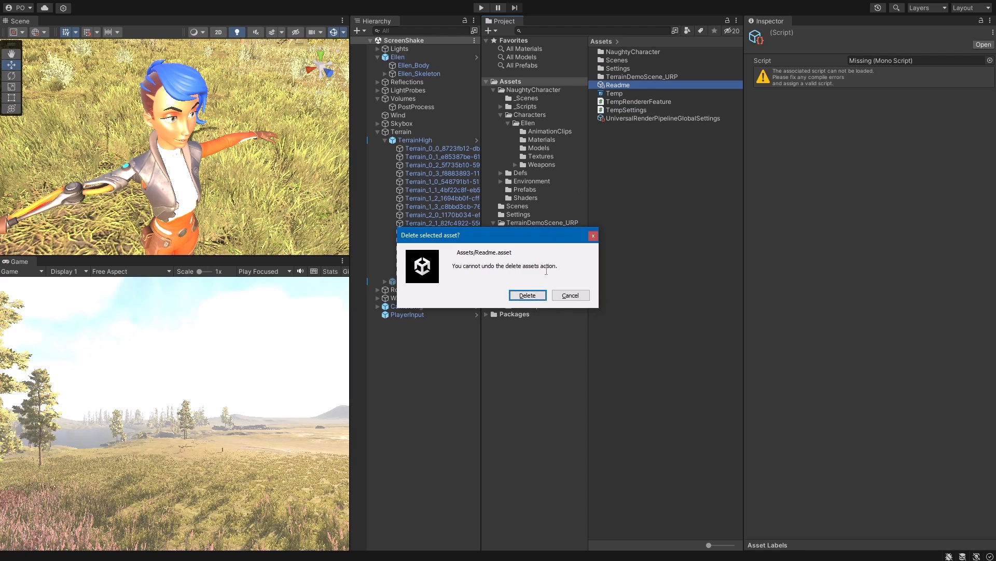
click(527, 294)
- Create a folder named Resources in Assets and move the Temp shader graph into it
right_click(629, 128)
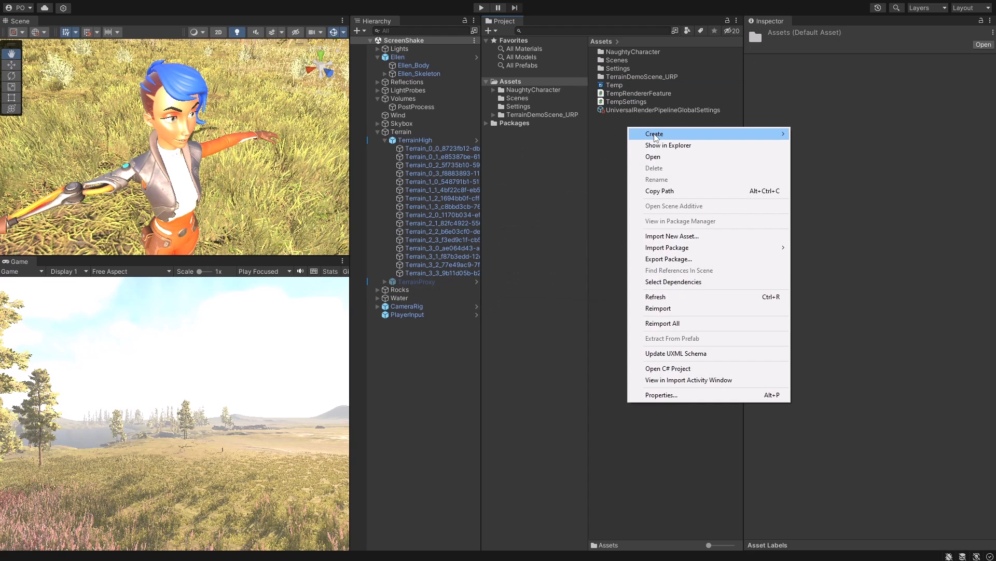
mouse_move(655, 134)
click(837, 110)
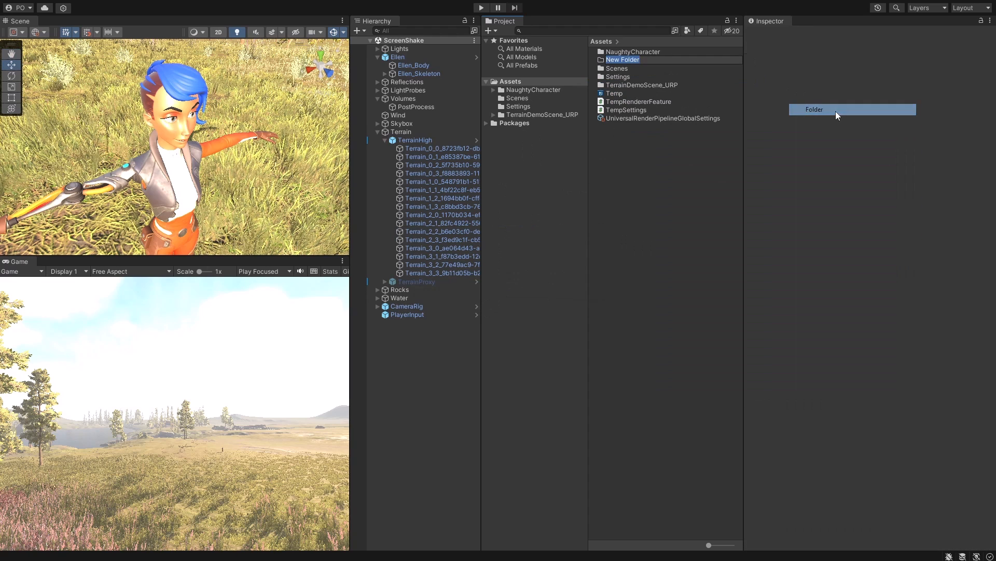
text(Resources)
key(Return)
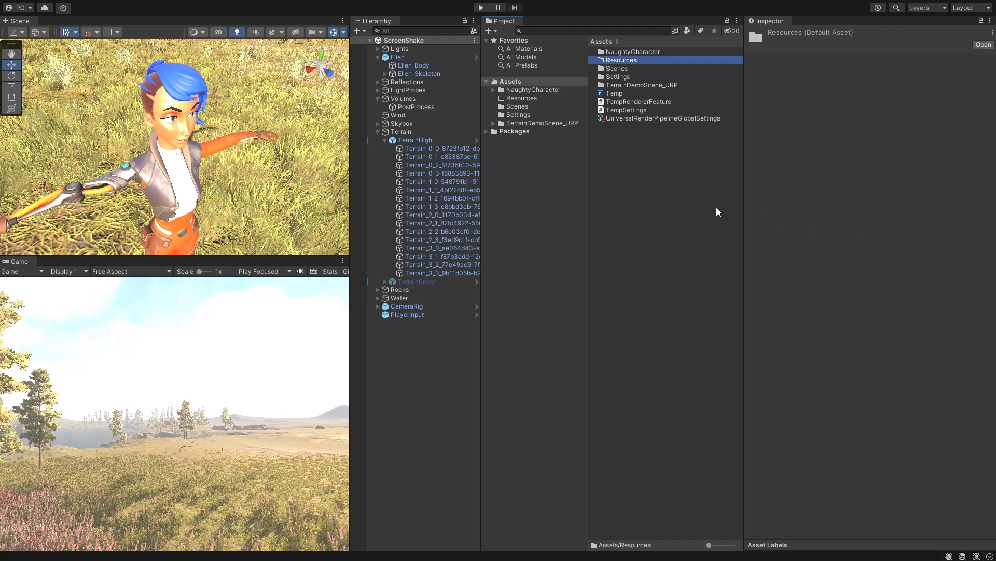
drag(616, 95, 620, 61)
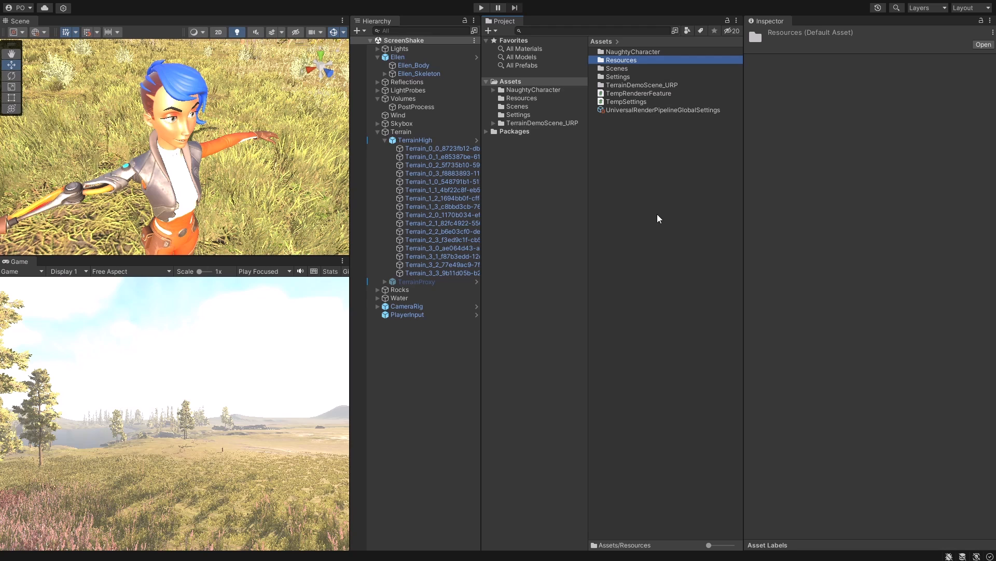
- Create a folder named ScreenShake in Assets and move the TempRendererFeature and TempSettings scripts into it
click(657, 214)
right_click(625, 137)
mouse_move(663, 148)
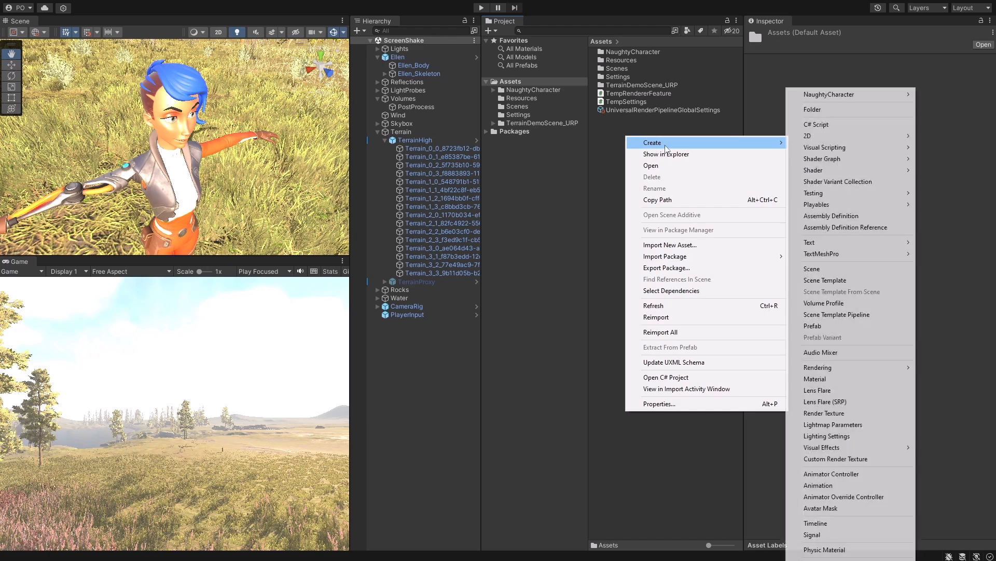
click(864, 110)
text(ScreenShake)
key(Return)
click(628, 102)
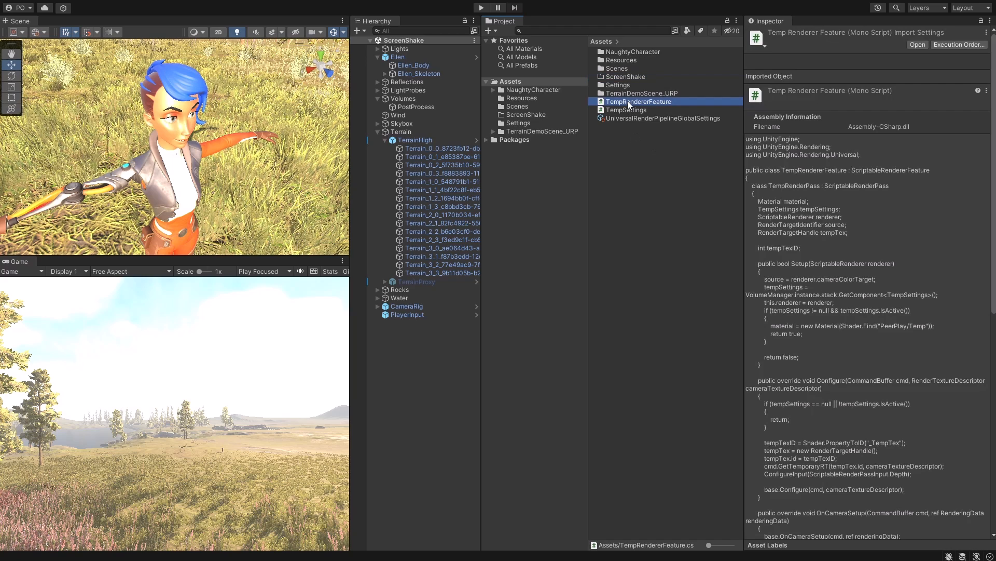
shift+click(627, 110)
drag(627, 110, 624, 77)
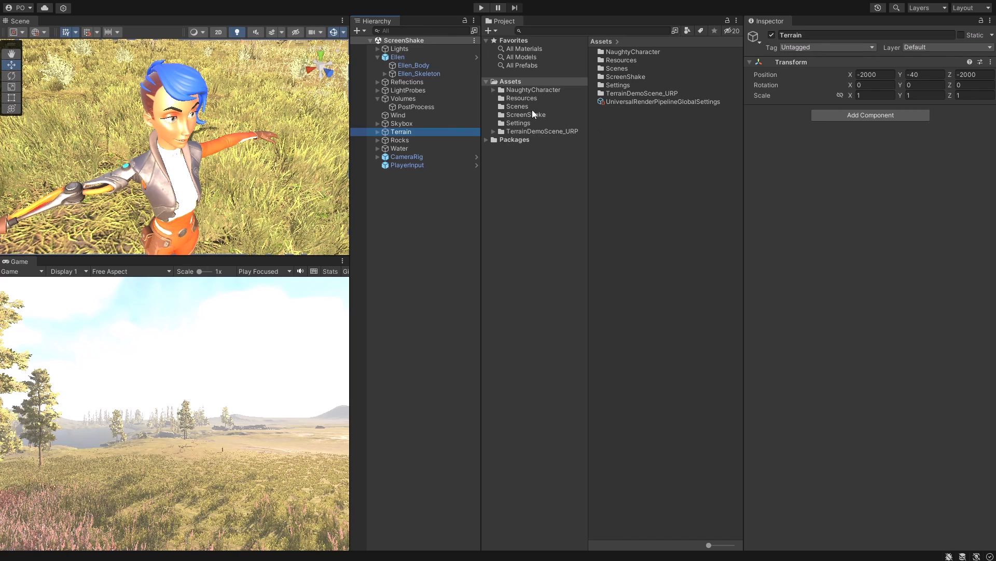
- Rename the Temp shader graph in the Resources folder as ScreenShake and open it for editing
click(523, 99)
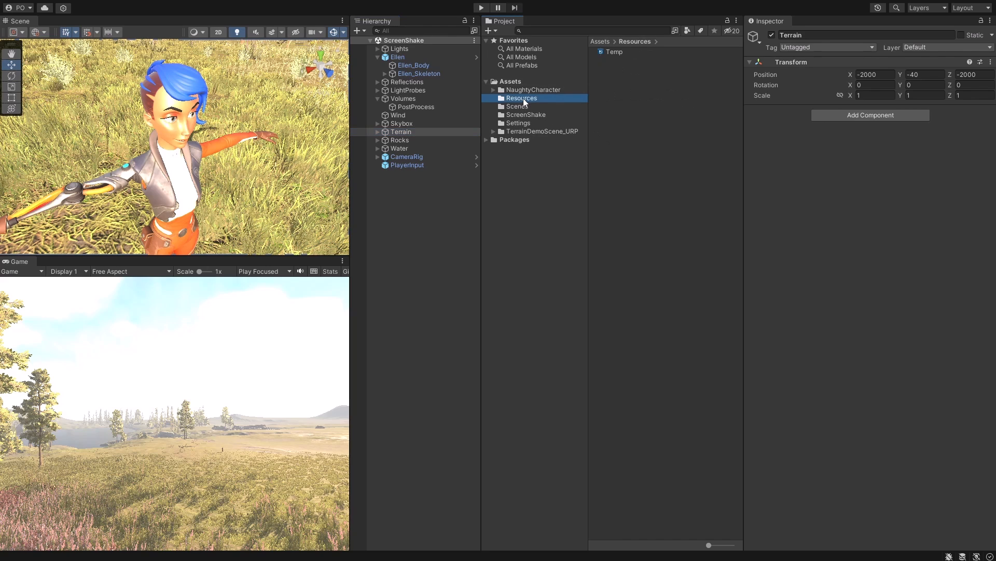
click(613, 52)
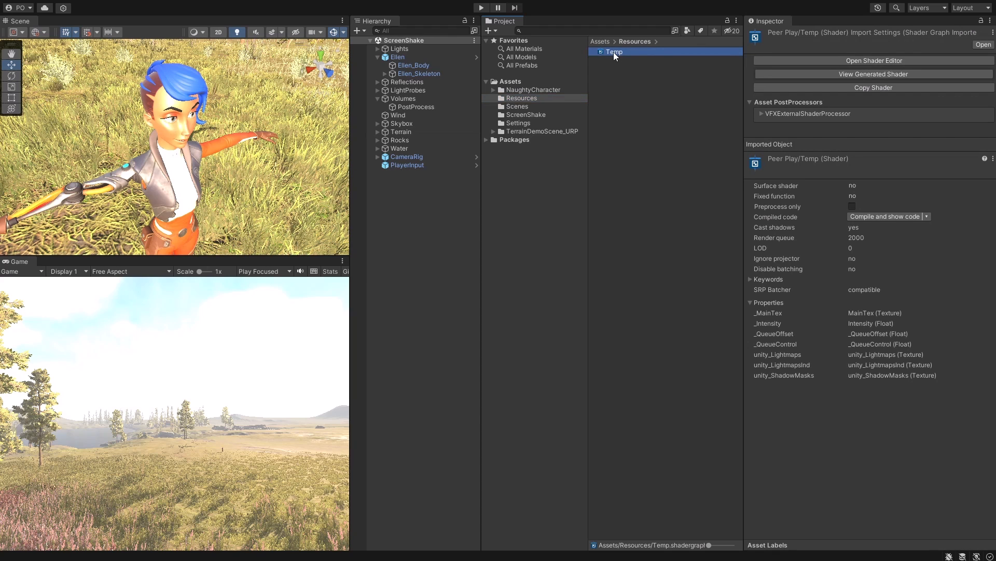
click(613, 51)
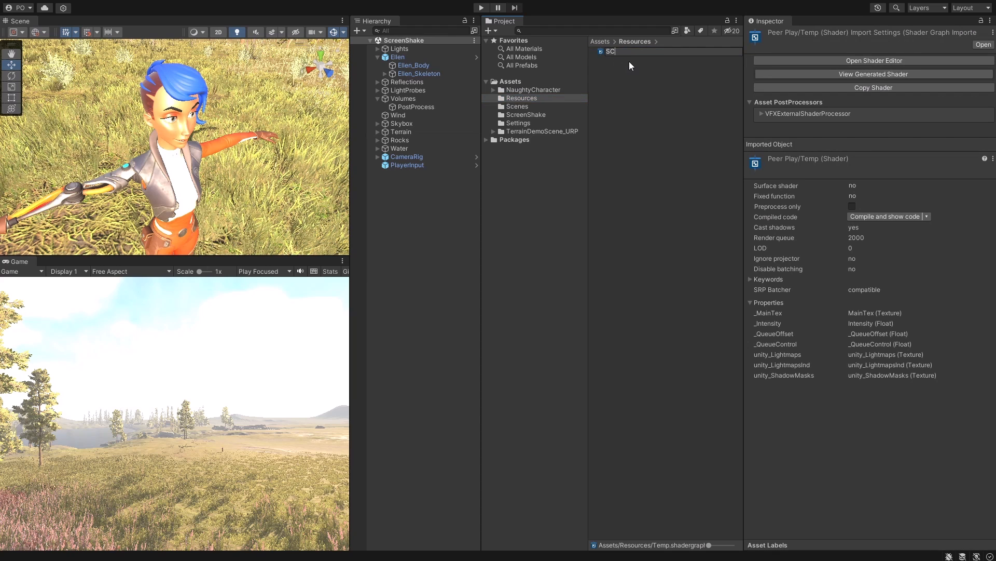
text(ScreenShake)
key(Return)
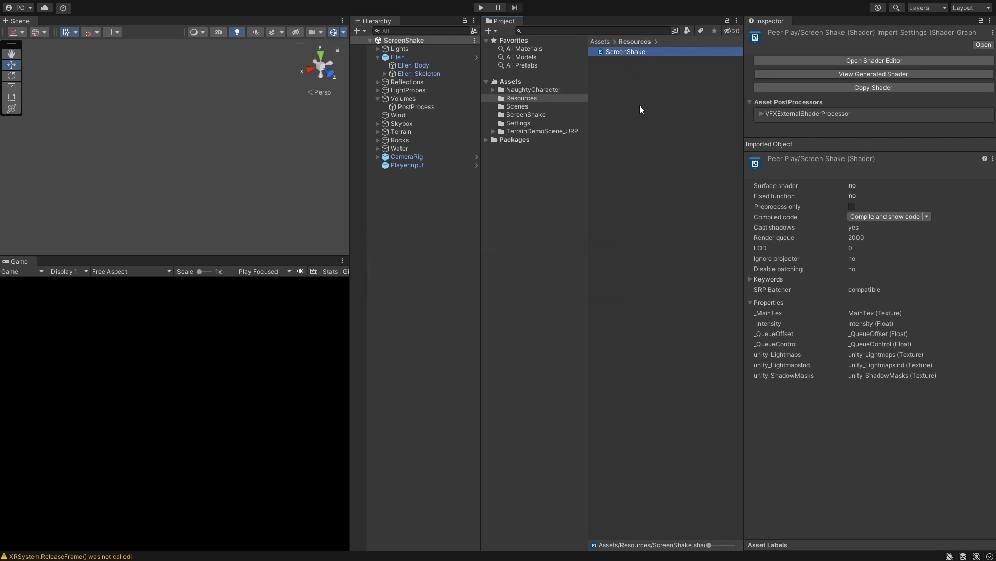
double_click(628, 51)
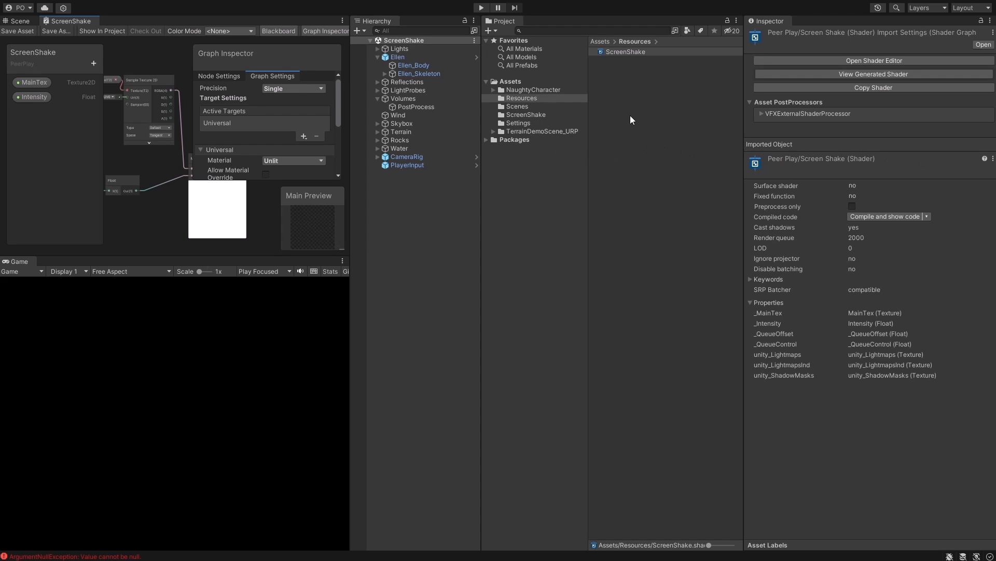
- Rename the TempSettings script in the ScreenShake folder as ScreenShakeSettings
click(536, 115)
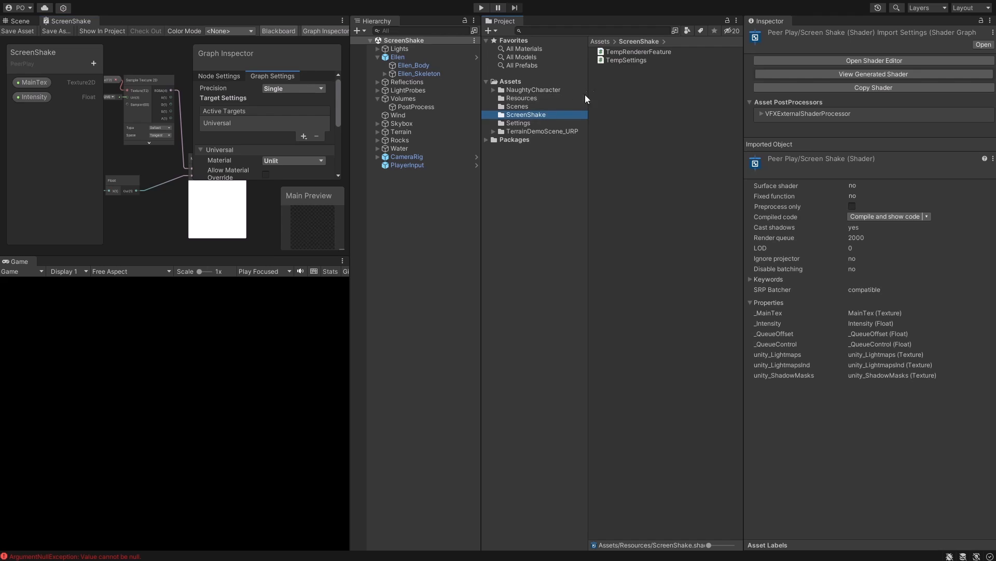
click(622, 60)
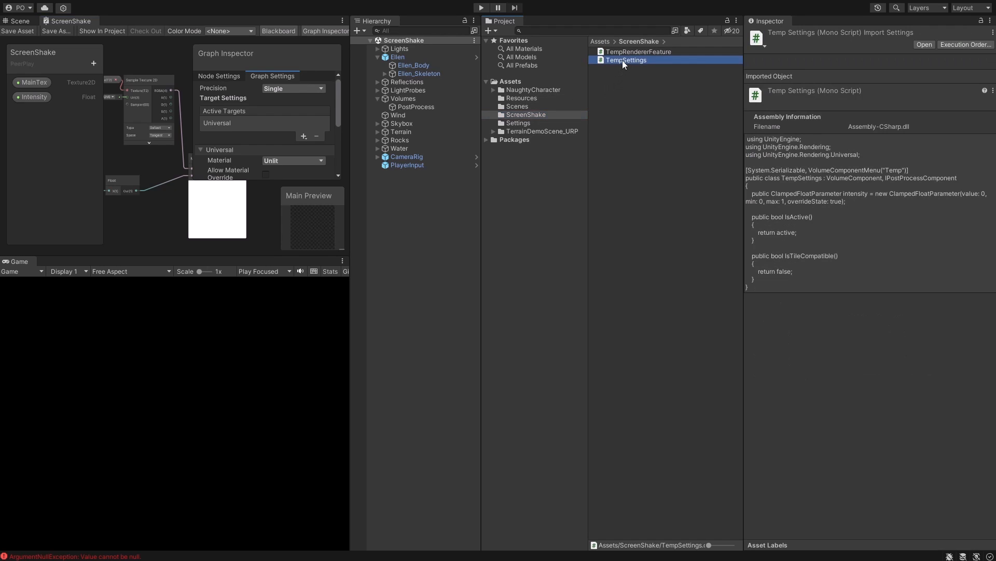
click(620, 61)
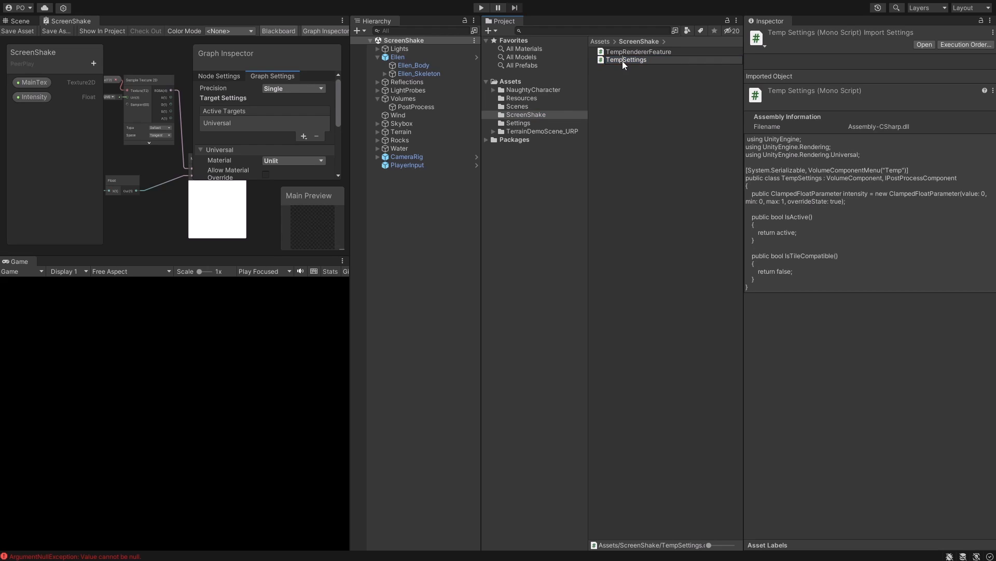
text(ScreenShake)
key(Return)
- Rename the TempRendererFeature script in the ScreenShake folder as ScreenShakeRendererFeature
click(622, 60)
drag(623, 59, 451, 57)
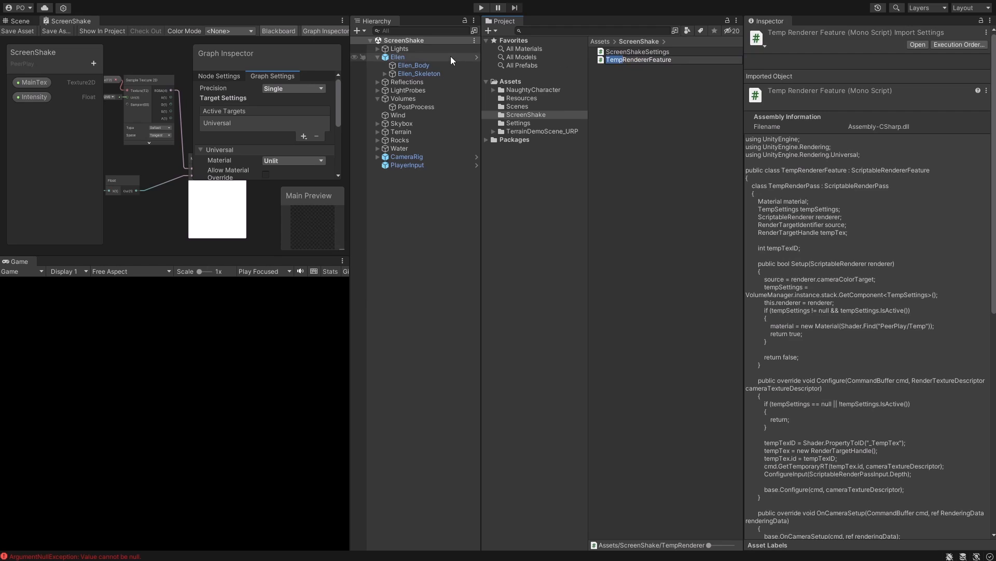
text(ScreenShake)
key(Return)
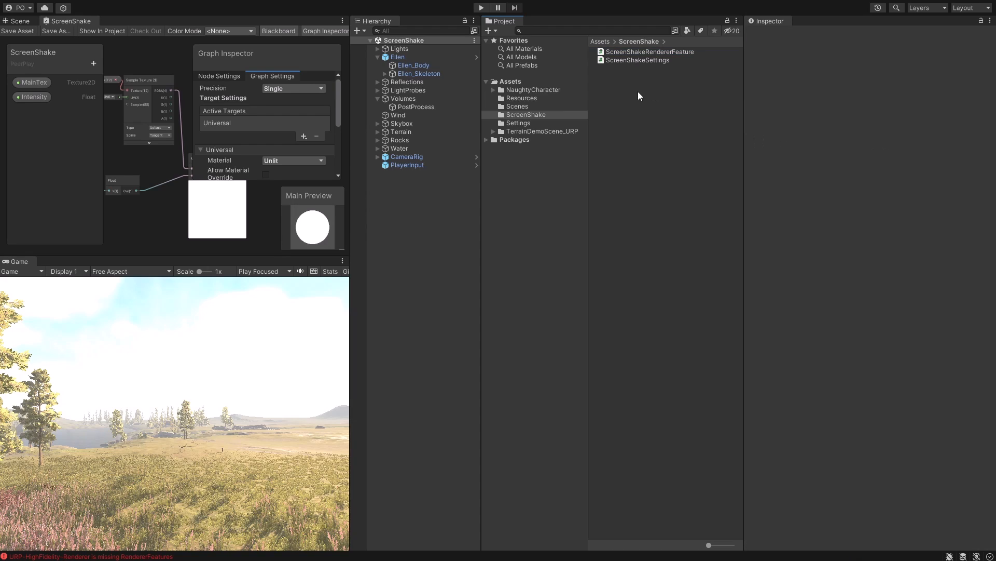
- Inspect the ScreenShakeSettings script, the PostProcess volume's overrides and the ScreenShakeRendererFeature script for remaining Temp names
click(630, 61)
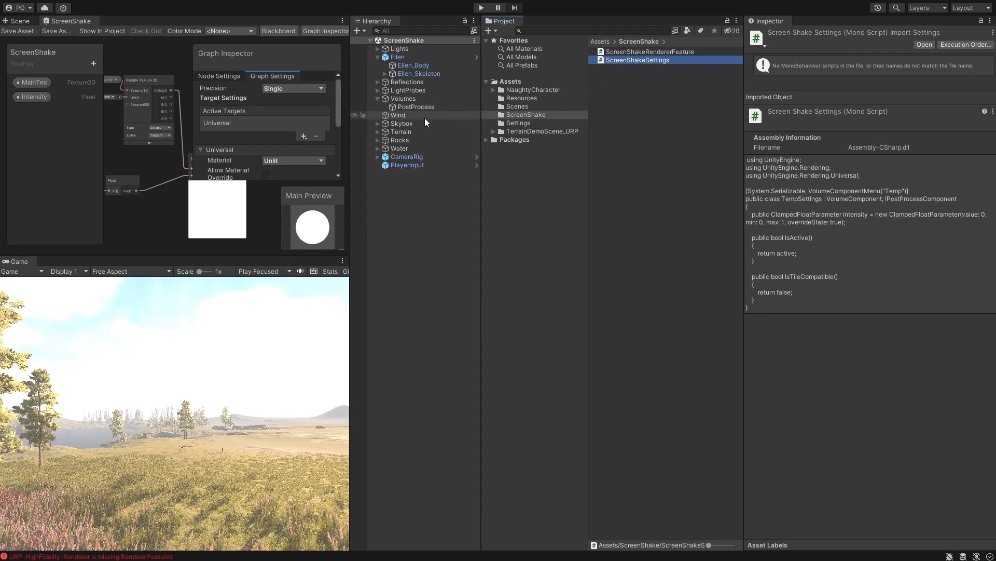
click(406, 99)
click(410, 106)
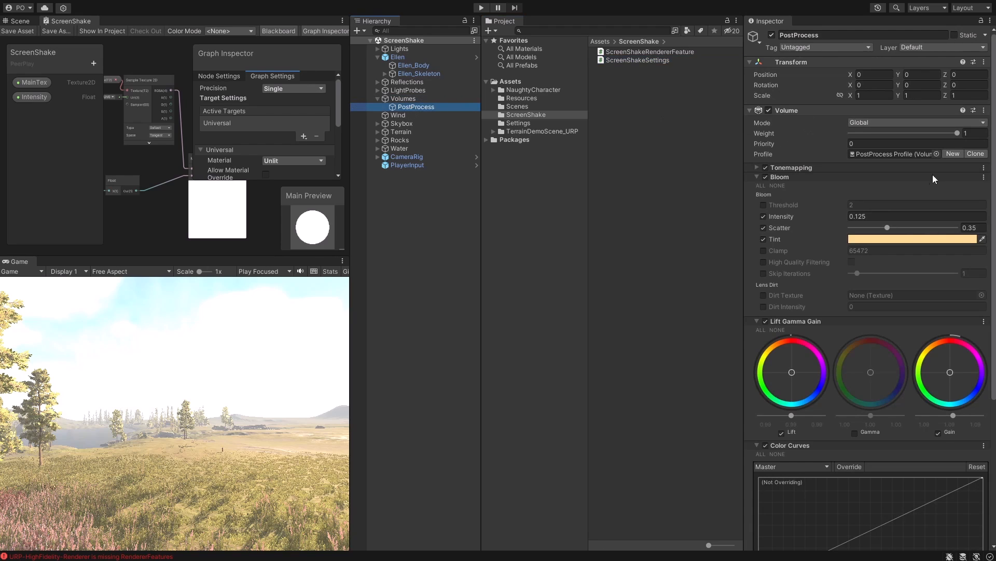
click(631, 60)
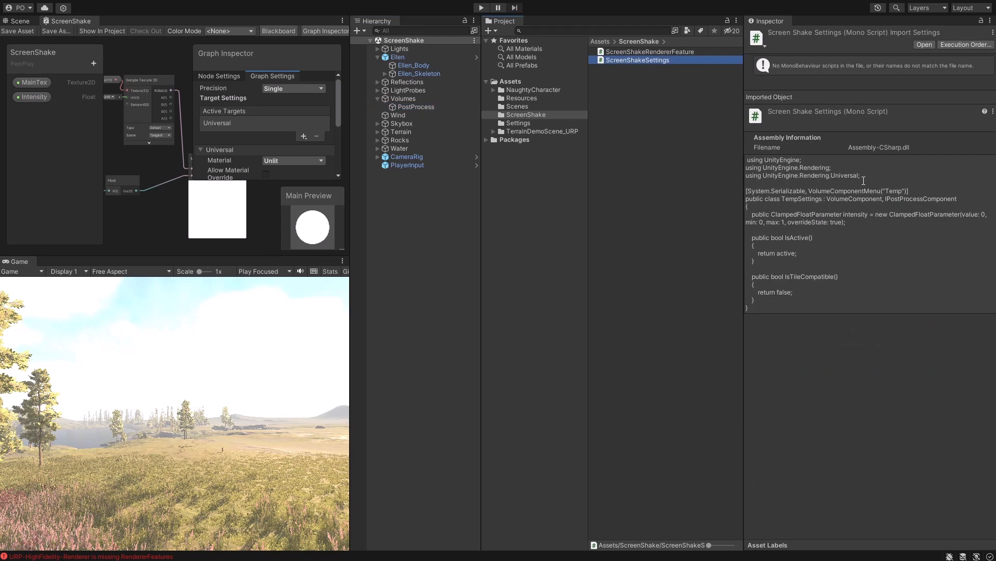
click(631, 51)
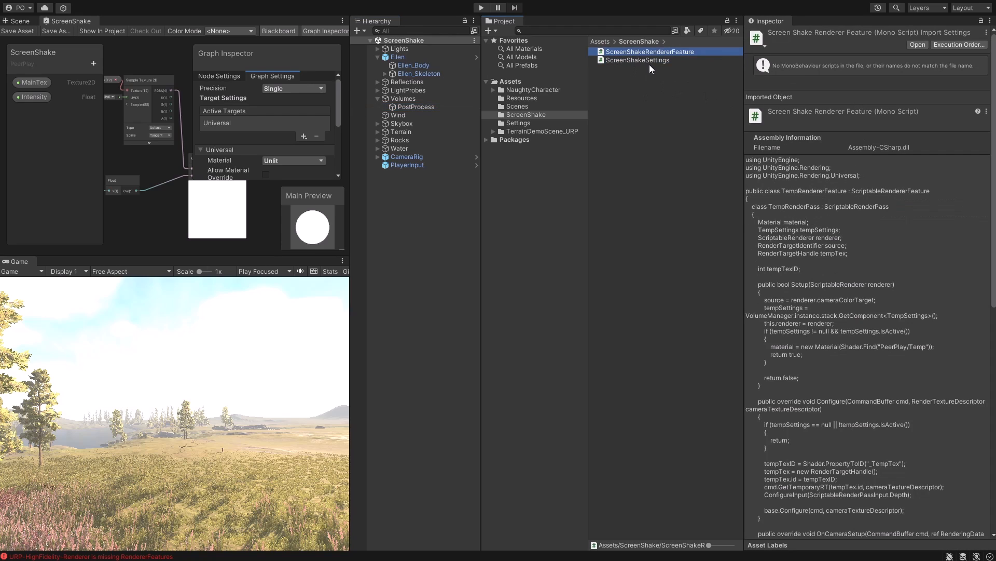
- Remove the Missing RendererFeature entry from the URP-HighFidelity-Renderer asset in the Settings folder
click(505, 123)
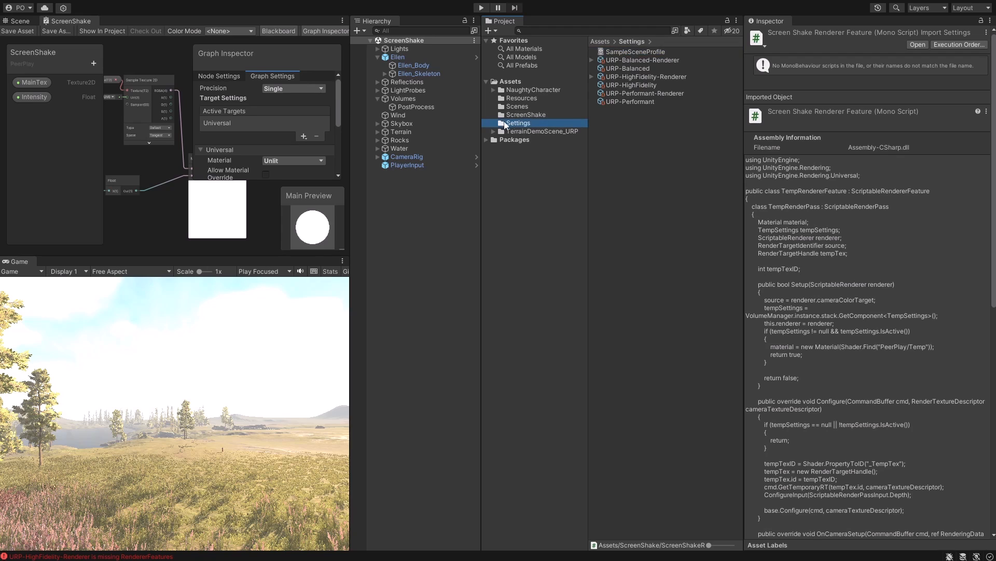
click(634, 77)
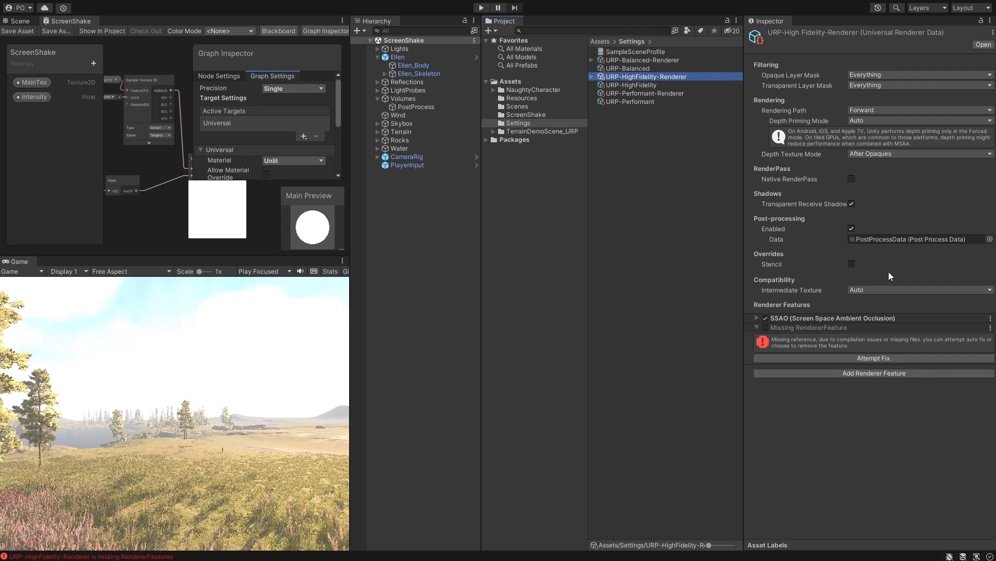
click(990, 328)
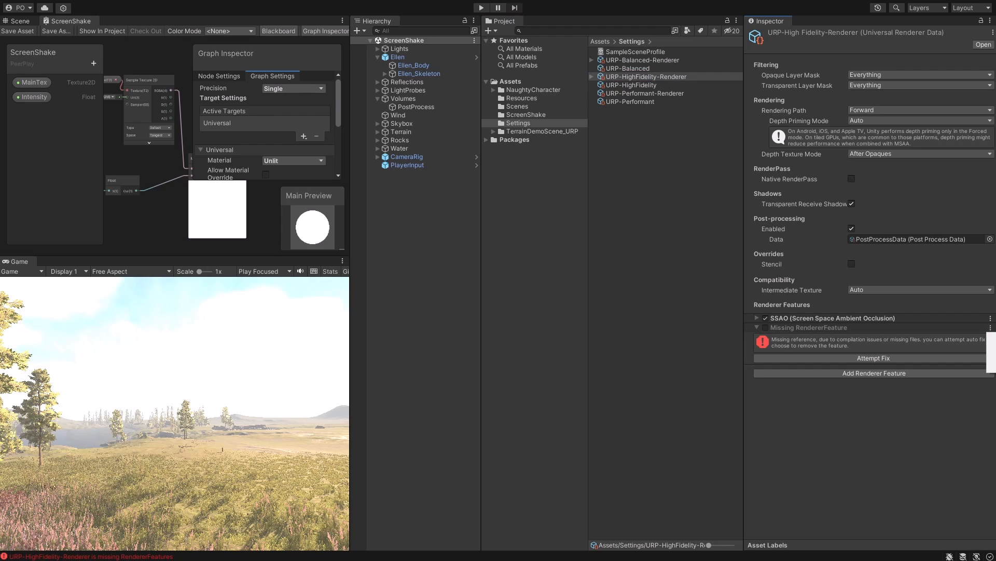
click(992, 350)
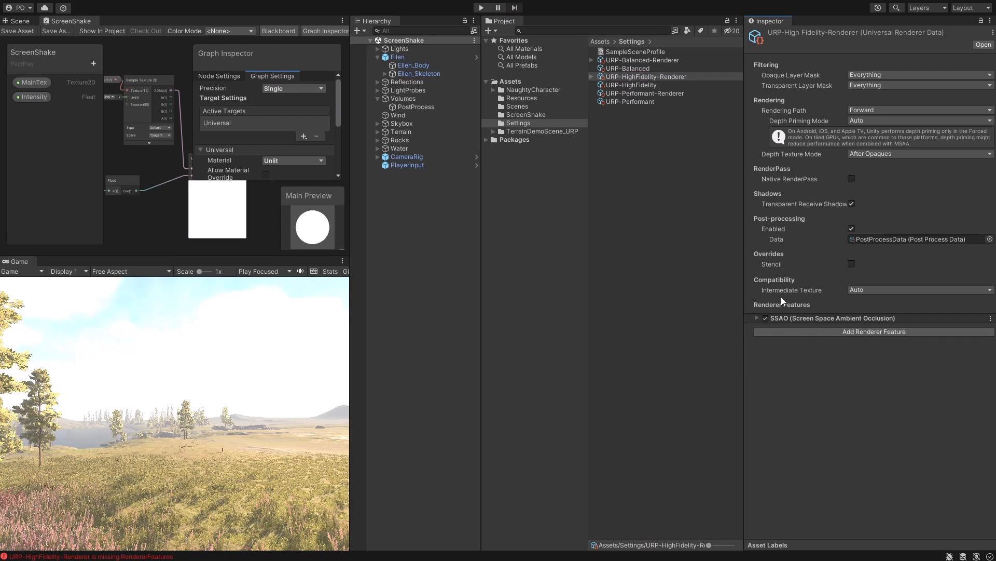
- Open the ScreenShakeSettings script in Visual Studio and delete the stray space before its first using directive
click(541, 114)
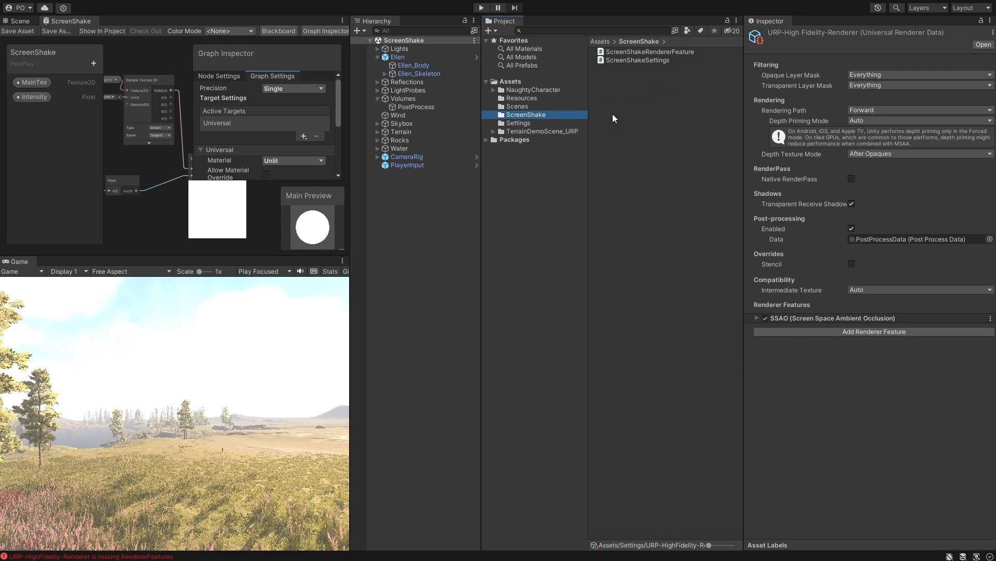
double_click(628, 60)
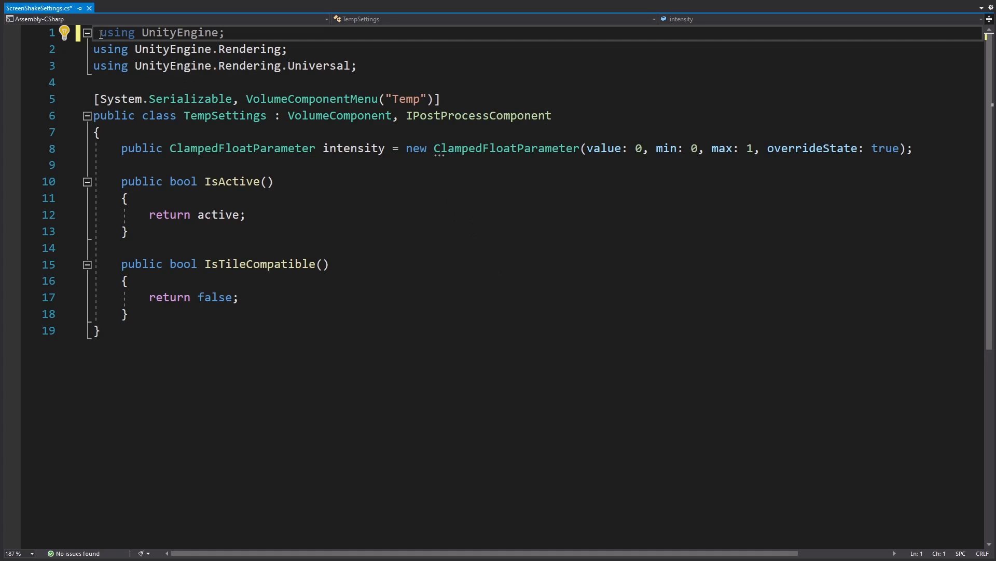
key(BackSpace)
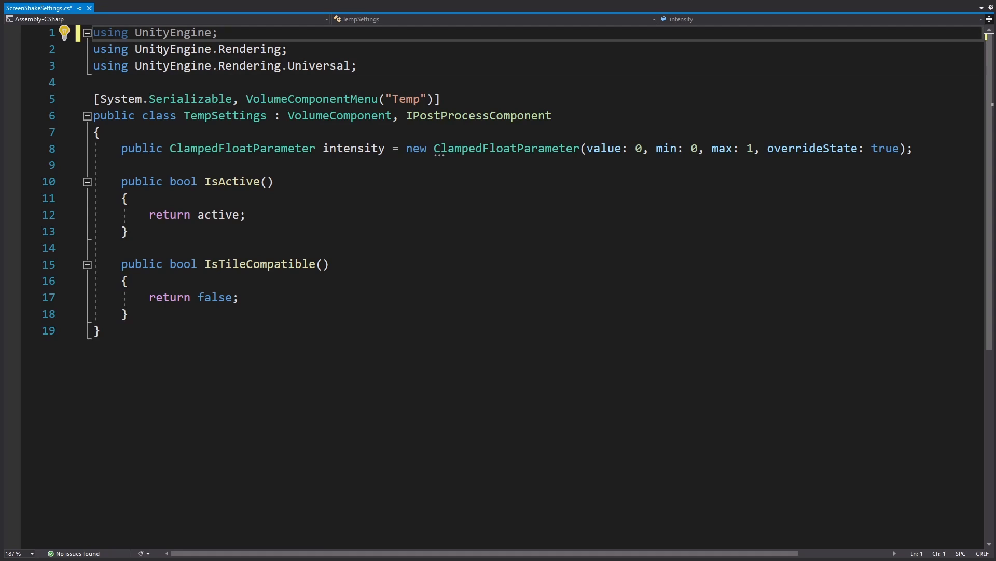
- Review the two UnityEngine.Rendering using directives and the VolumeComponent and IPostProcessComponent base types of the TempSettings class
drag(301, 50, 115, 50)
click(321, 56)
drag(374, 70, 107, 49)
click(337, 63)
click(373, 66)
drag(373, 66, 93, 49)
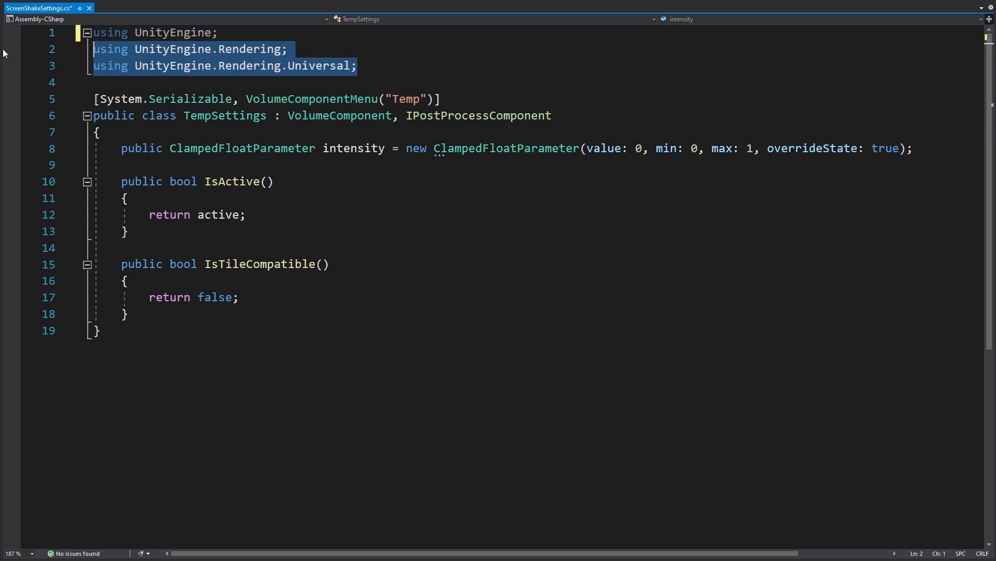
click(338, 117)
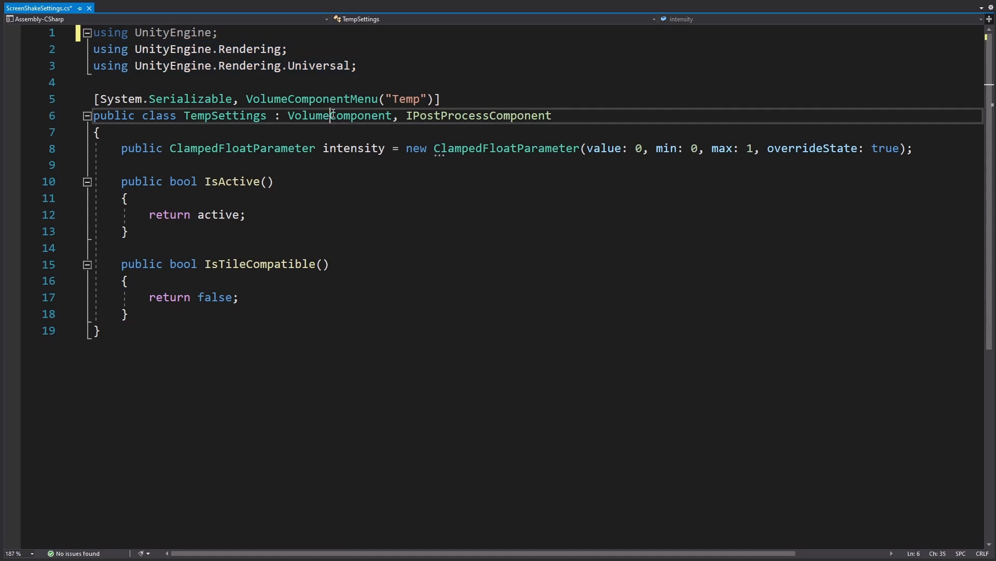
double_click(338, 116)
double_click(471, 117)
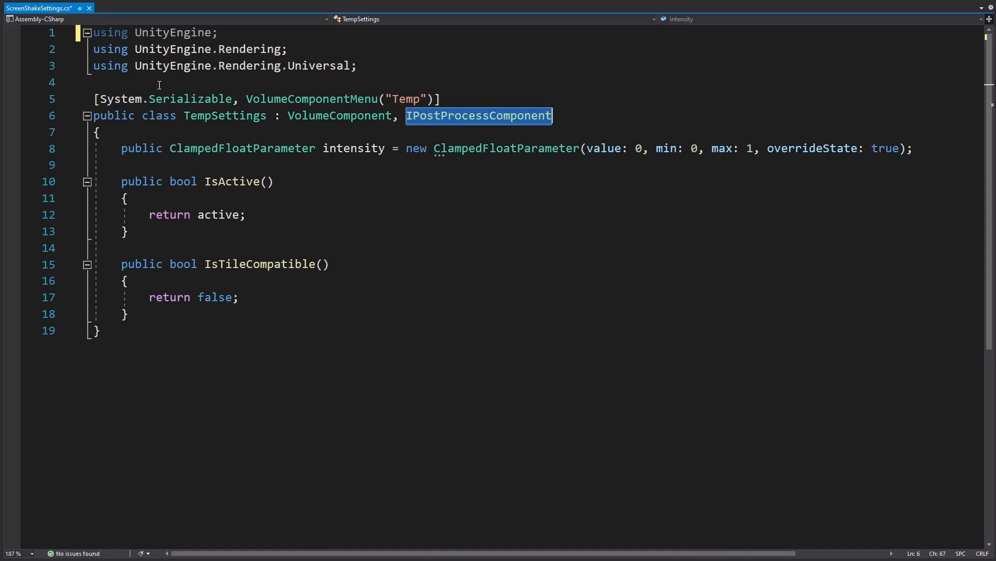
- Set the VolumeComponentMenu name to "ScreenShake" and rename the TempSettings class as ScreenShakeSettings
double_click(406, 99)
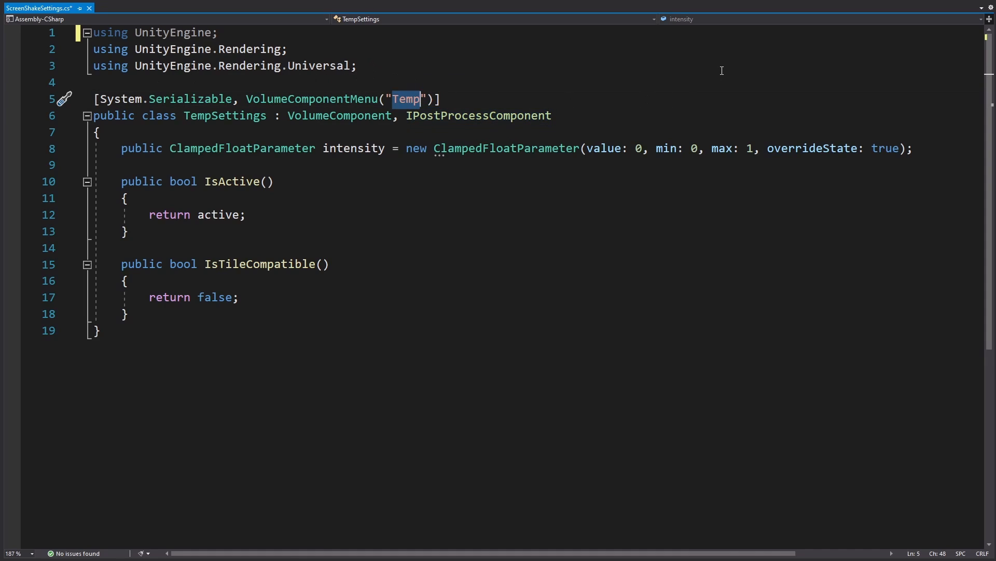
text(Scr)
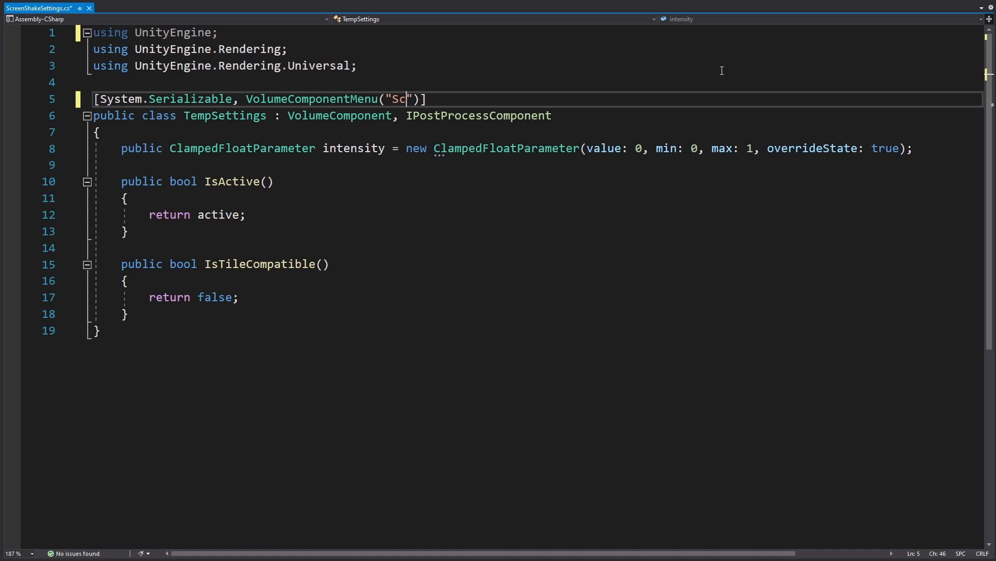
text(eenShake)
drag(212, 117, 186, 117)
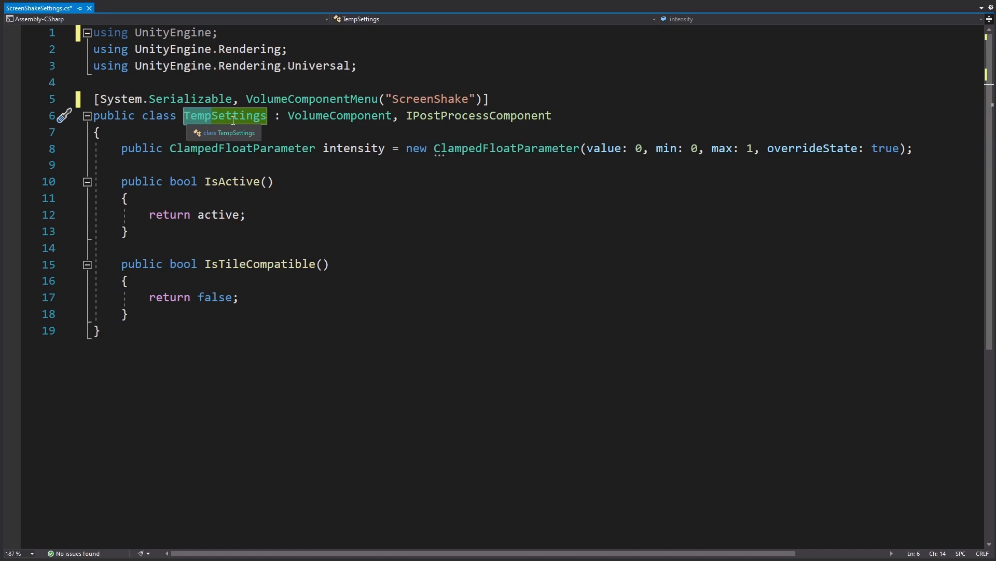
text(ScreenShake)
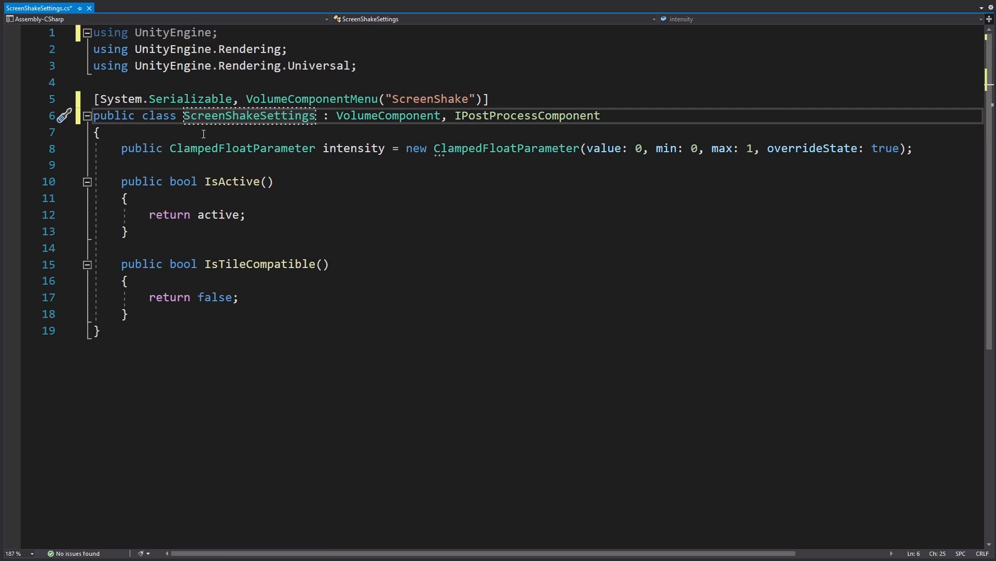
key(Return)
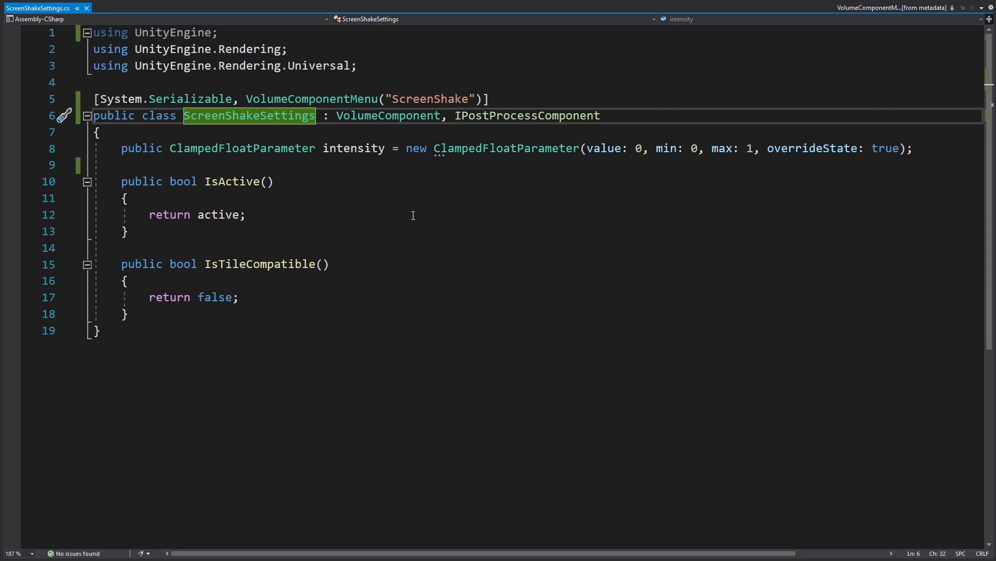
- Open the ScreenShakeRendererFeature script from Unity, collapse the TempRenderPass class and rename the TempRendererFeature class as ScreenShakeRendererFeature
key(alt+Tab)
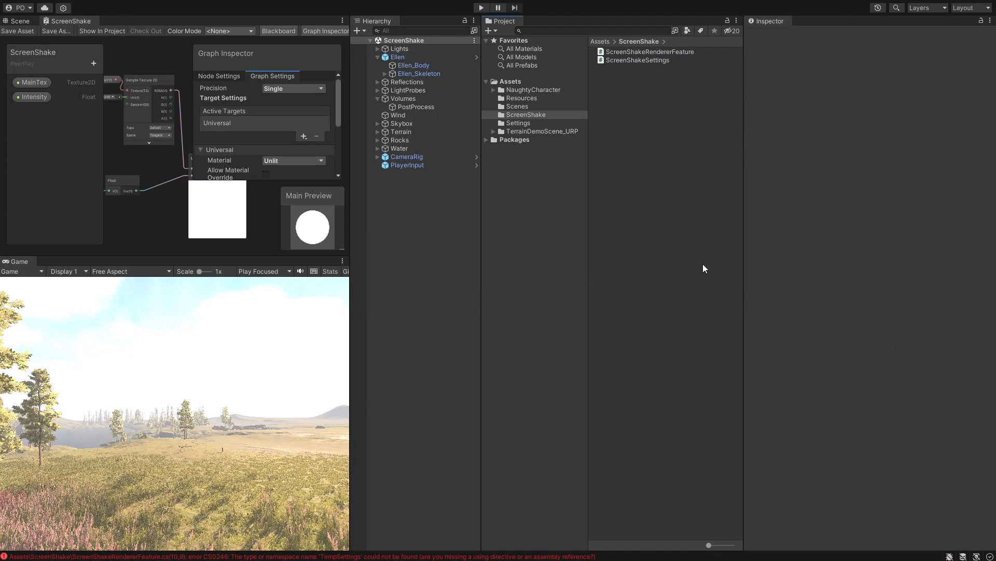
double_click(643, 54)
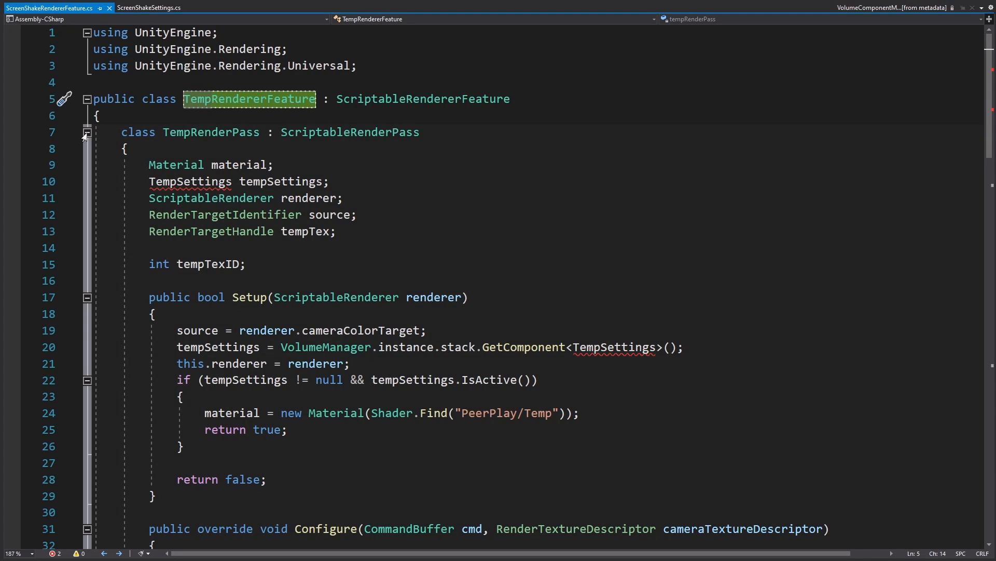
click(86, 133)
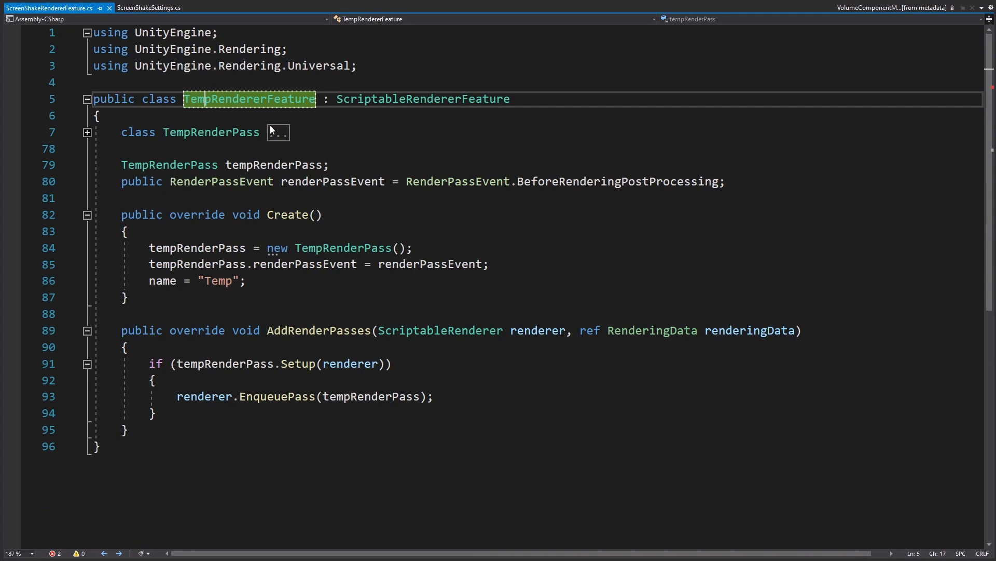
key(Right)
key(BackSpace)
key(BackSpace)
key(BackSpace)
key(BackSpace)
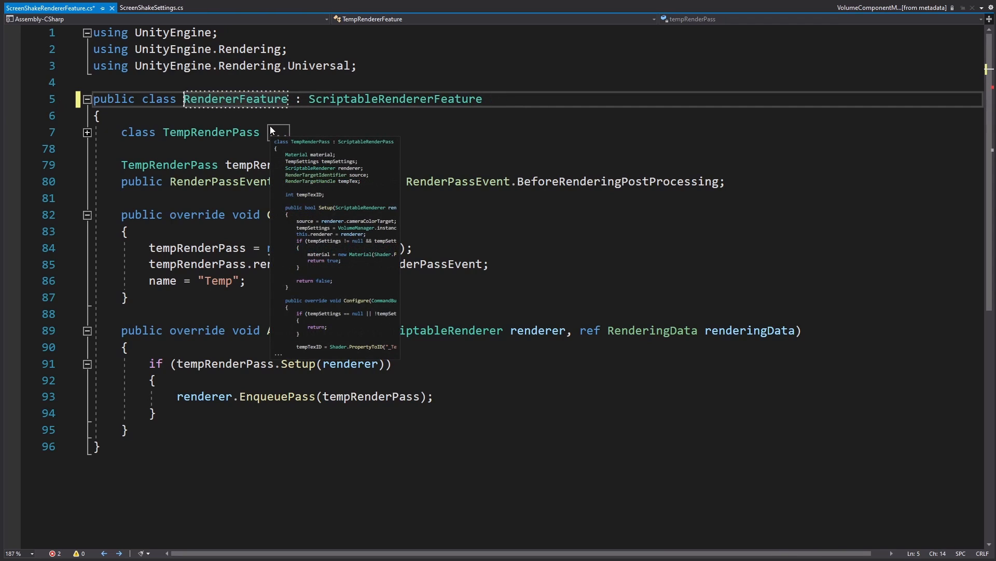
text(ScreenShake)
key(Return)
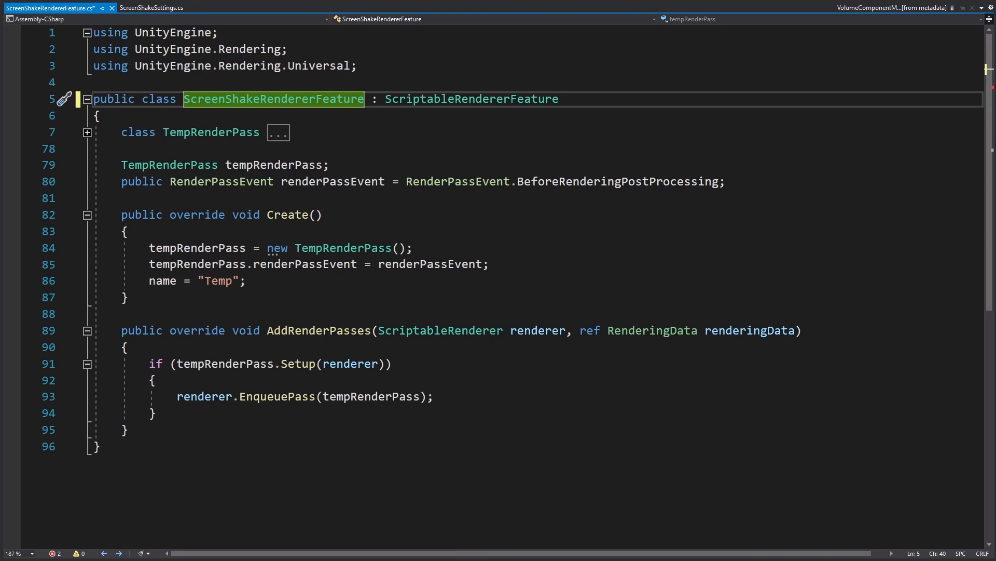
- Rename the TempRenderPass class and all its references as ScreenShakeRenderPass
click(196, 133)
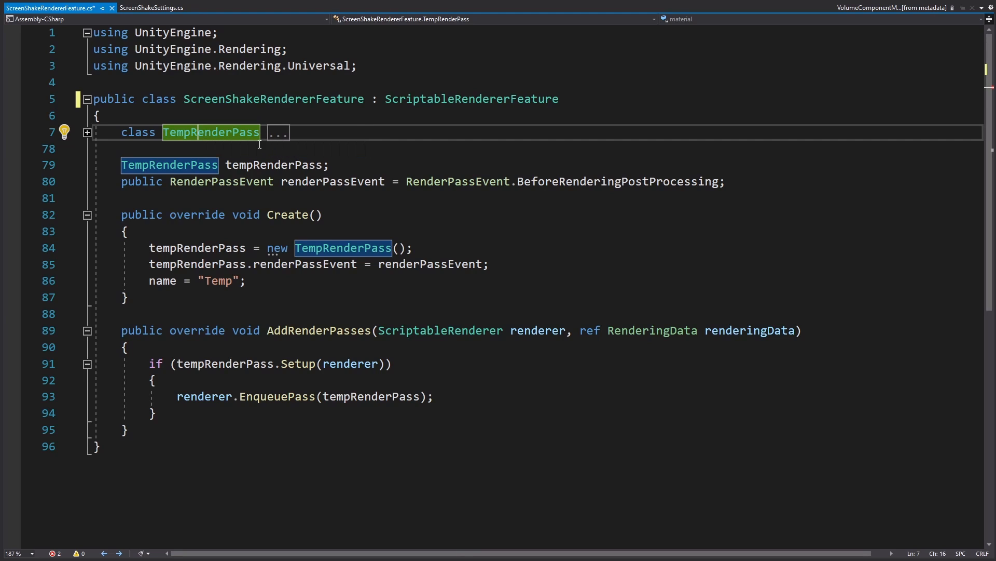
key(ctrl+r)
key(ctrl+r)
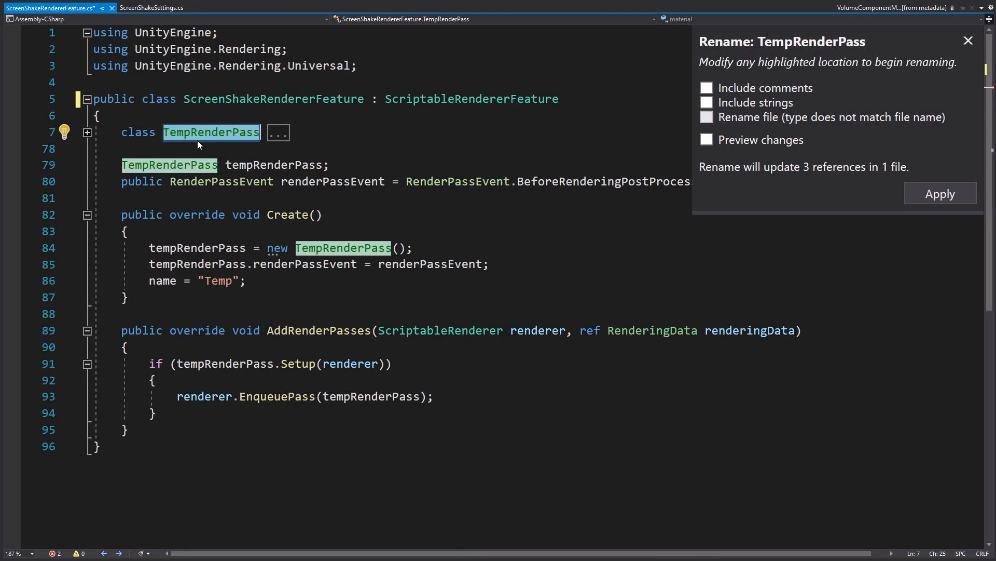
key(Left)
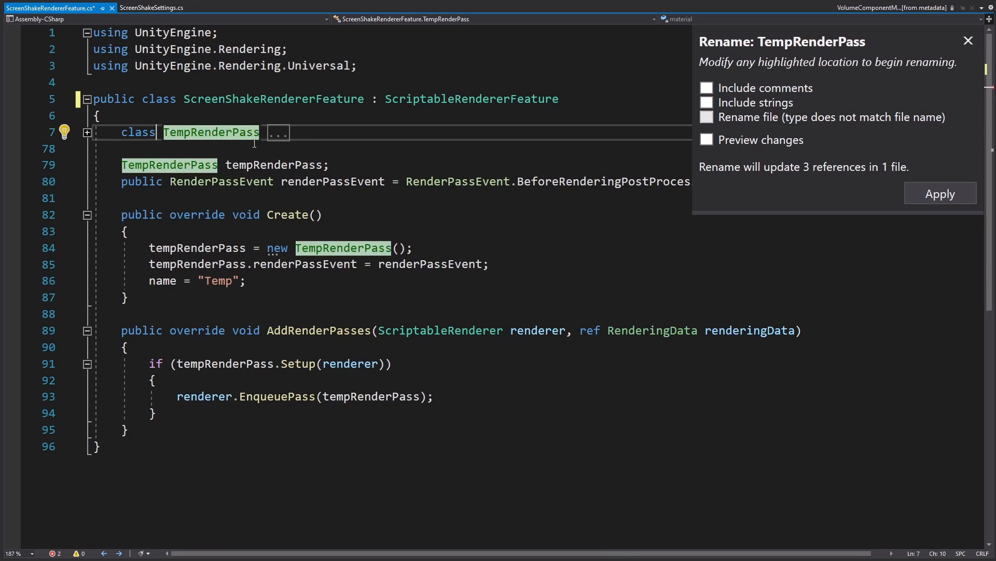
key(Right)
key(Right)
key(Right)
key(Right)
key(BackSpace)
key(BackSpace)
key(BackSpace)
key(BackSpace)
text(Scre)
text(enShal)
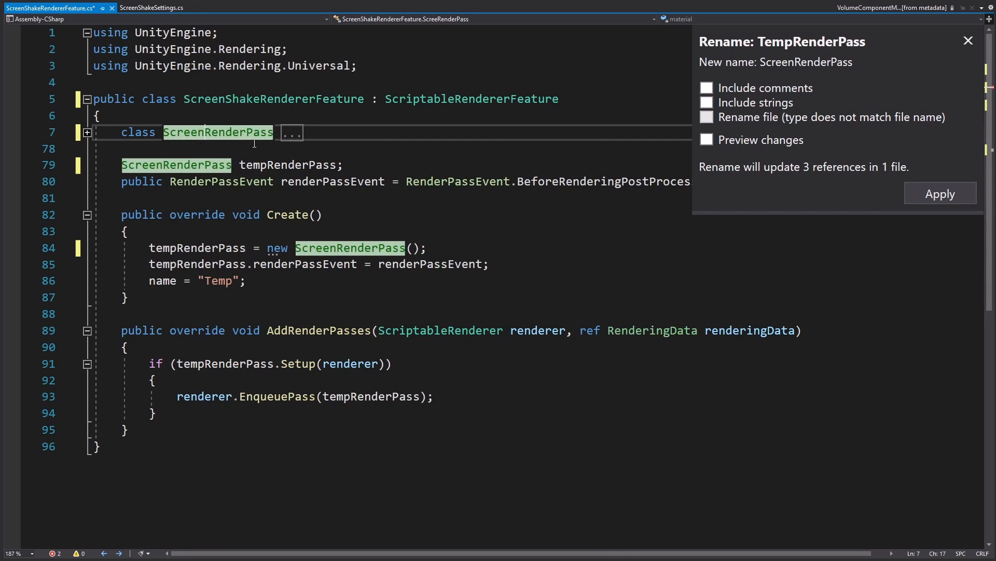
key(BackSpace)
text(ke)
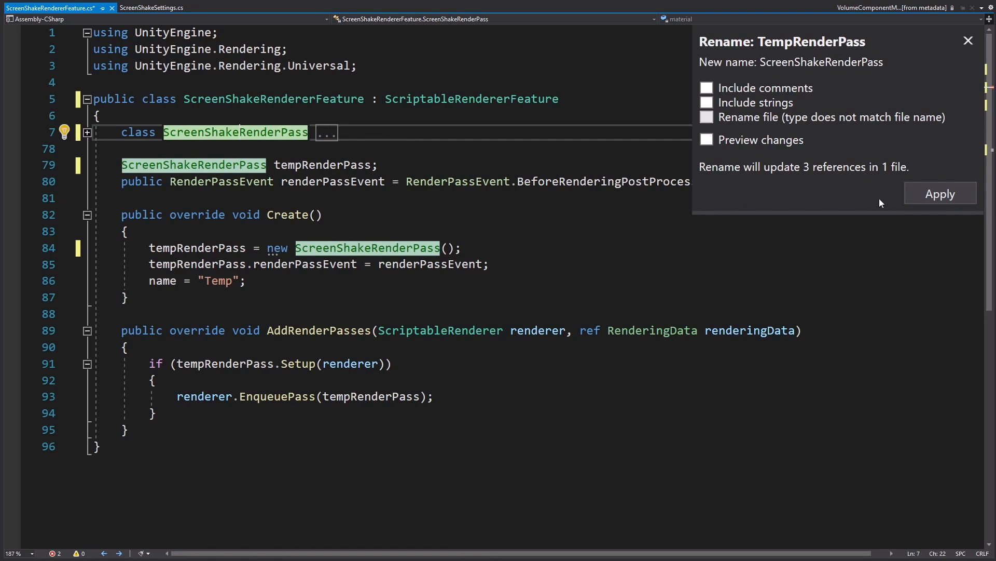
click(937, 195)
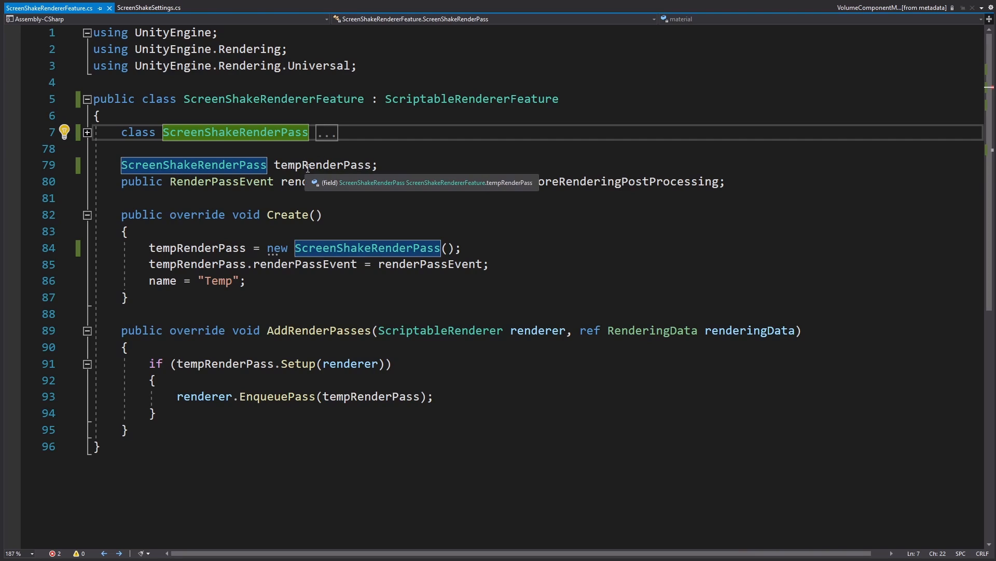
- Rename the tempRenderPass field and all its references as screenShakeRenderPass
click(313, 165)
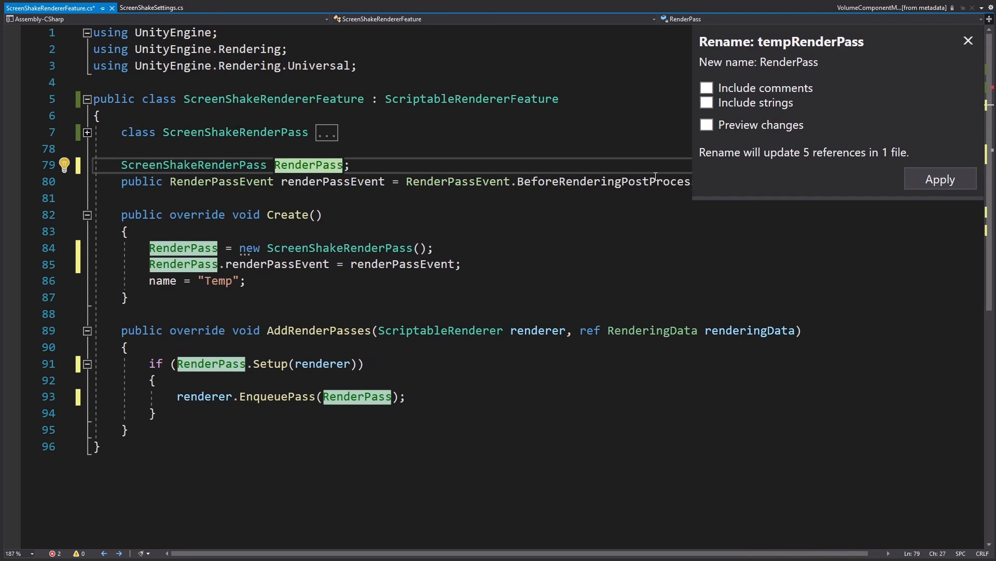
text(screenS)
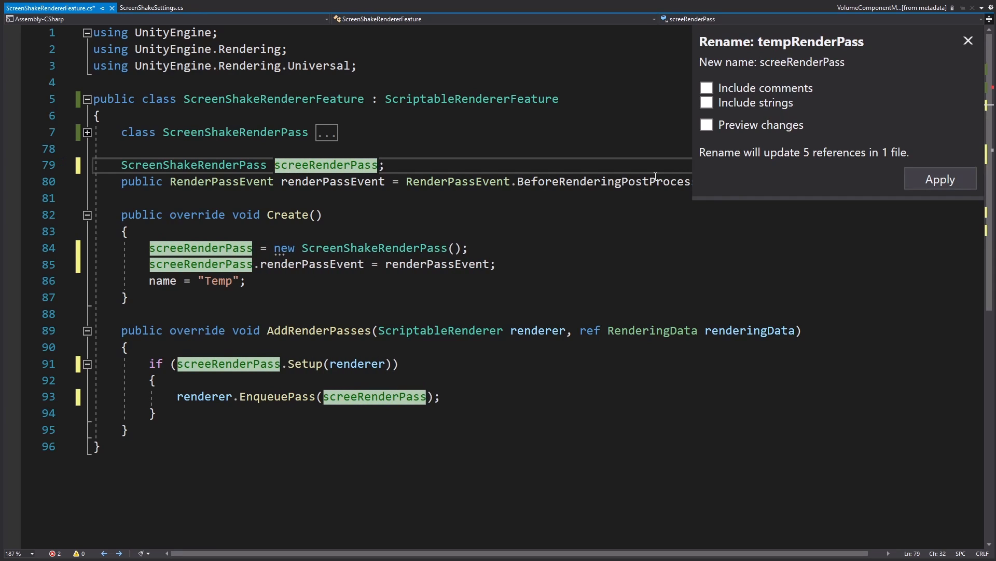
text(hake)
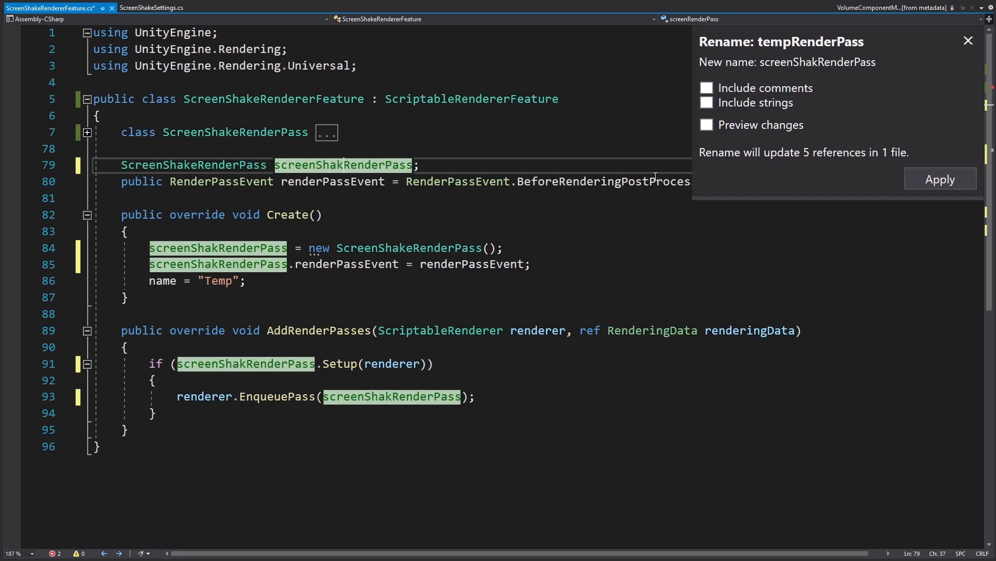
click(957, 174)
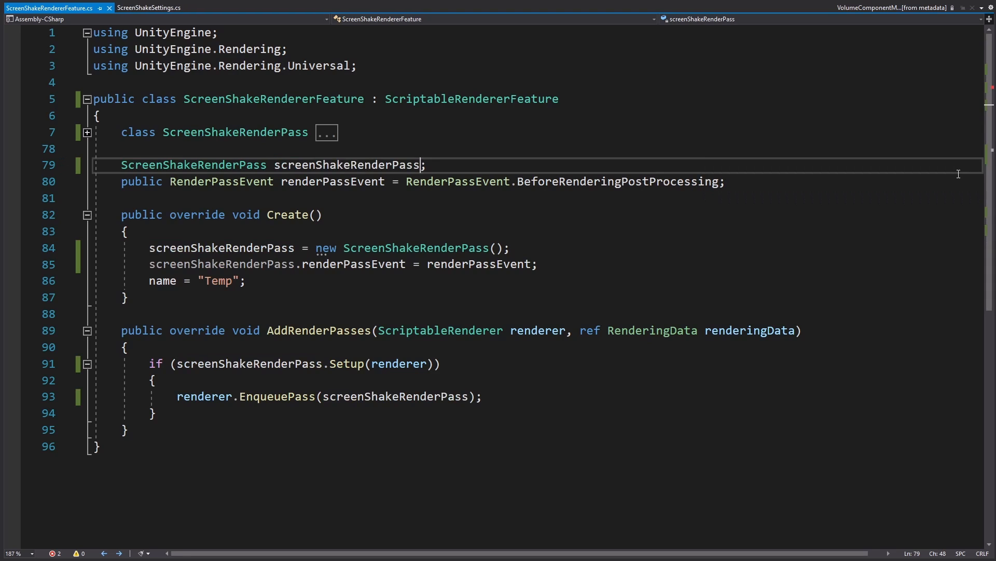
- Set the renderer feature's name string in the Create method to "ScreenShake"
click(207, 280)
key(shift+Right)
key(shift+Right)
key(shift+Right)
key(shift+Right)
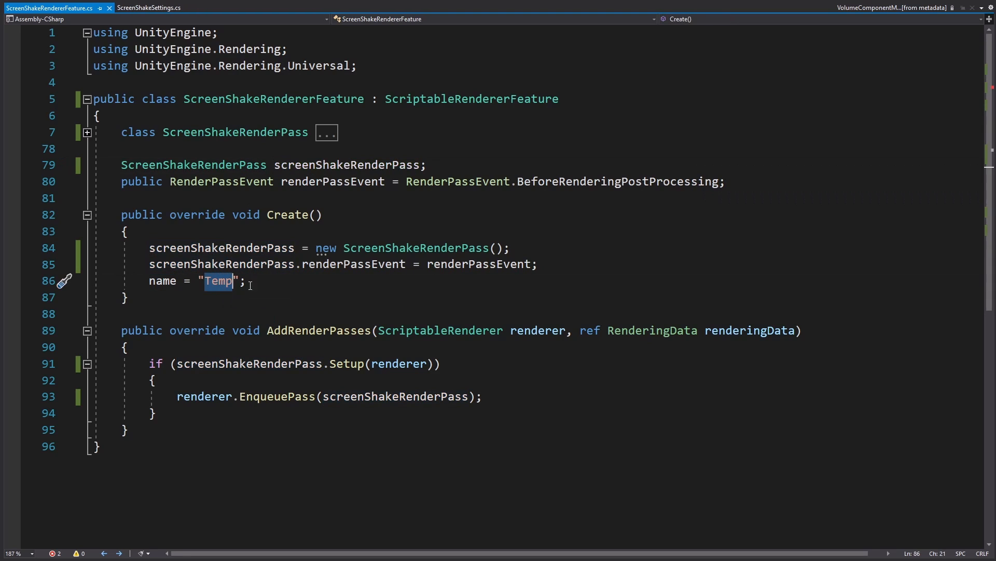
text(ScreenSh)
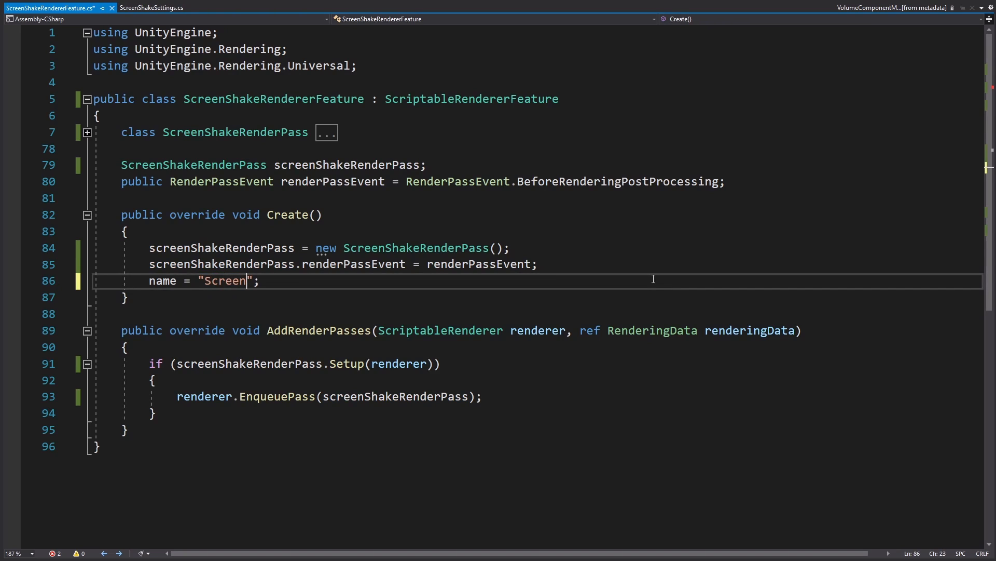
text(ake)
- Expand the ScreenShakeRenderPass class and change the TempSettings type of its settings field to ScreenShakeSettings
click(86, 133)
click(363, 182)
mouse_move(193, 183)
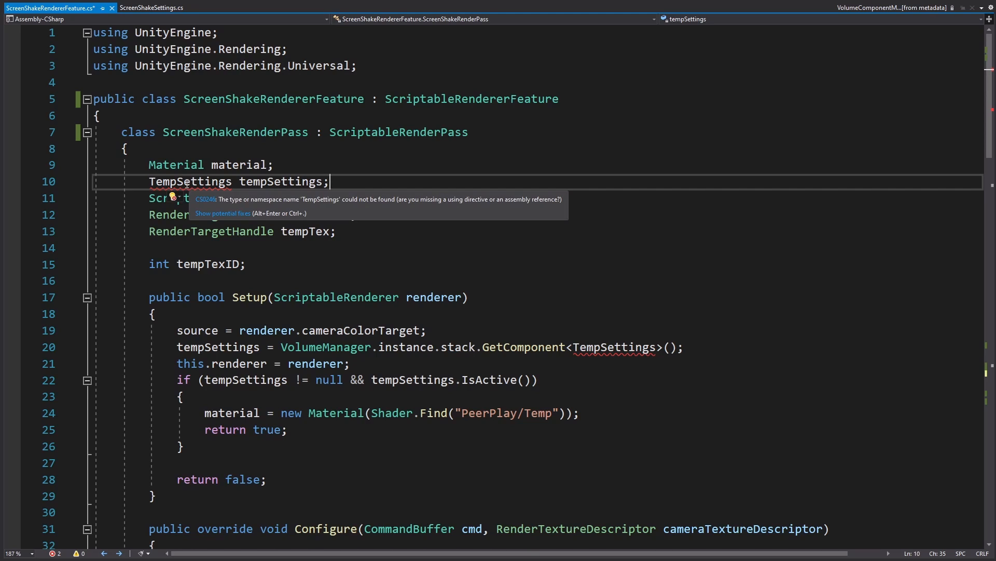
double_click(184, 182)
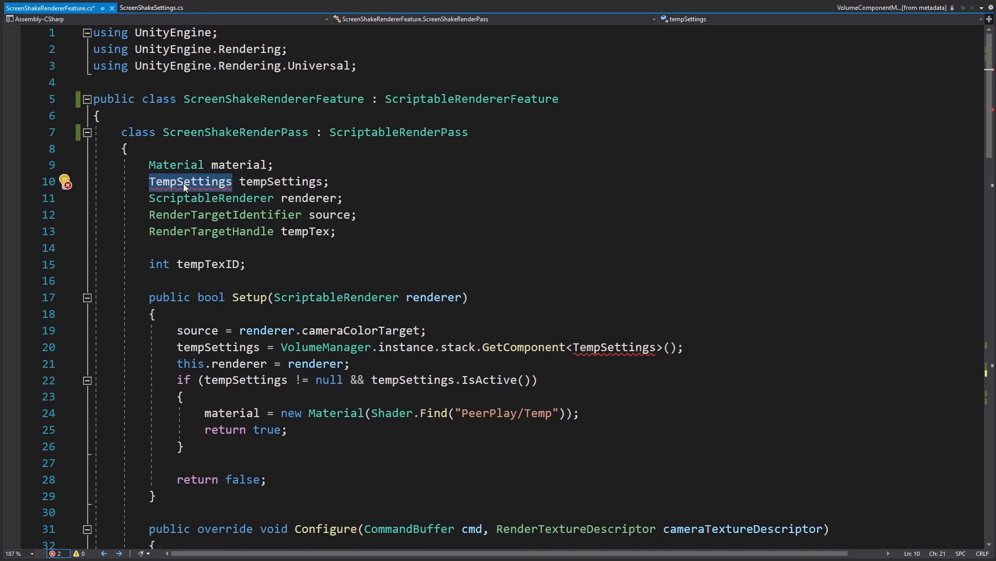
click(177, 180)
key(BackSpace)
key(BackSpace)
key(BackSpace)
key(BackSpace)
text(ScreenShak)
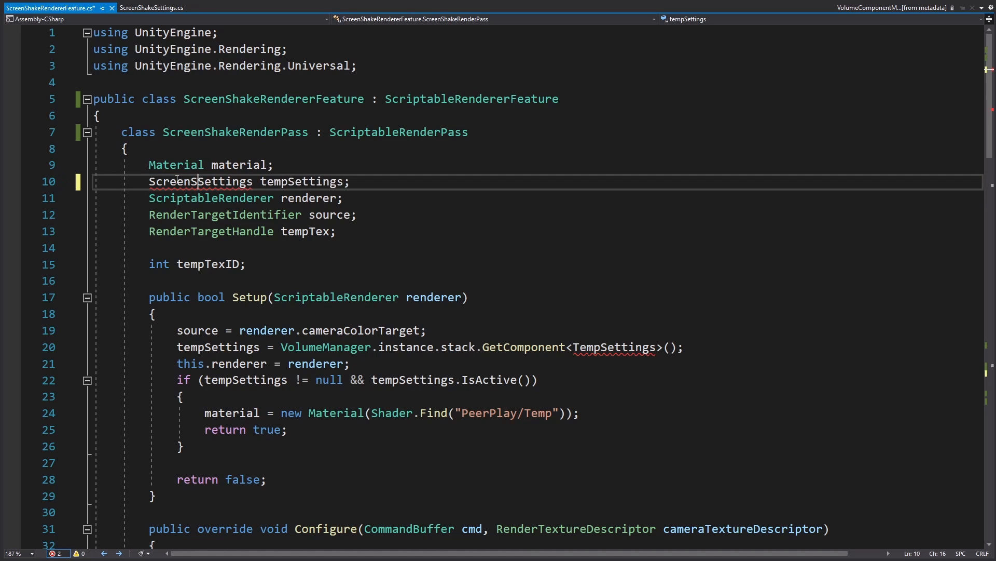
text(e)
- Rename the tempSettings field and all its references as screenShakeSettings
click(311, 182)
key(ctrl+r)
key(ctrl+r)
key(BackSpace)
key(BackSpace)
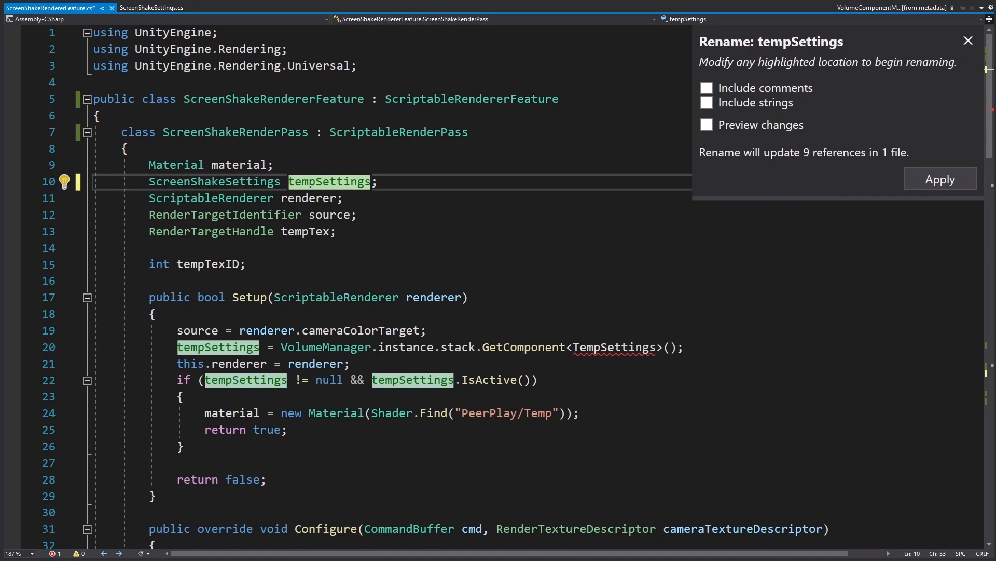
key(BackSpace)
key(BackSpace)
text(screen)
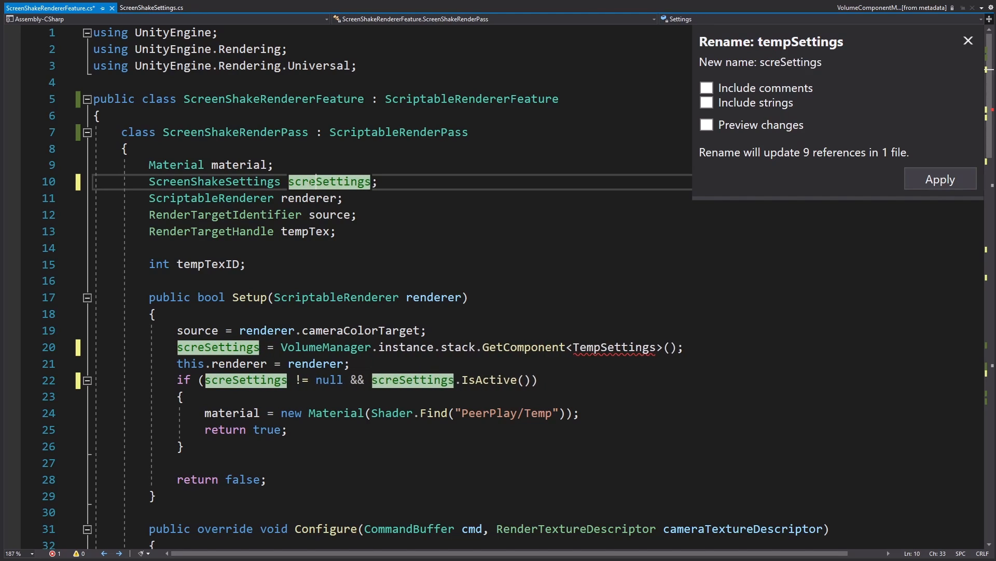
text(Shake)
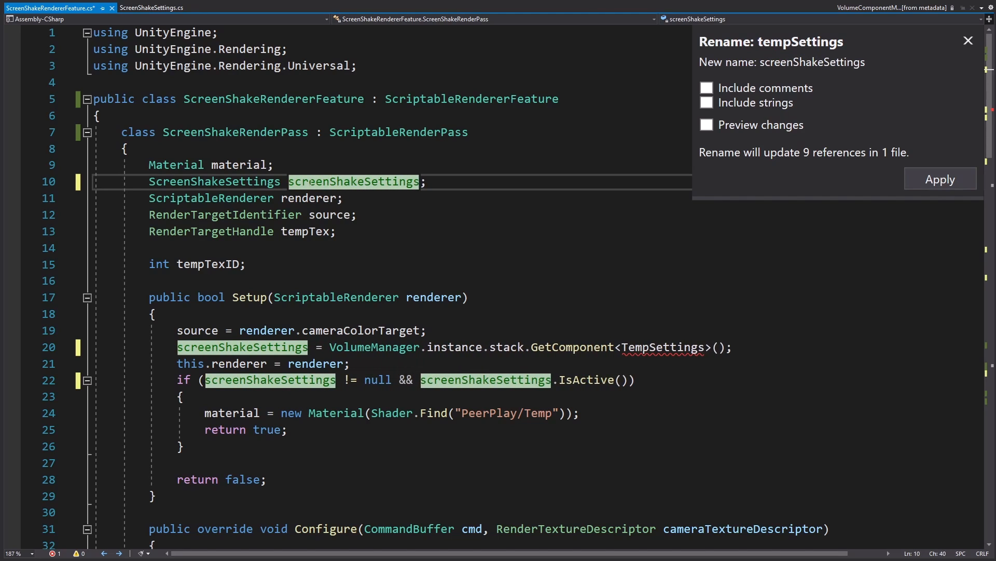
key(Return)
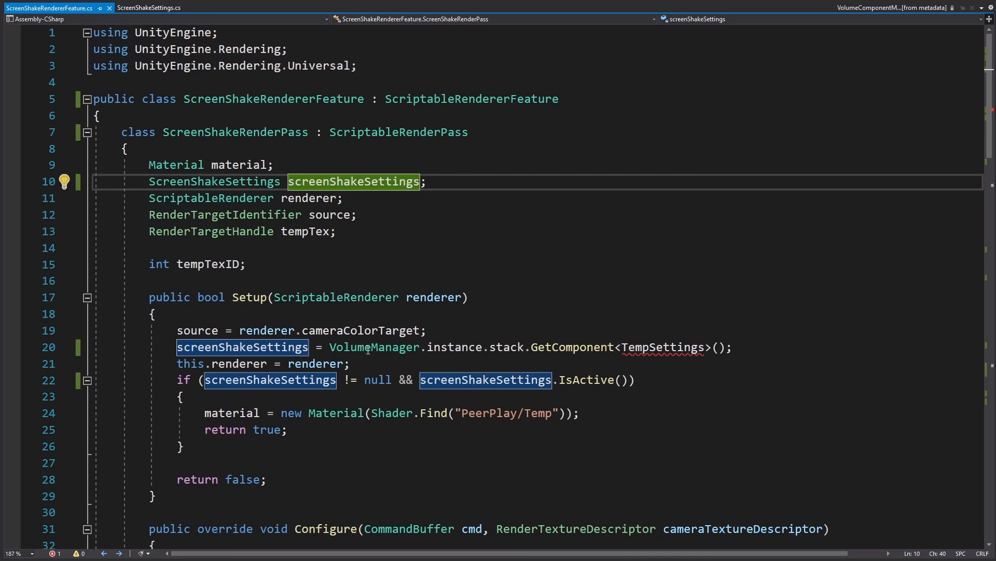
- Change the GetComponent type argument in the Setup method to ScreenShakeSettings
double_click(646, 349)
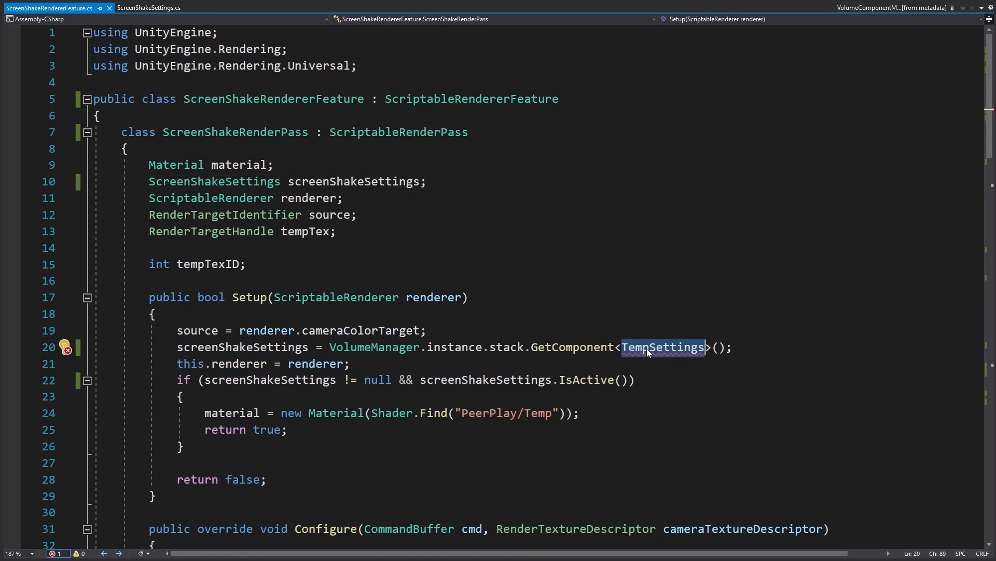
text(Scre)
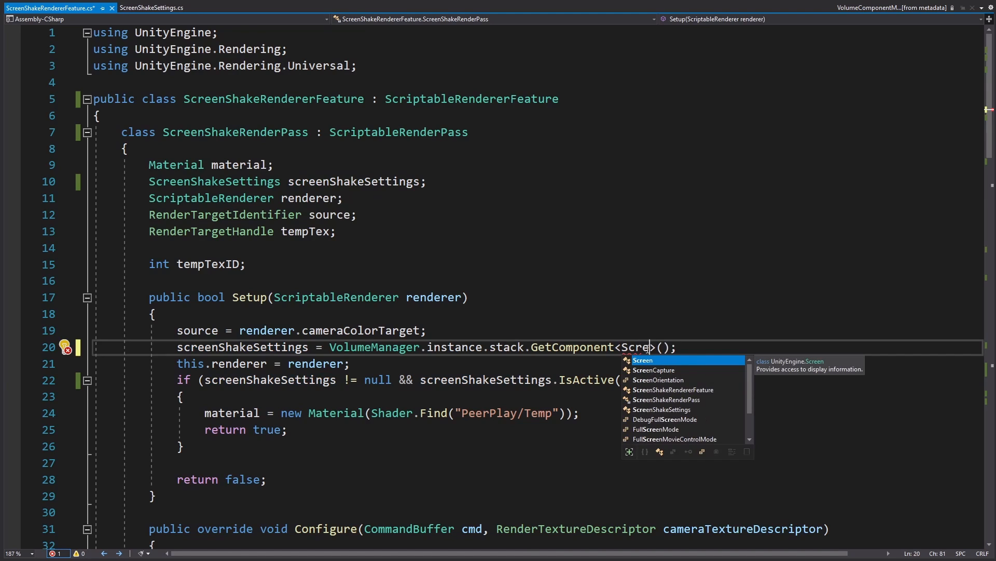
key(Down)
key(Down)
key(Down)
key(Down)
key(Down)
key(Tab)
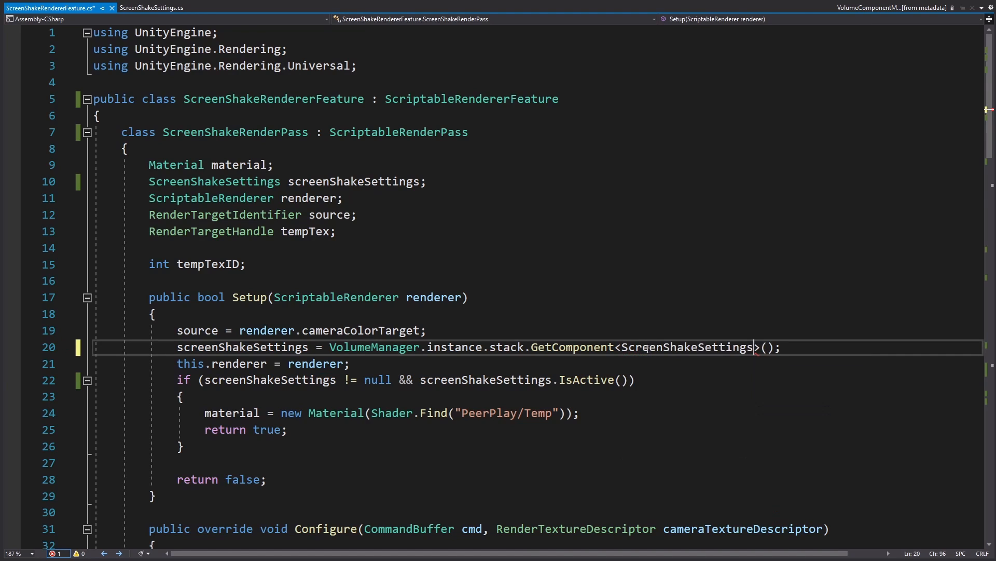
- Try to rename the tempTex render target handle and its references as screenshakeTex
click(293, 237)
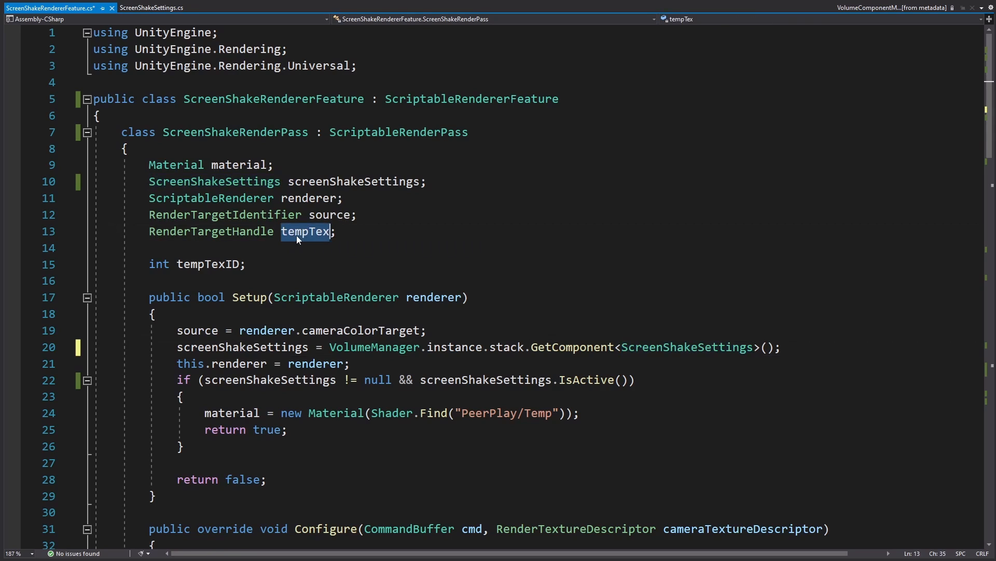
key(ctrl+r)
key(ctrl+r)
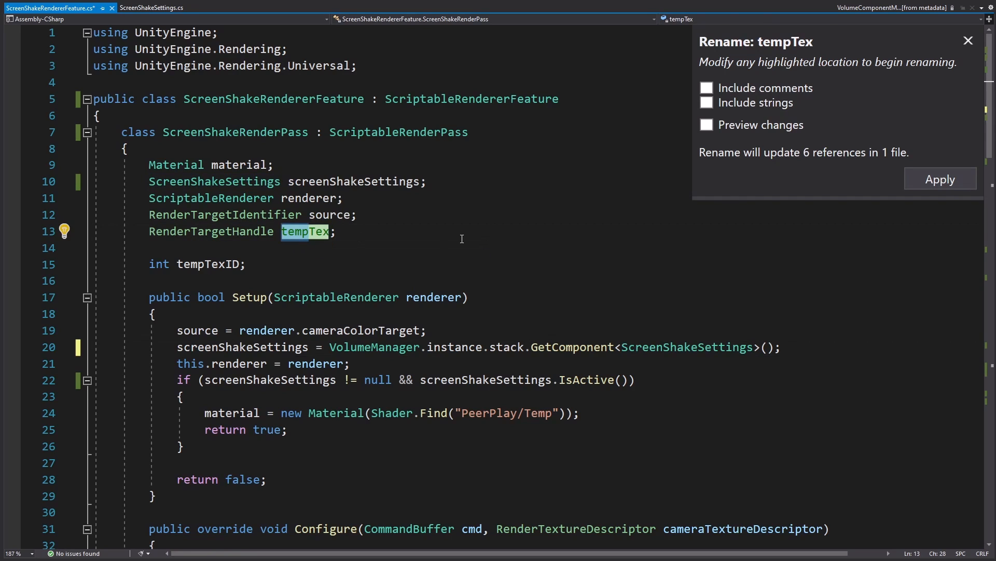
text(screenshake)
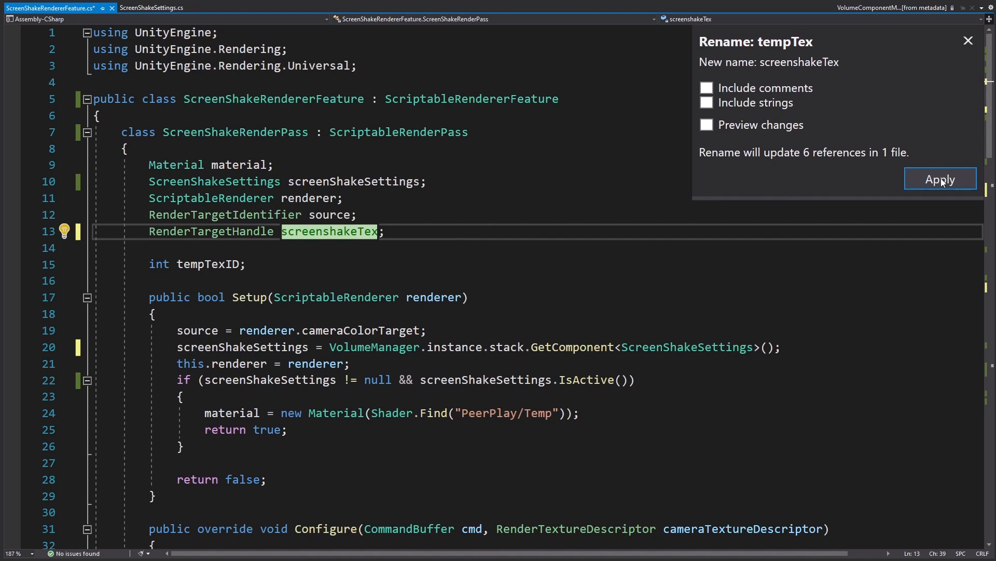
- Rename the tempTexID integer field and all its references as screenshakeTexID
double_click(205, 265)
key(ctrl+r)
key(ctrl+r)
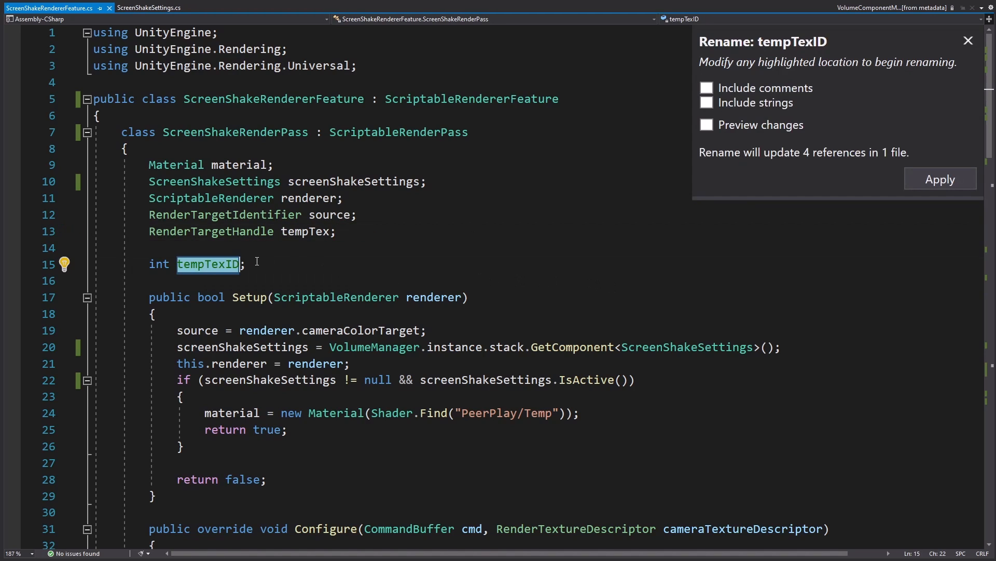
click(205, 263)
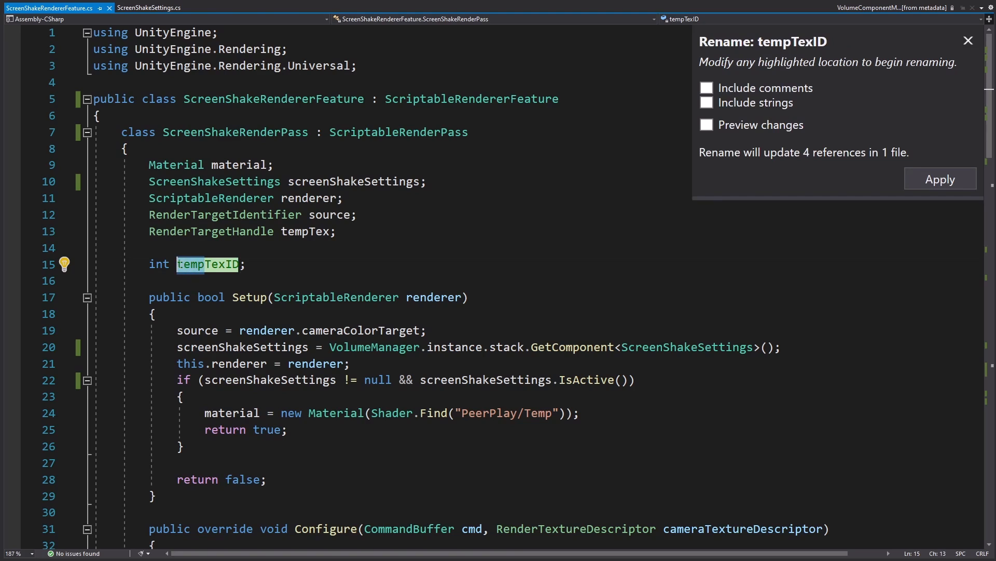
key(BackSpace)
key(BackSpace)
key(BackSpace)
key(BackSpace)
text(screenshake)
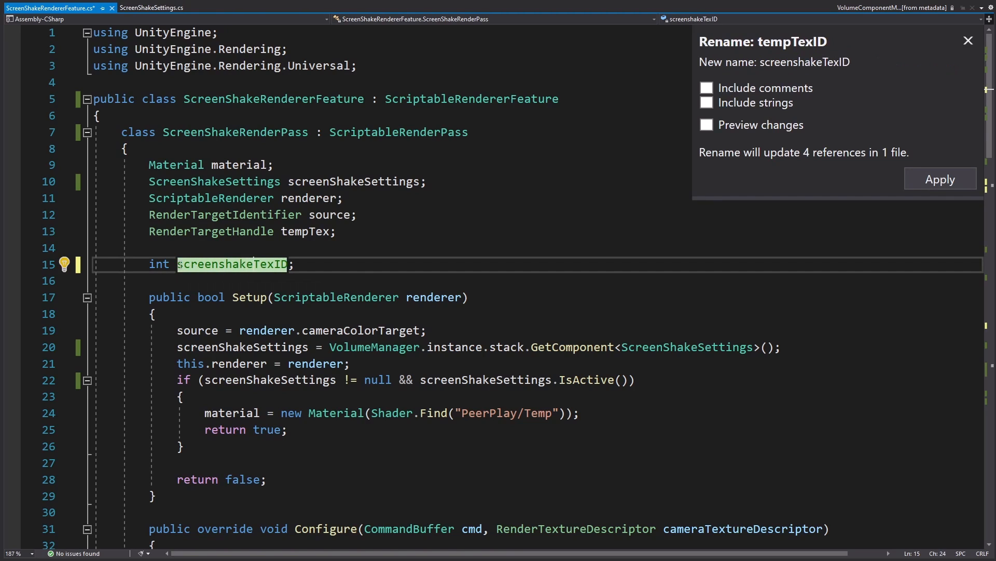
click(366, 264)
- Change the shader path in the Setup method's Shader.Find call to "PeerPlay/ScreenShake"
drag(199, 418, 261, 418)
click(274, 416)
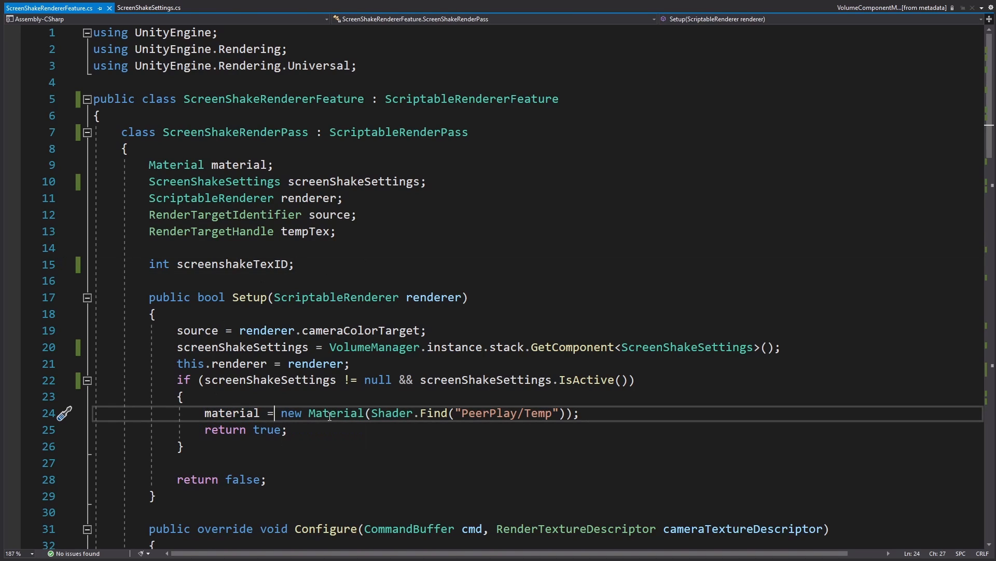
drag(379, 416, 454, 419)
click(483, 415)
drag(525, 416, 553, 419)
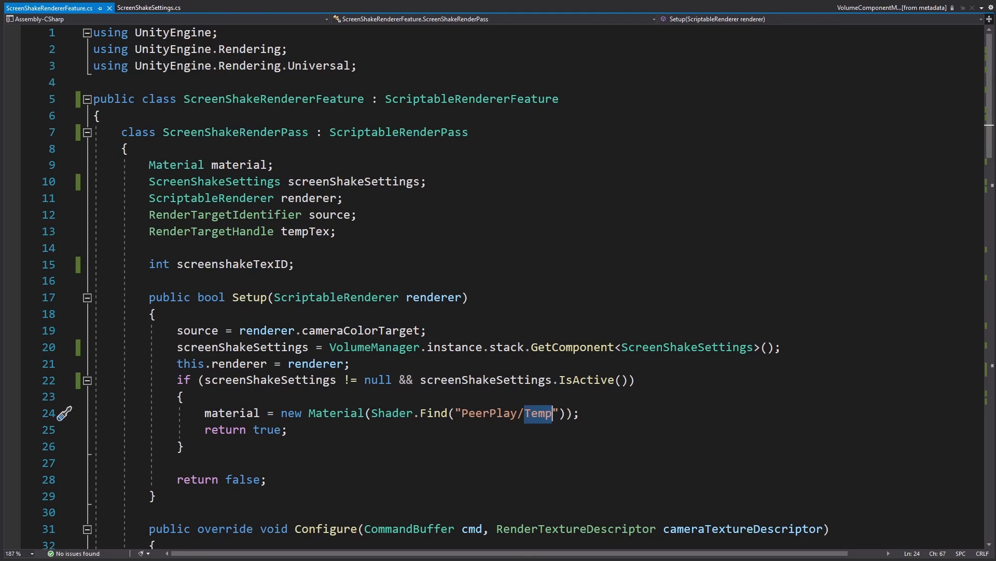
text(ScreenShake)
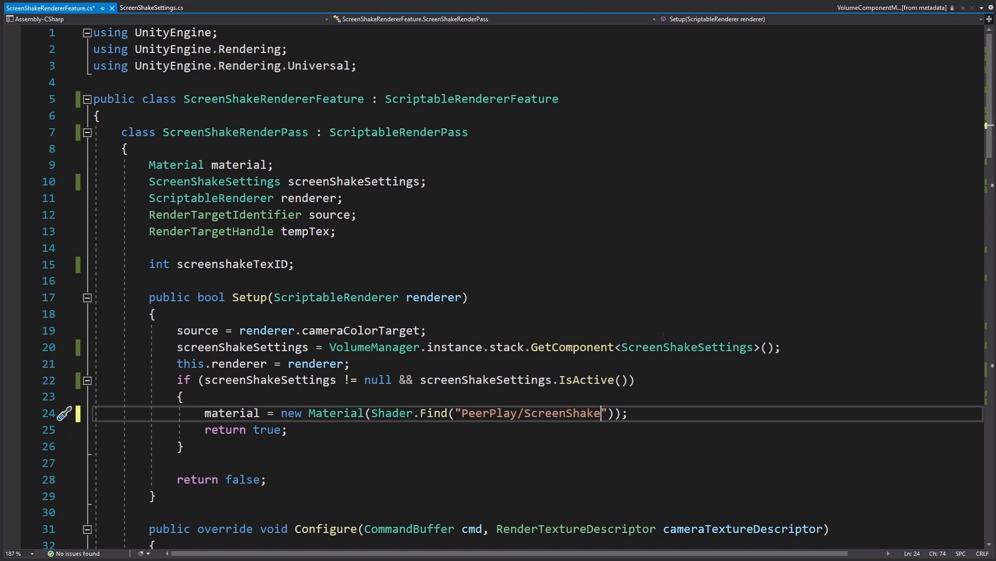
- Change the shader property name in the Configure method's PropertyToID call to "_ScreenShakeTex"
scroll(650, 309, down, 6)
scroll(650, 308, down, 3)
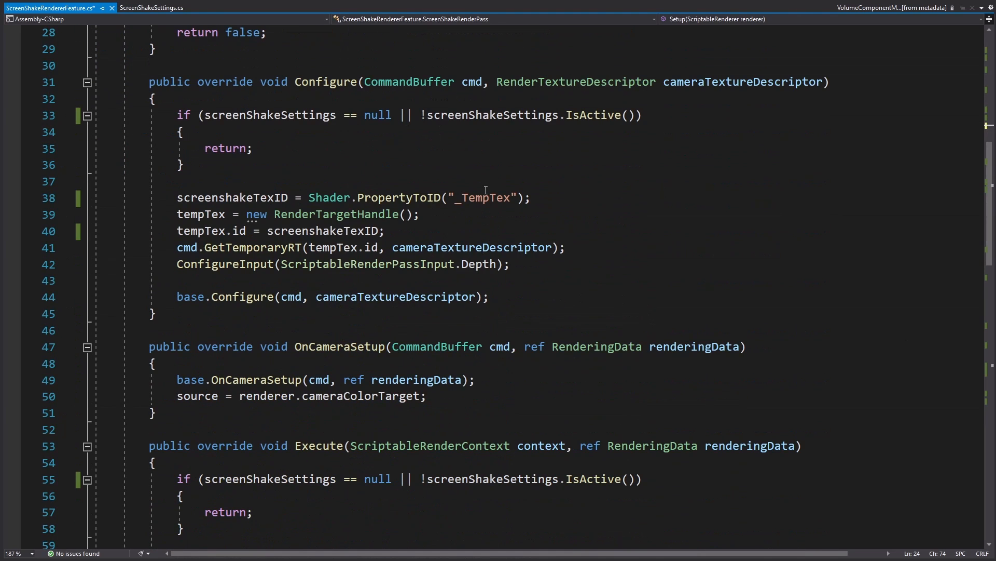
drag(462, 199, 487, 199)
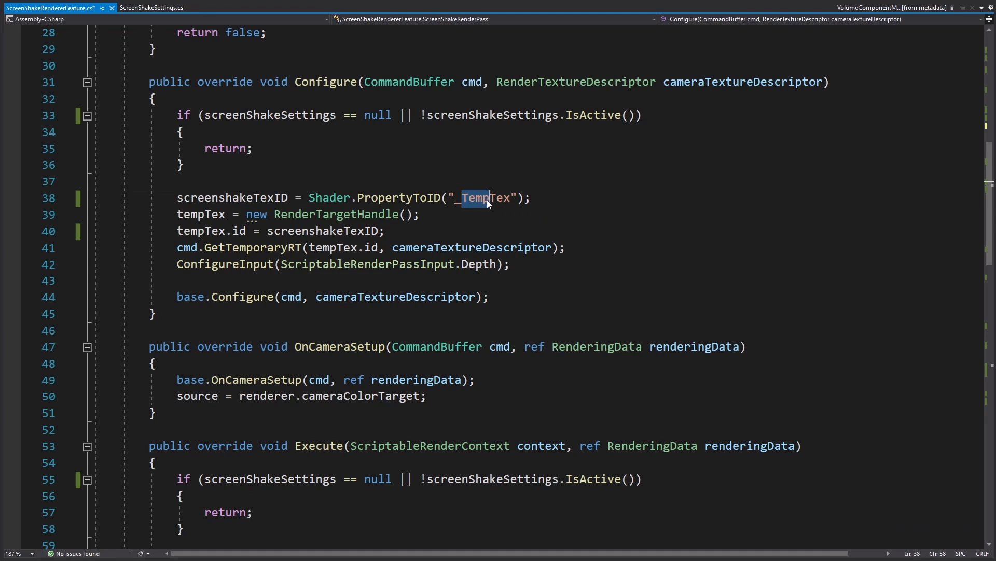
text(ScreenShake)
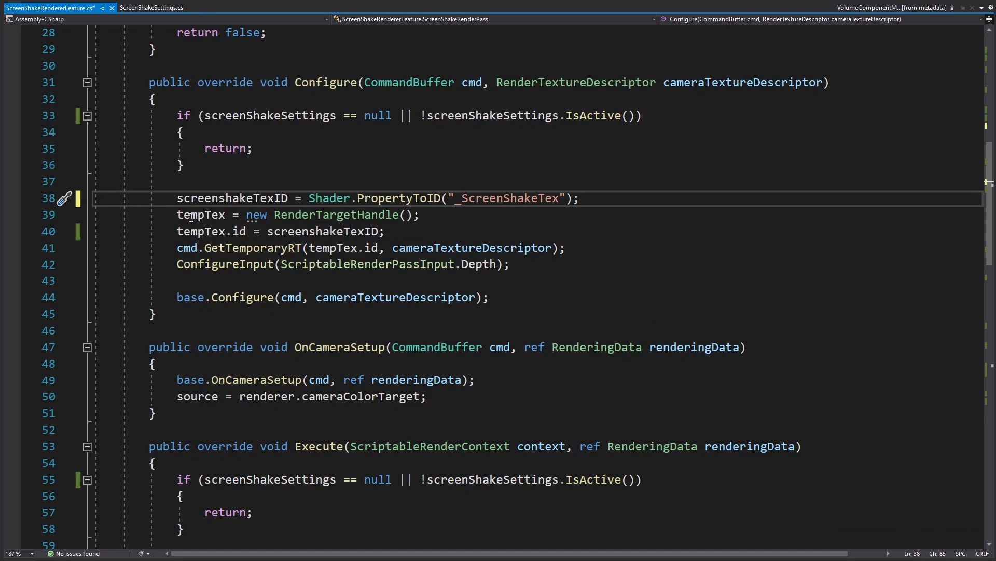
- Rename the tempTex RenderTargetHandle field and all its references as screenshakeTex
scroll(212, 221, up, 8)
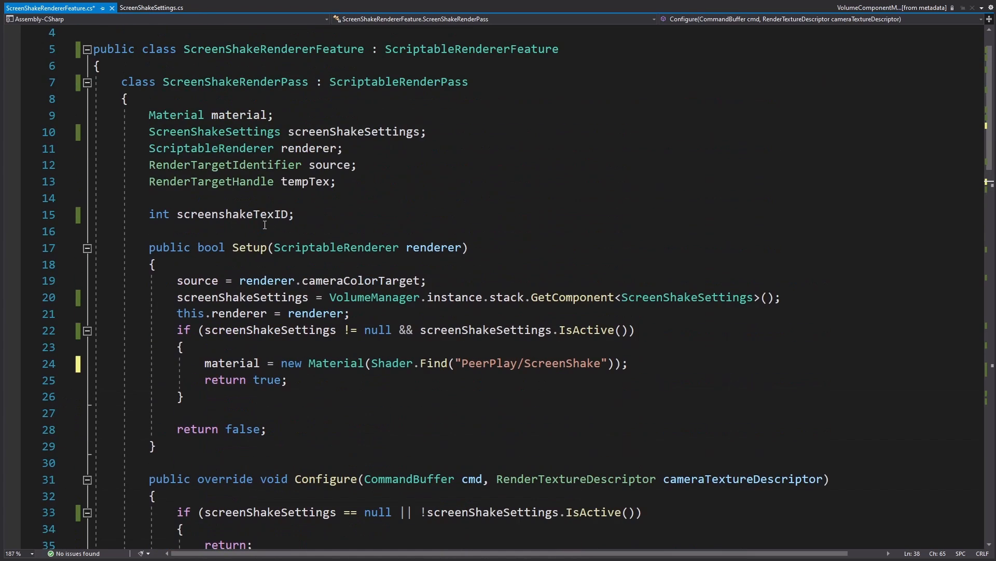
double_click(301, 183)
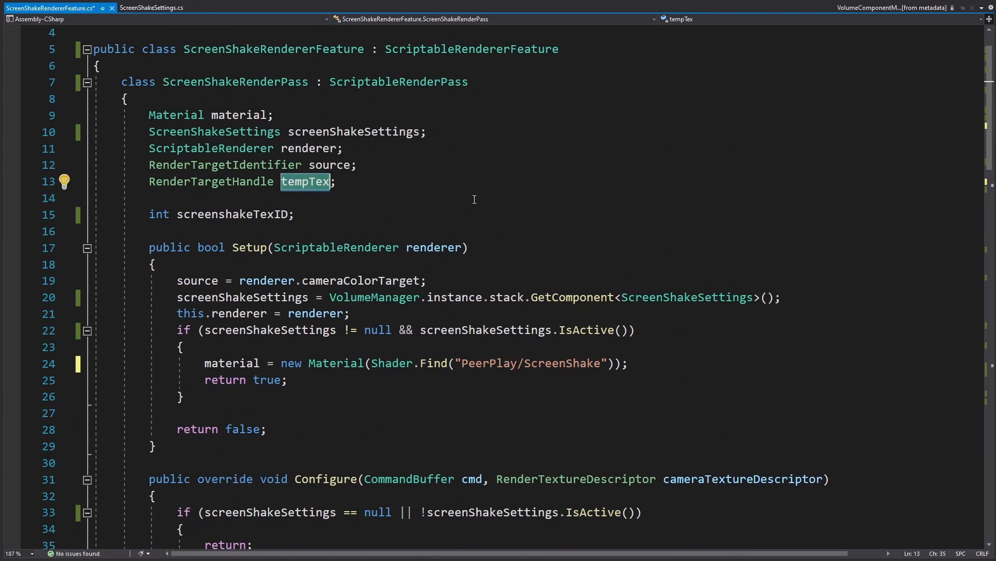
key(ctrl+r)
key(ctrl+r)
click(307, 183)
key(BackSpace)
key(BackSpace)
key(BackSpace)
key(BackSpace)
text(screenshake)
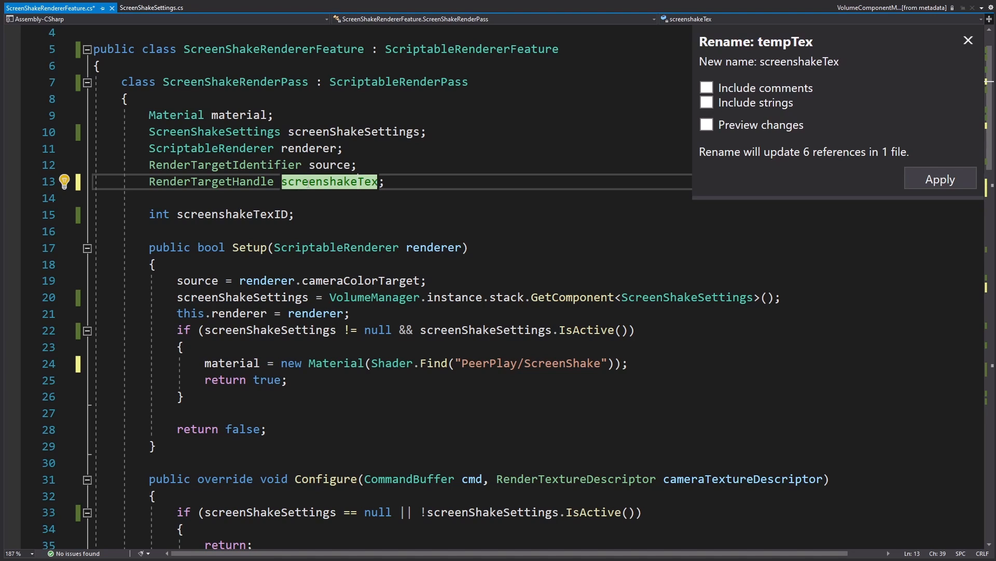
click(941, 179)
- Change the command buffer name in the Execute method's CommandBufferPool.Get call to "ScreenShake"
scroll(539, 331, down, 8)
scroll(538, 331, down, 7)
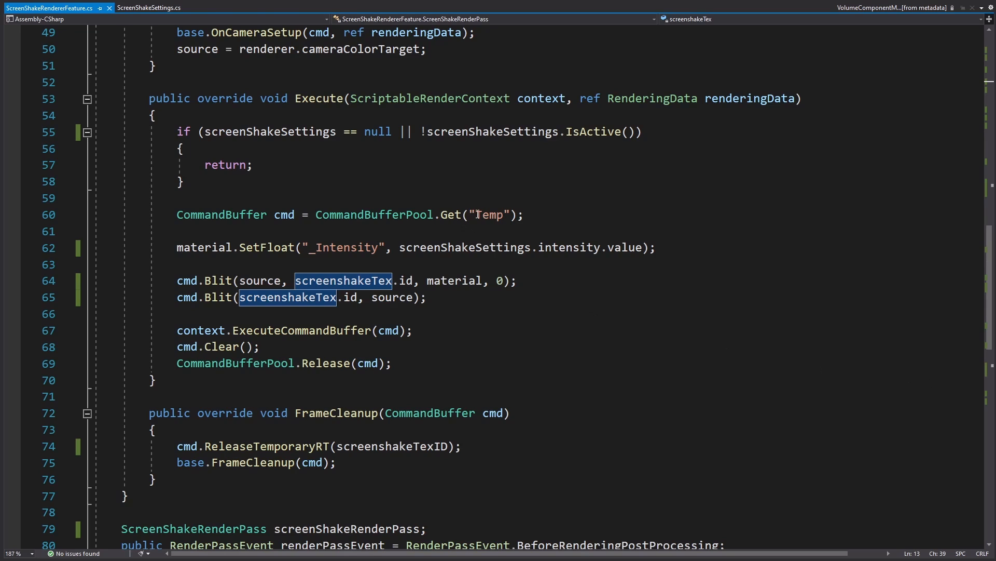
drag(477, 215, 505, 217)
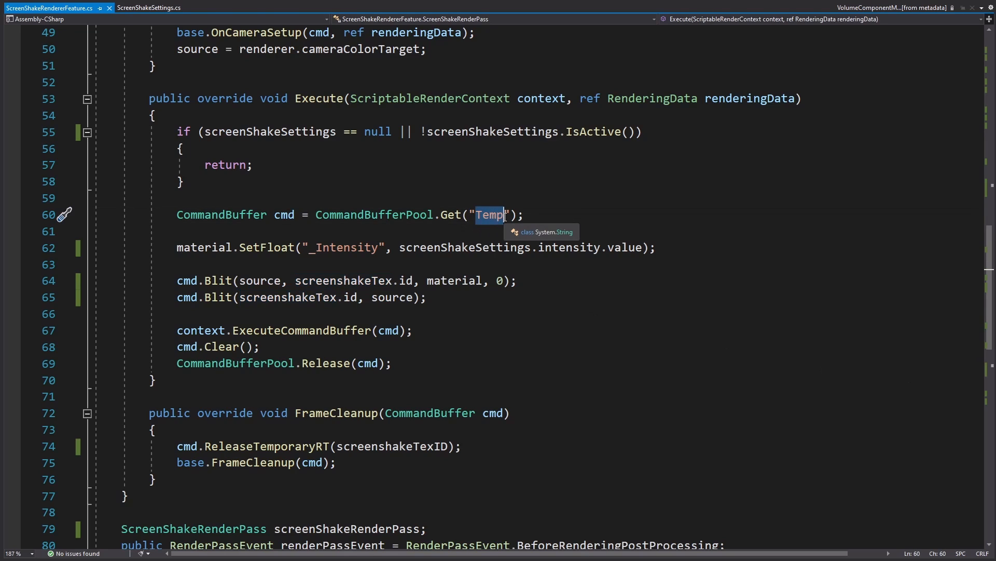
text(ScreenShake)
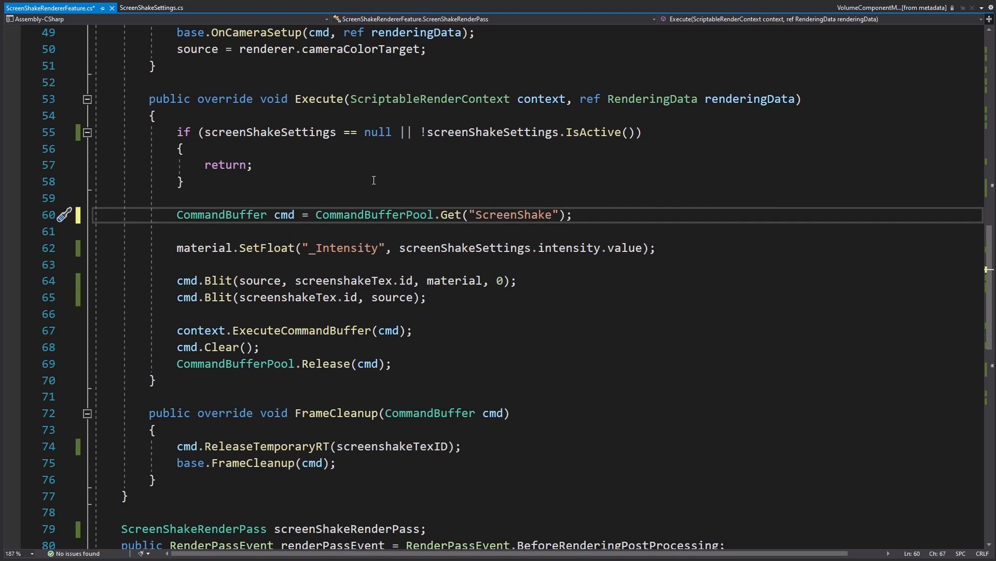
- Examine how the Execute method passes the intensity setting to the material and blits the source into the screen shake texture
drag(175, 250, 322, 249)
double_click(322, 249)
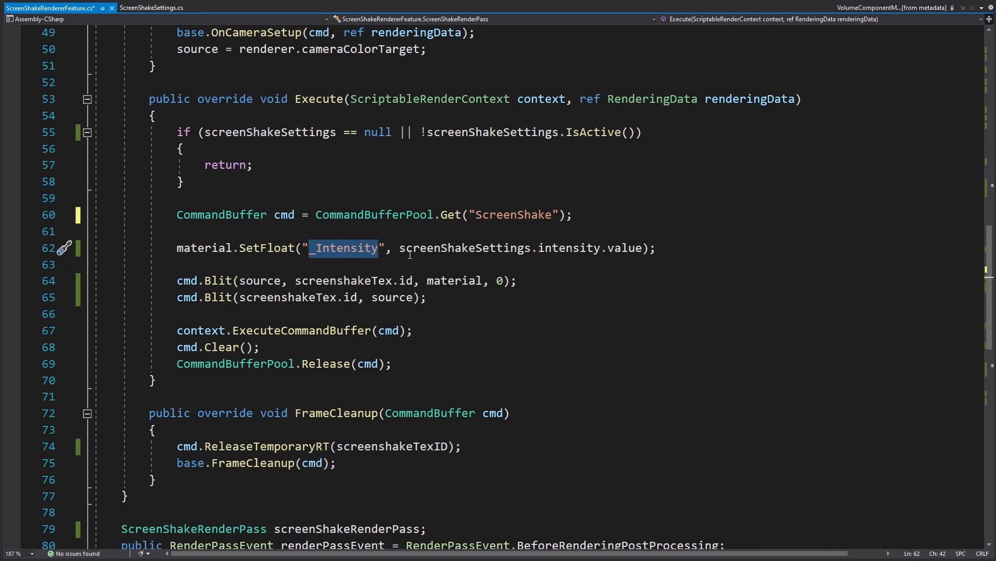
double_click(467, 248)
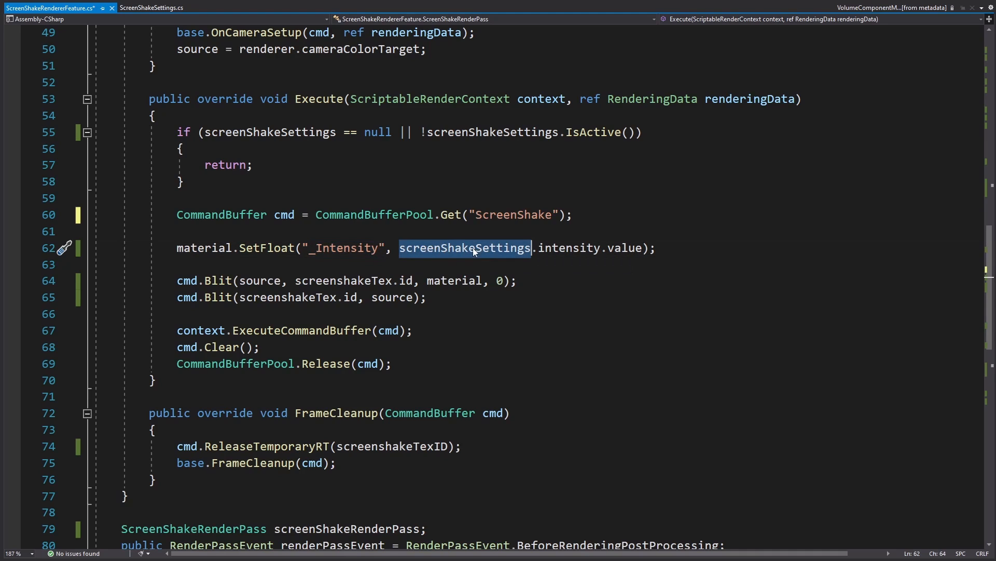
click(562, 249)
click(627, 248)
double_click(628, 248)
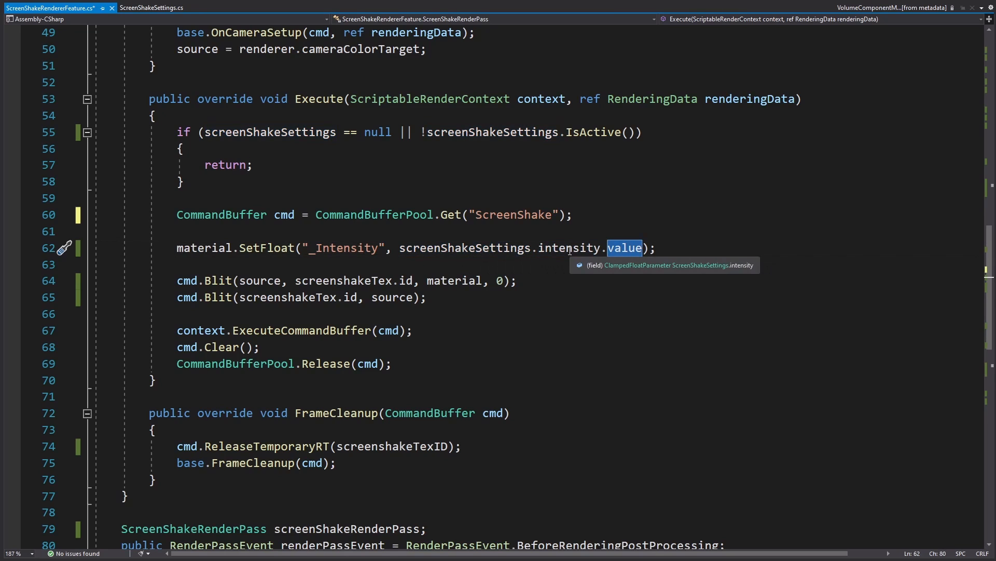
double_click(568, 250)
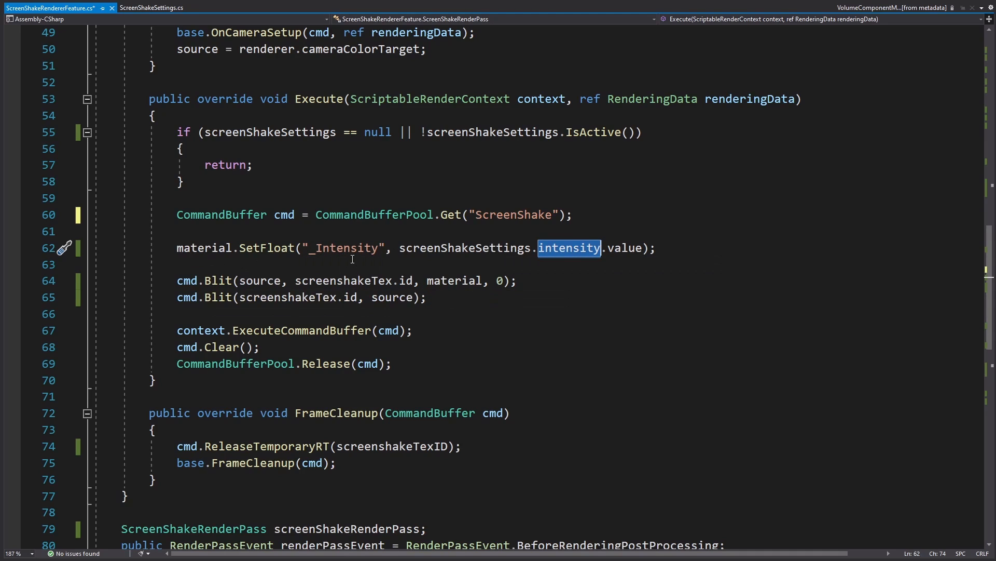
double_click(260, 281)
double_click(349, 282)
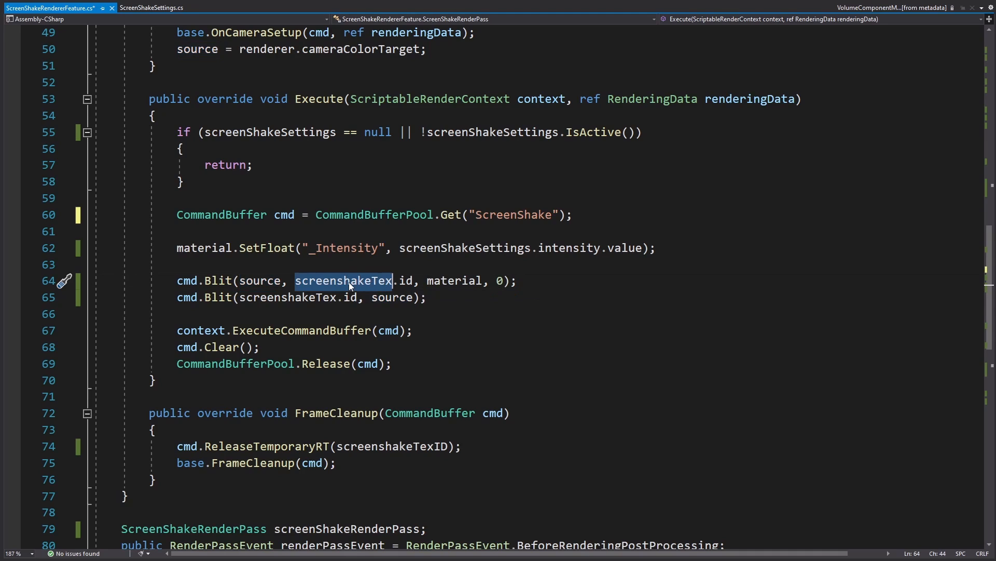
- Examine the material and pass index arguments of the first Blit call and the second Blit call back to source
double_click(450, 282)
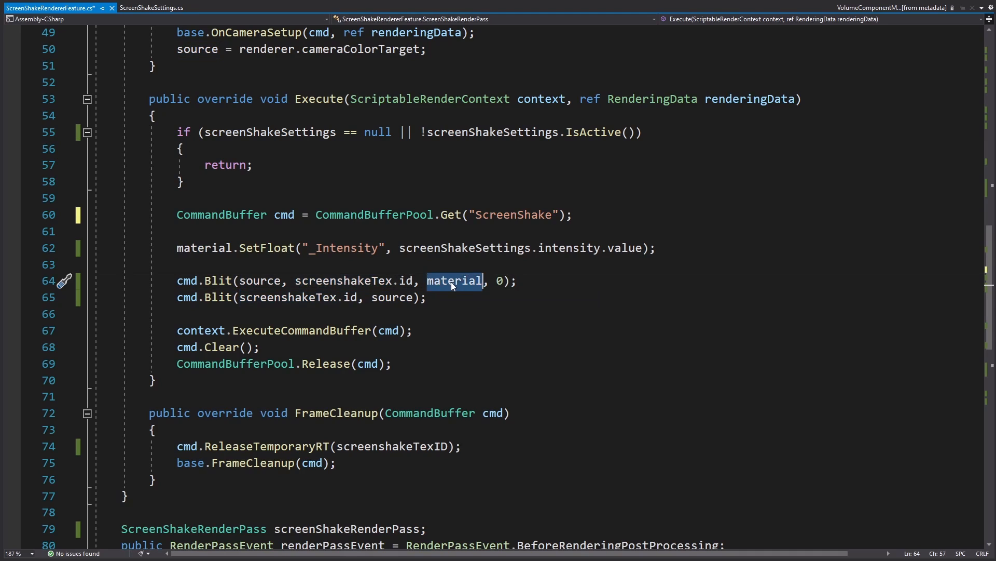
double_click(499, 282)
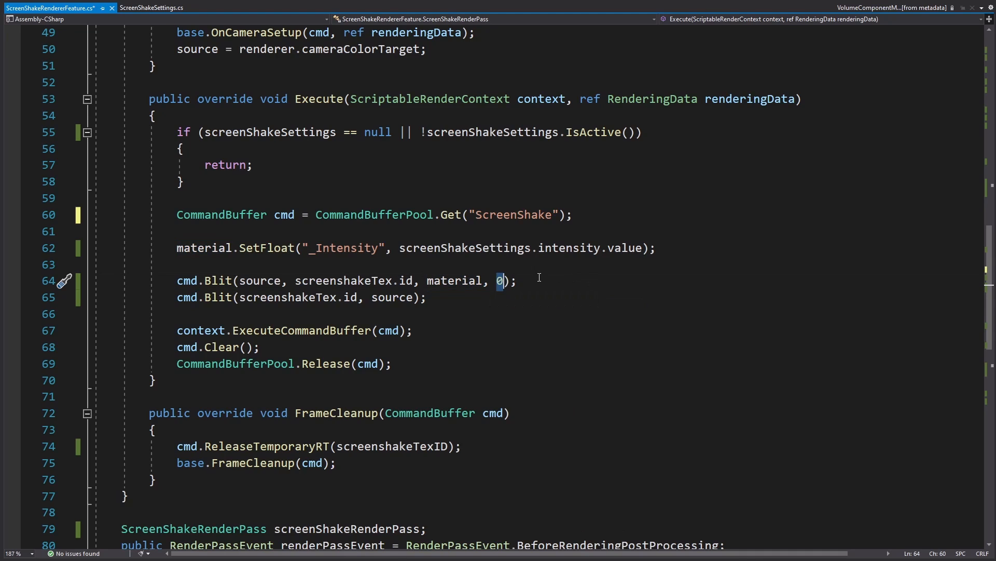
double_click(266, 299)
click(380, 299)
double_click(382, 300)
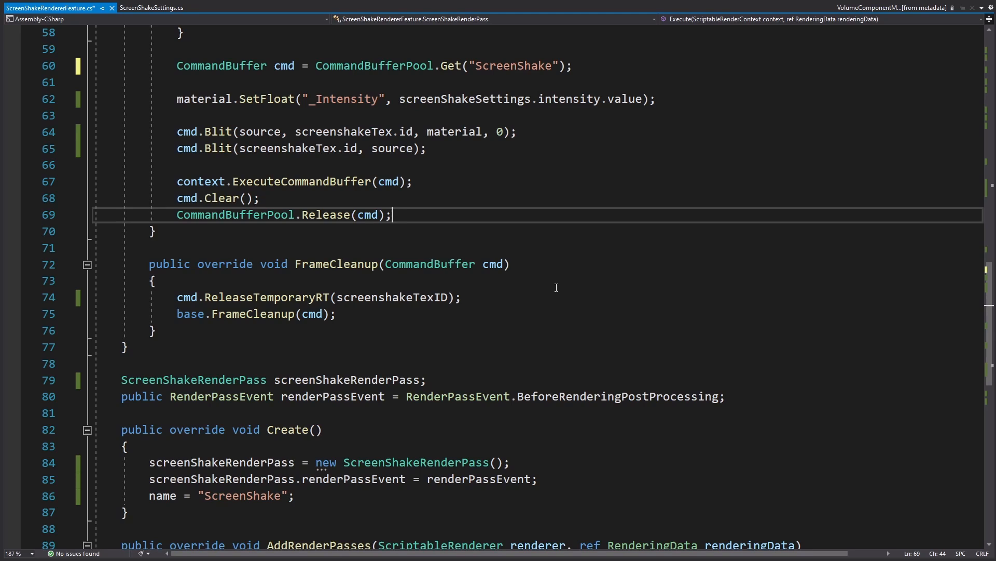
- Save the renderer feature script, switch to Unity, and add the Screen Shake Renderer Feature to the URP-HighFidelity-Renderer asset
key(ctrl+s)
key(alt+Tab)
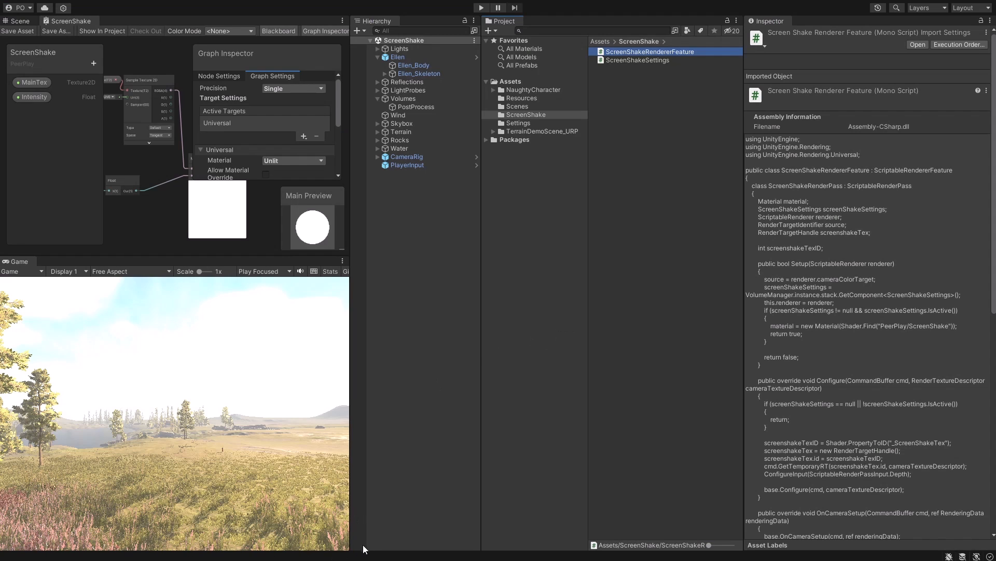
click(520, 124)
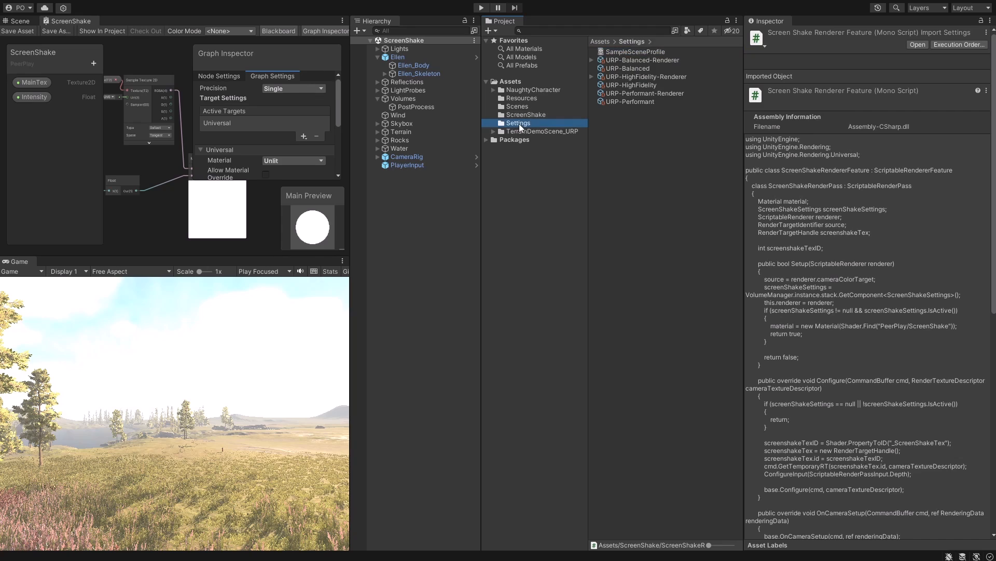
click(638, 77)
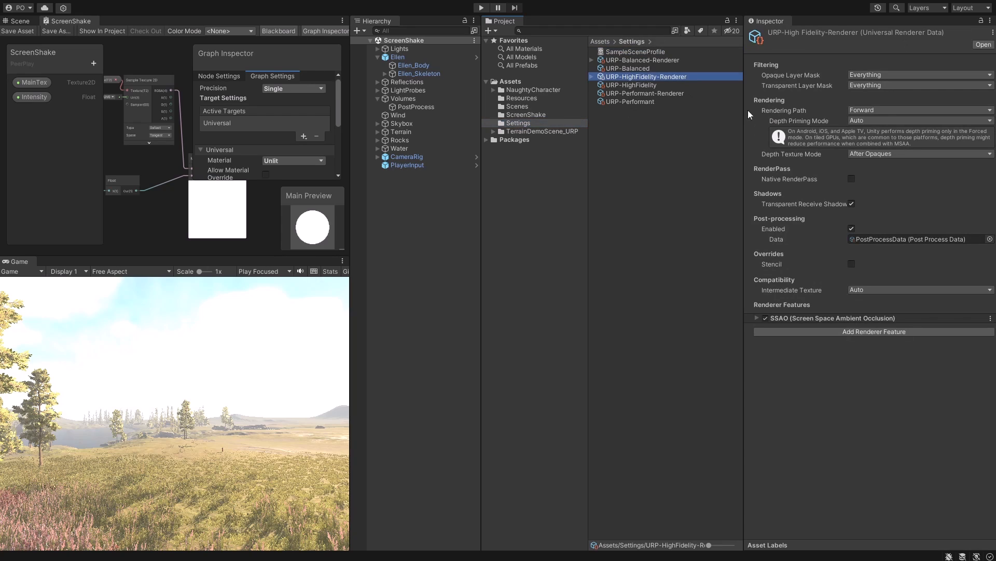
click(901, 332)
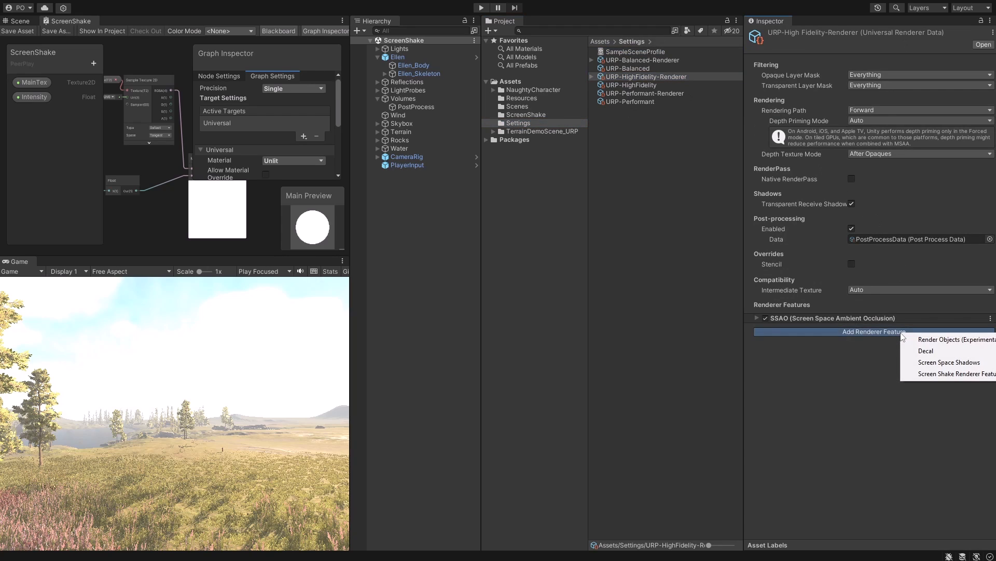
click(952, 374)
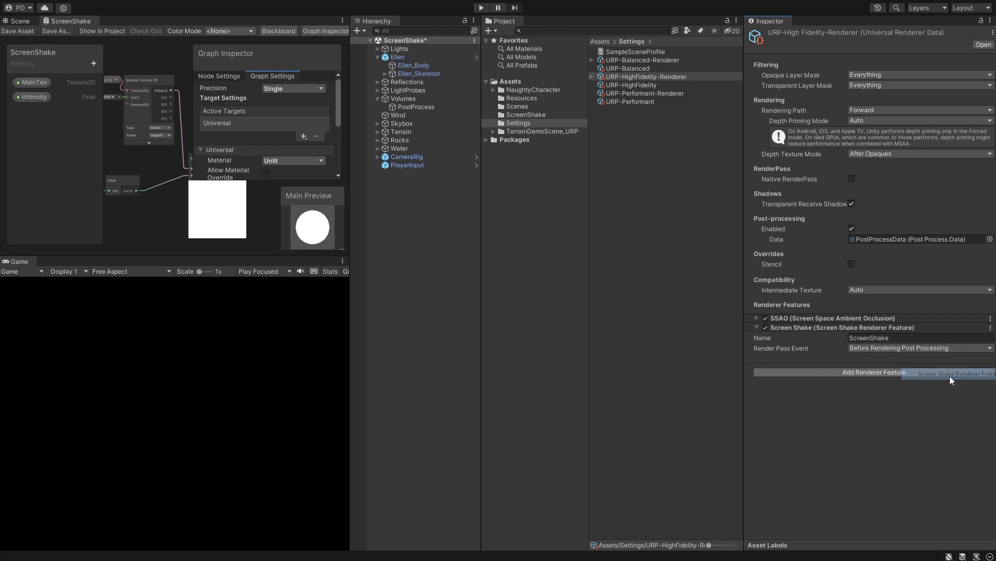
- Add the ScreenShake override to the PostProcess volume and raise its Intensity to about 0.976
click(408, 107)
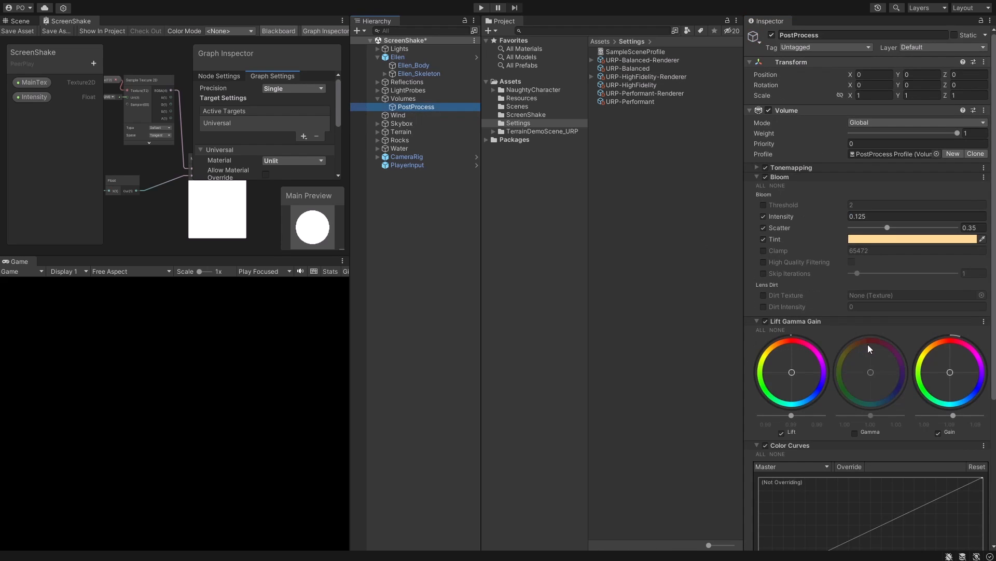
scroll(870, 348, down, 5)
click(859, 517)
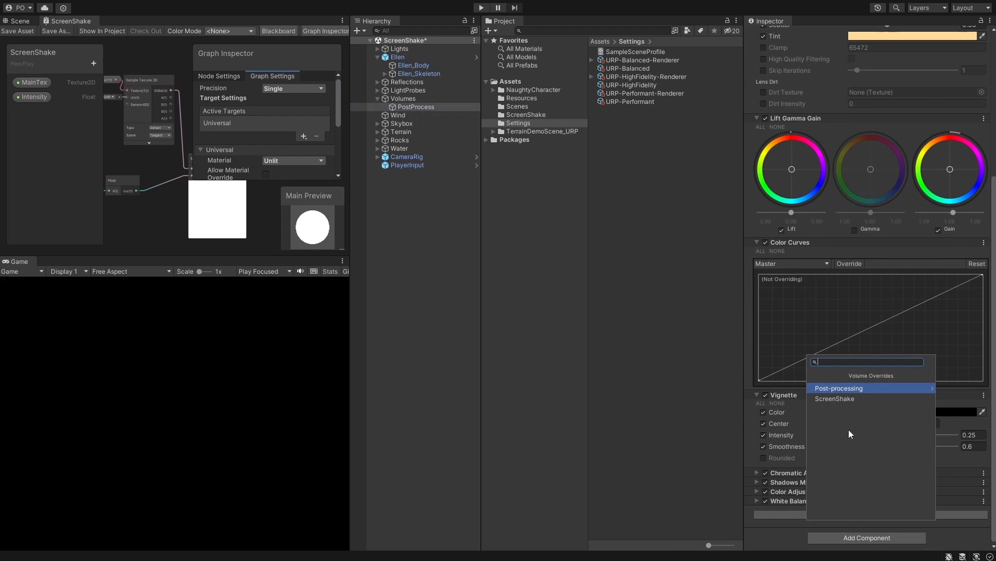
click(842, 399)
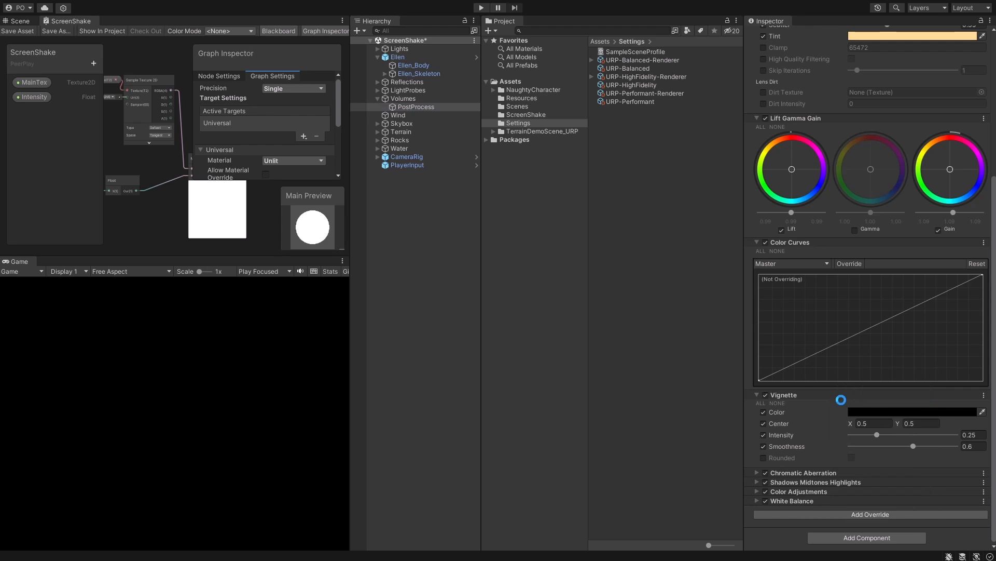
drag(851, 527, 954, 527)
- Save the scene and the project
click(10, 1)
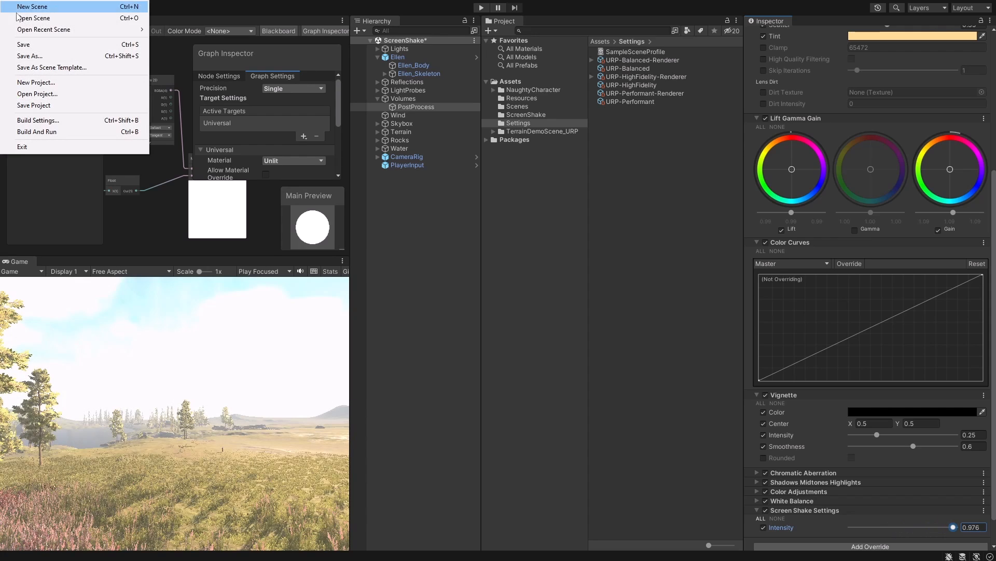
click(25, 44)
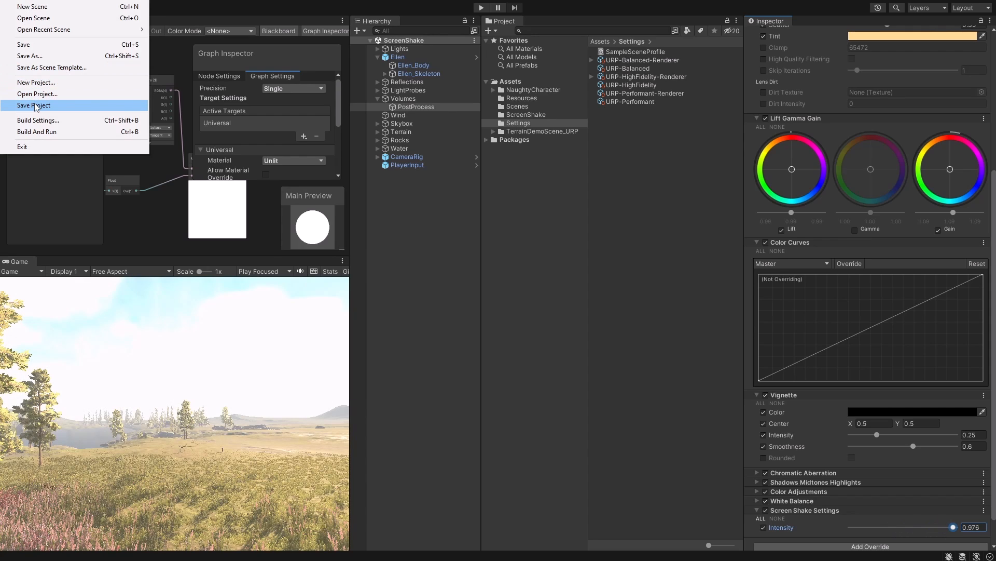
click(37, 107)
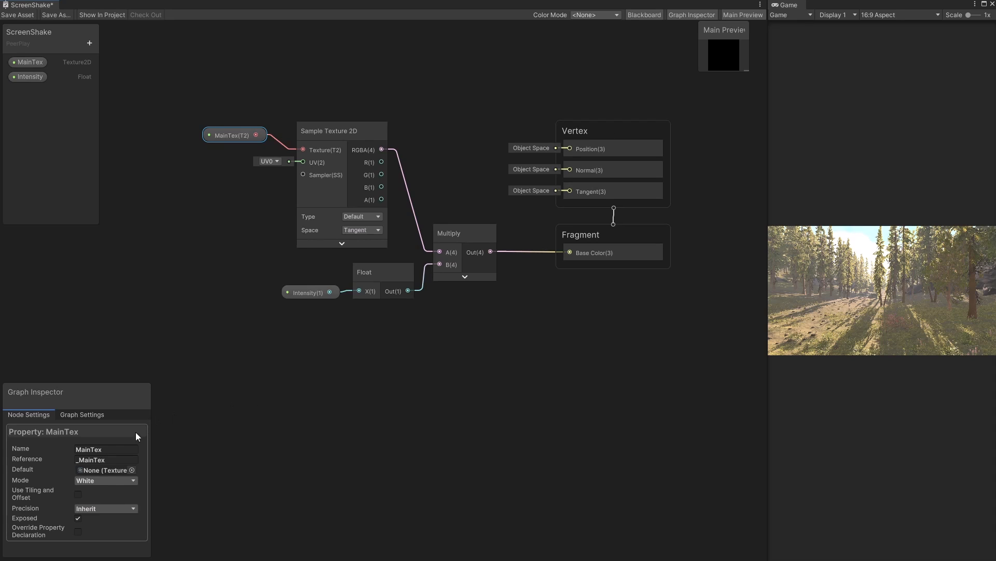
- Rename the MainTex property in the ScreenShake graph as MainTex2 and save the asset
click(119, 450)
text(2)
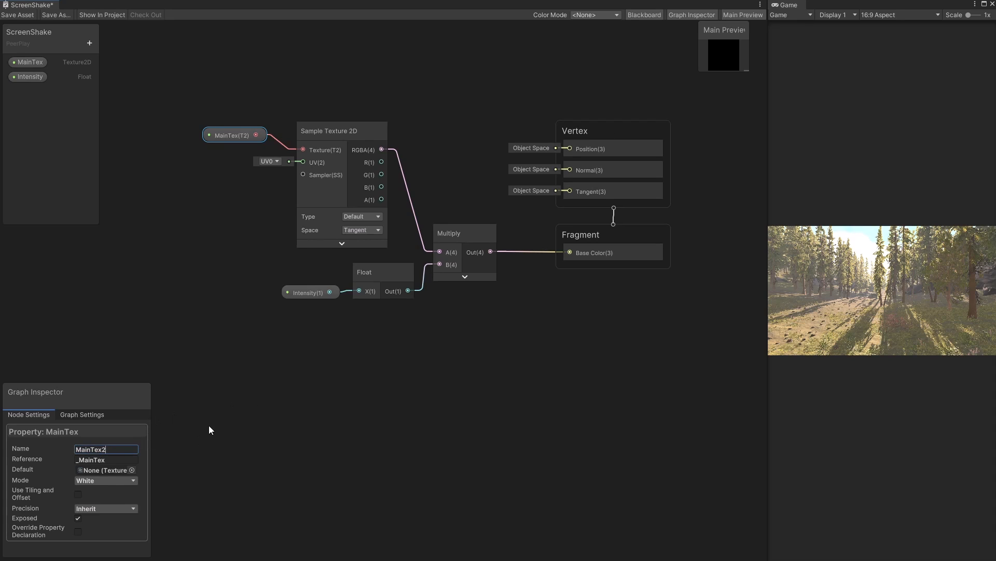
click(15, 15)
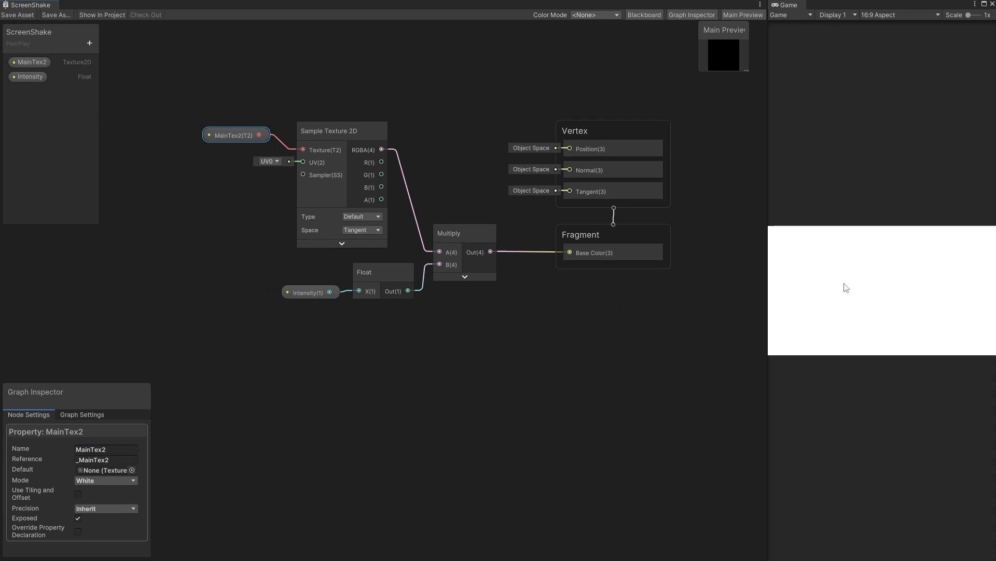
- Restore the texture property's name to MainTex and save the shader graph asset
click(117, 450)
click(116, 450)
key(BackSpace)
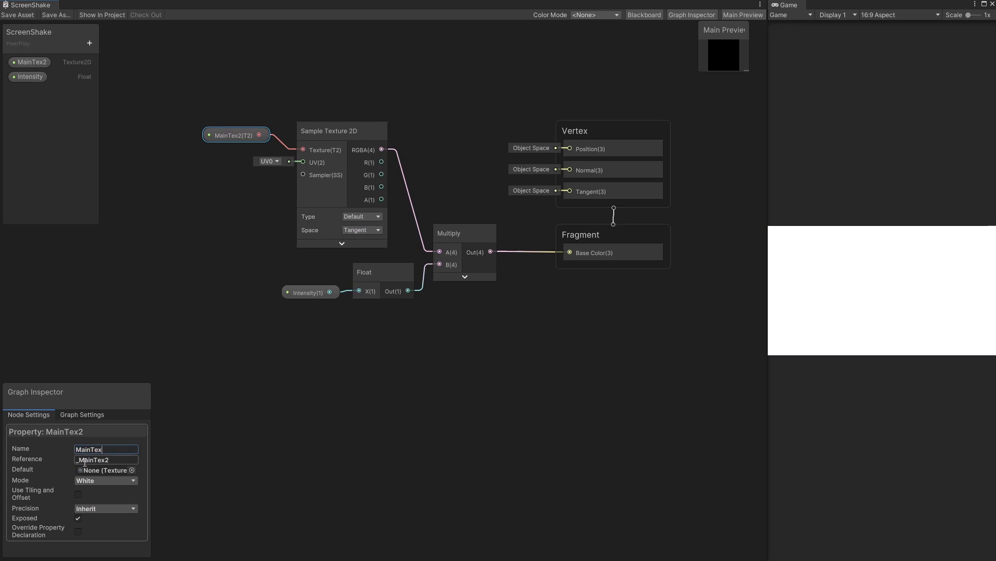
click(18, 14)
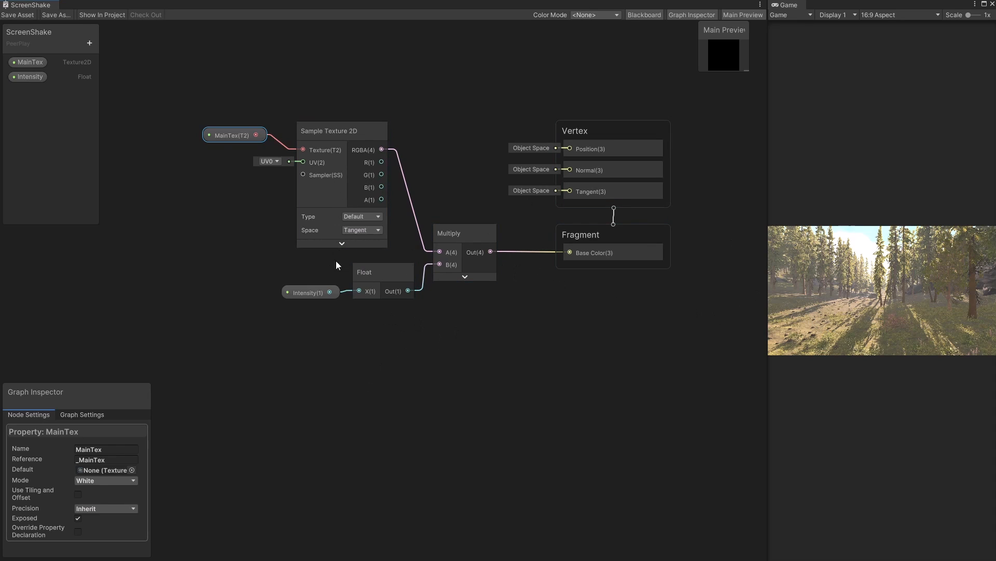
- Add a Screen Position node to the graph and place it below the MainTex node, beside Sample Texture 2D
click(187, 236)
key(space)
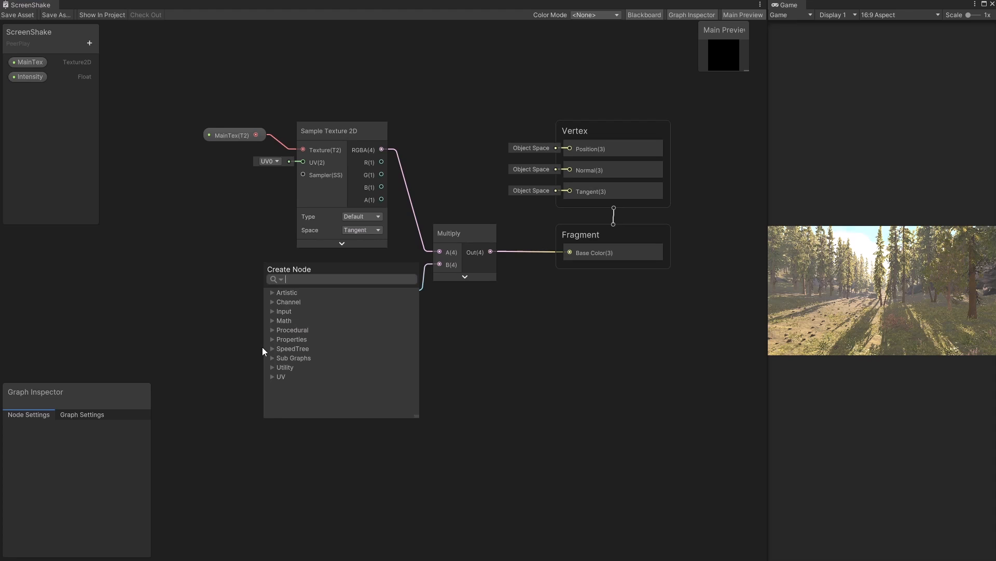
text(scr)
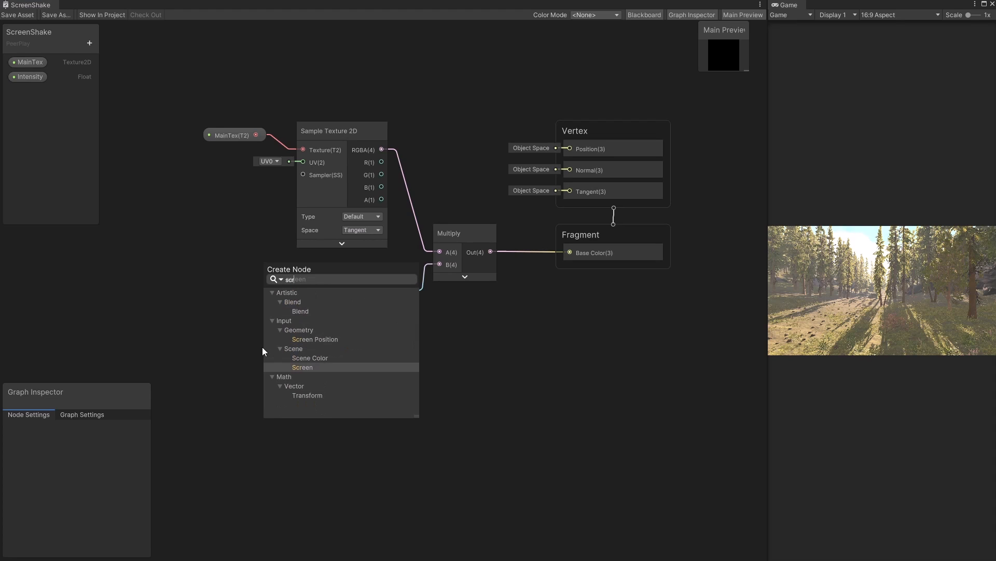
text(een)
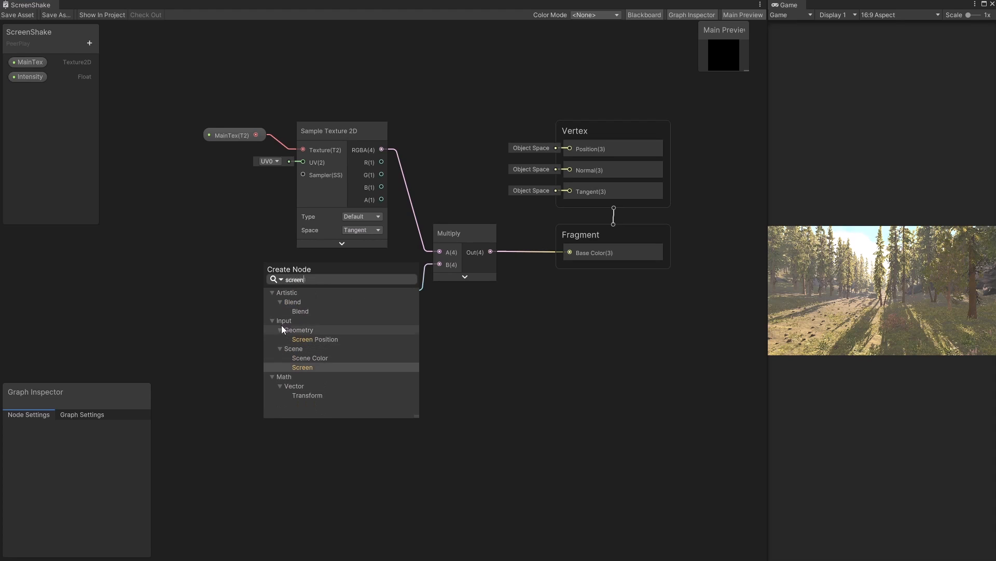
click(309, 341)
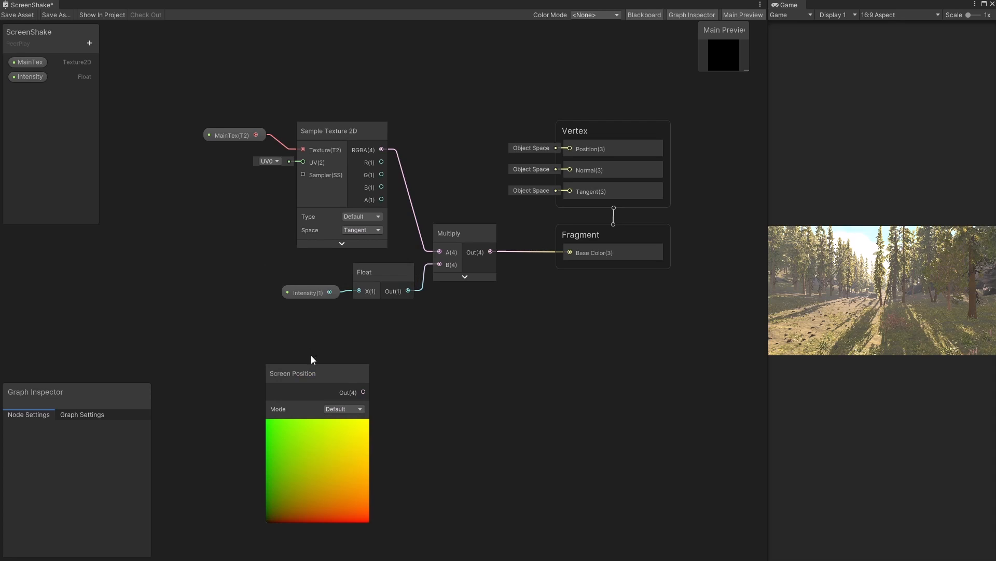
drag(349, 393, 213, 219)
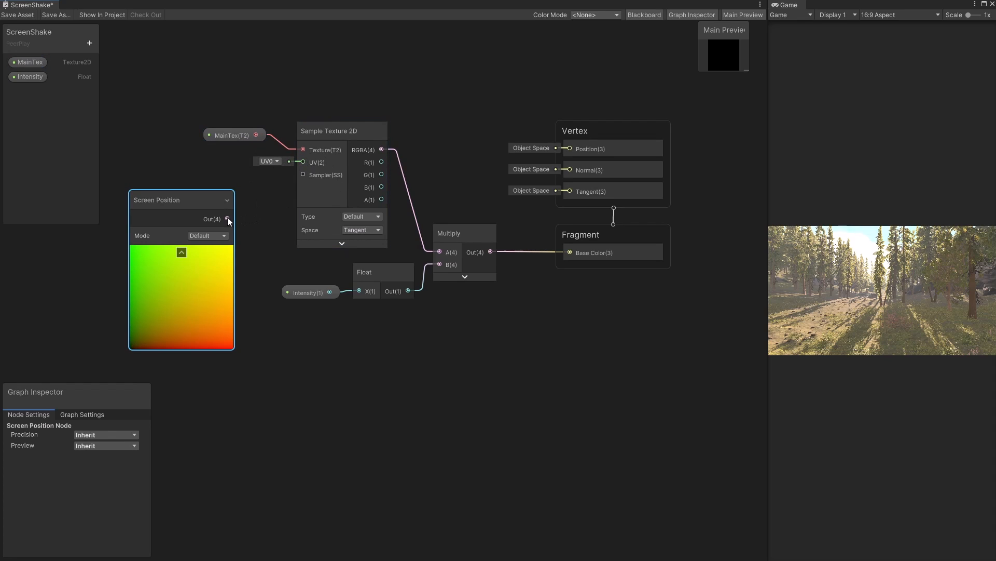
- Connect the Screen Position output to the UV input of Sample Texture 2D and save the asset
drag(228, 219, 228, 219)
drag(261, 190, 304, 163)
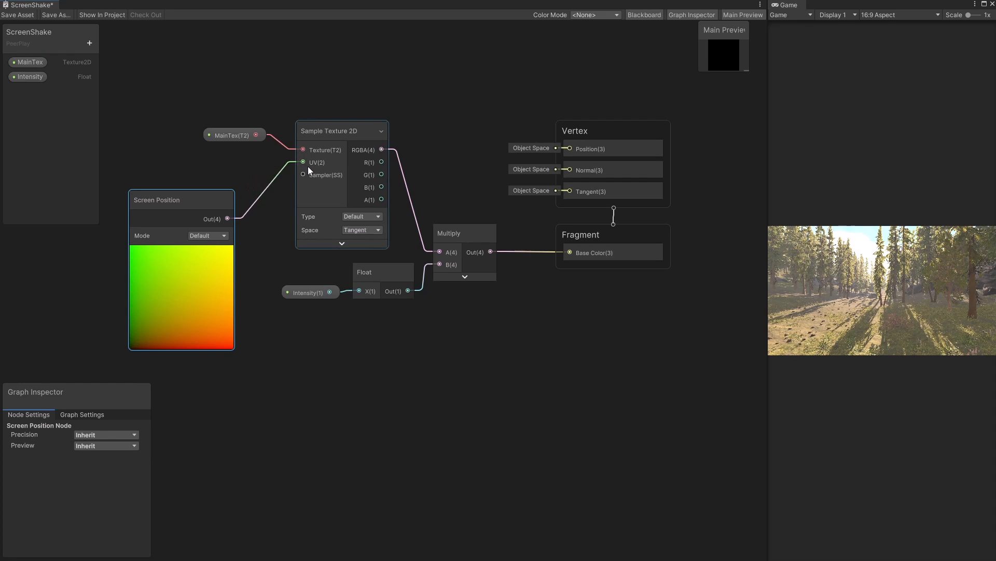
click(19, 15)
- Move the Screen Position node farther from Sample Texture 2D, create an Add node and connect Screen Position to its A input
middle_drag(232, 174, 373, 180)
drag(352, 207, 224, 198)
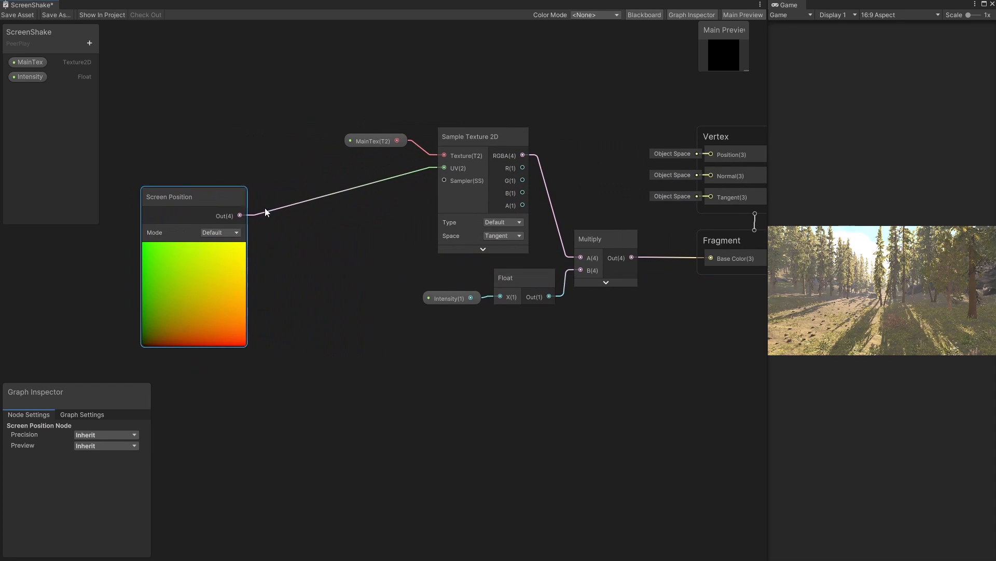
click(319, 234)
key(space)
text(add)
key(Return)
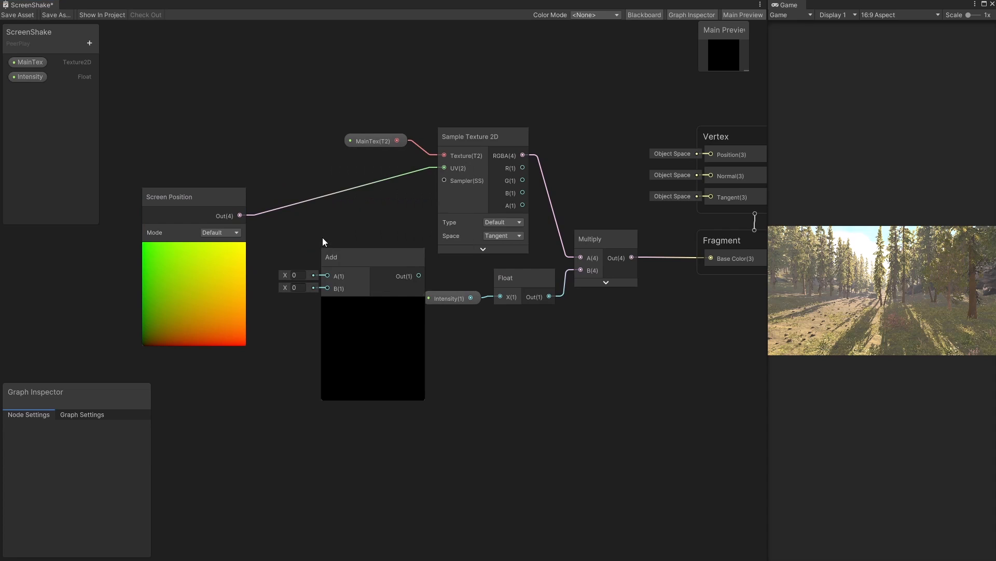
drag(341, 256, 322, 225)
drag(240, 214, 410, 316)
- Set the Add node's B input to X 0.1 and Y 0.1, and position the node between Screen Position and Sample Texture 2D
click(284, 347)
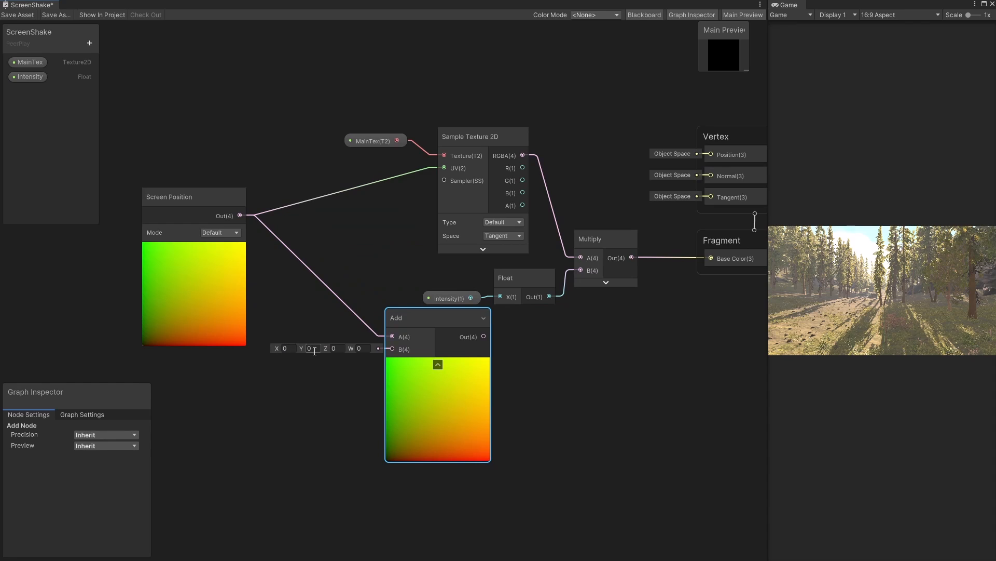
double_click(291, 347)
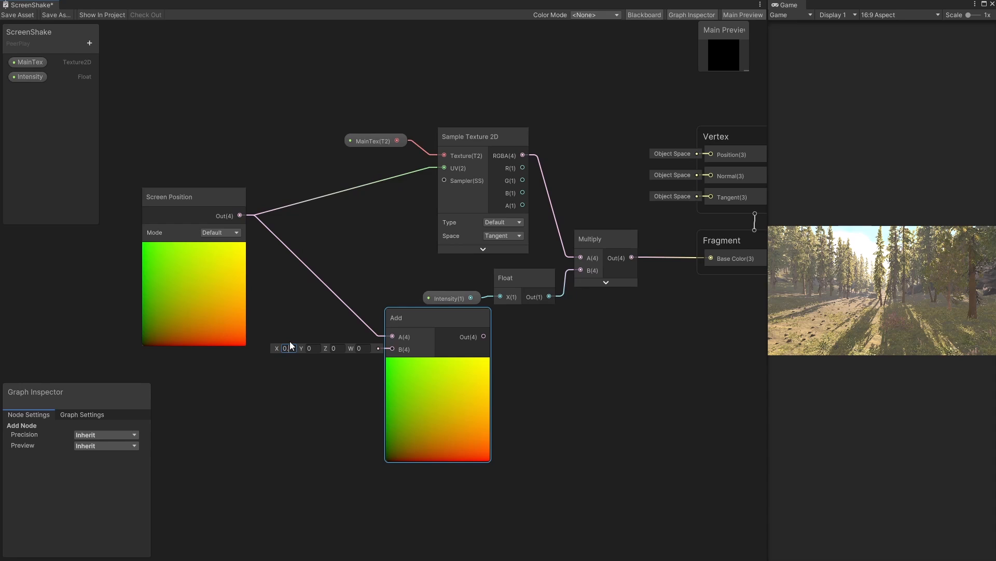
text(0.1)
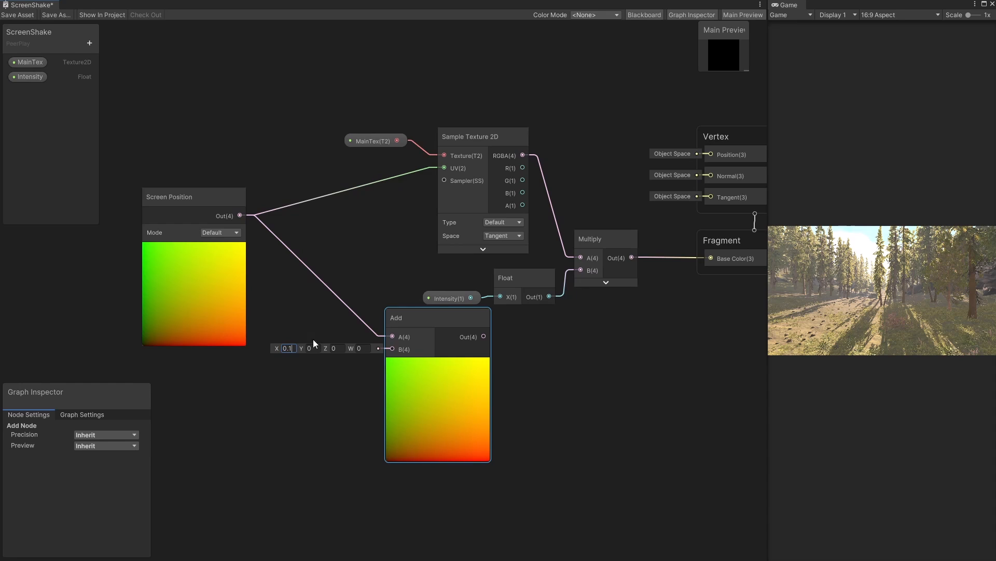
drag(388, 324, 359, 307)
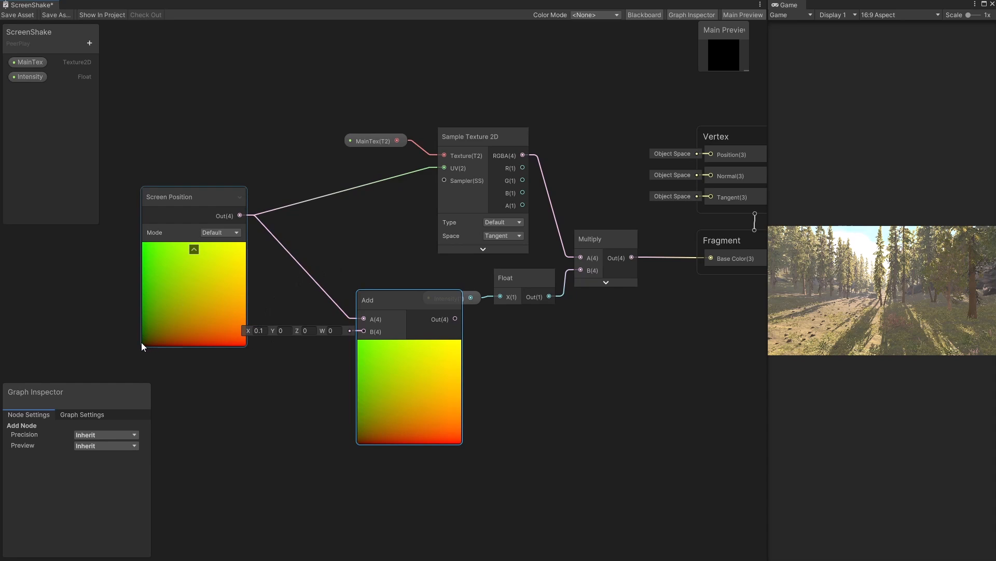
drag(385, 300, 329, 271)
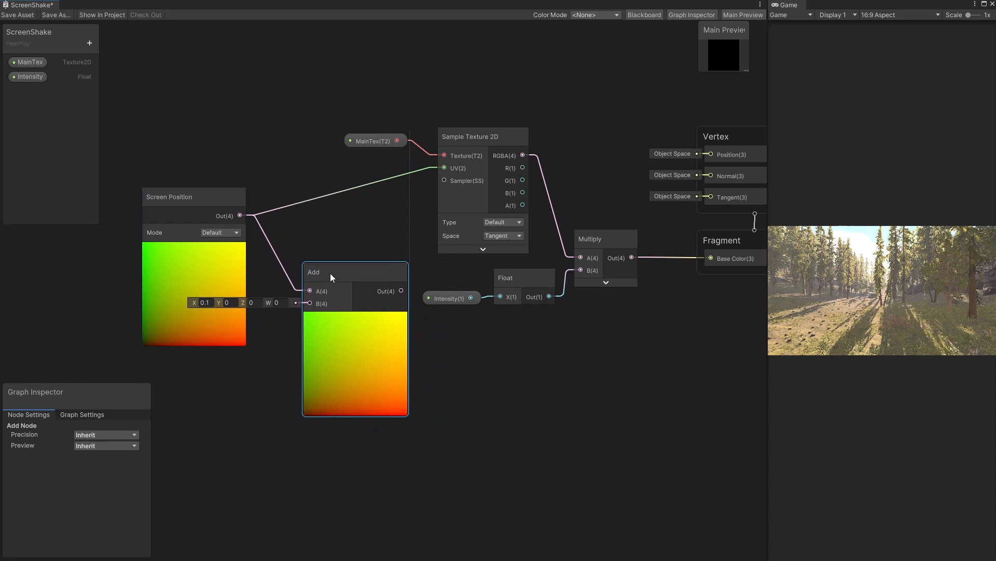
click(228, 303)
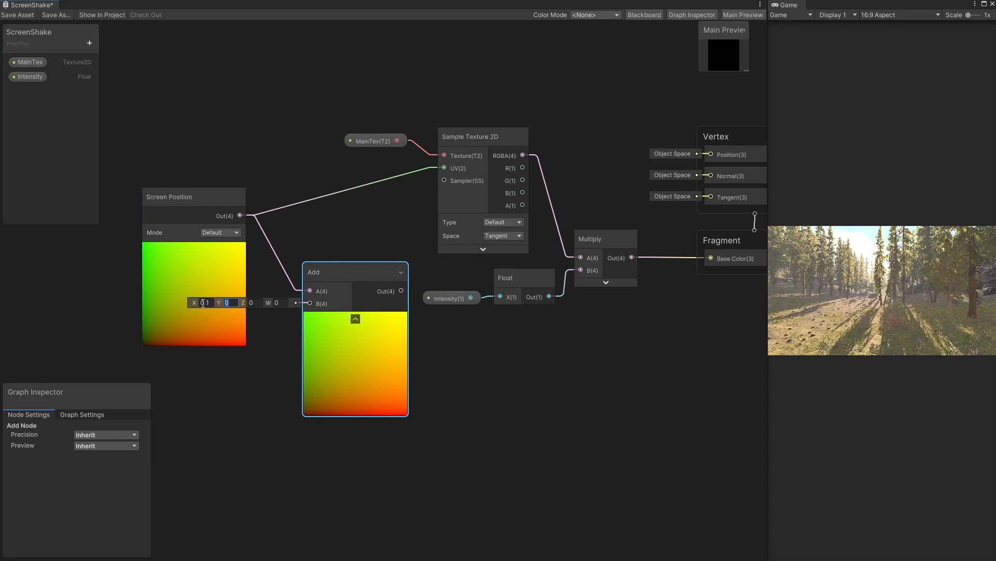
text(0.1)
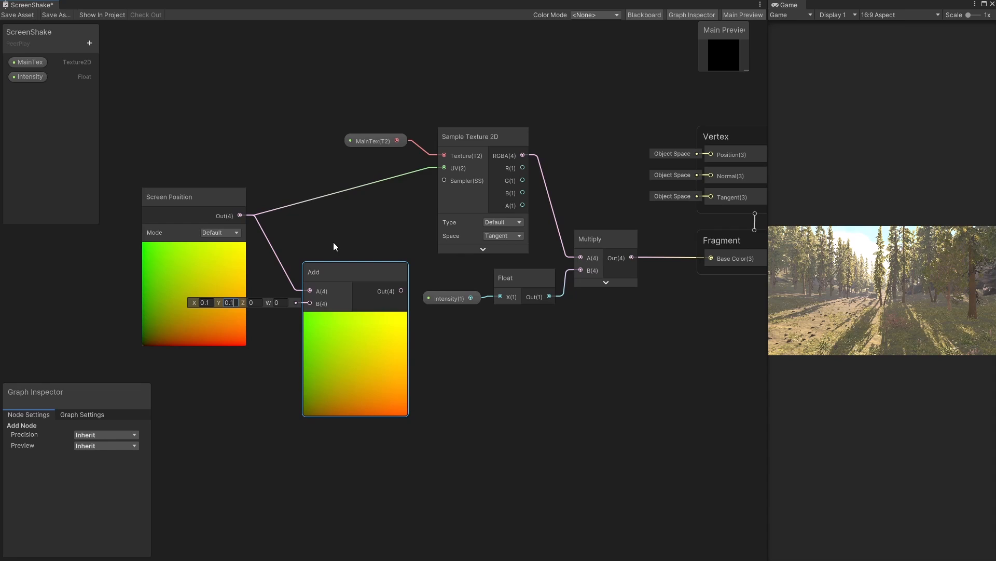
- Connect the Add output to Sample Texture 2D's UV input, save the asset, and widen the Game view
drag(401, 290, 445, 166)
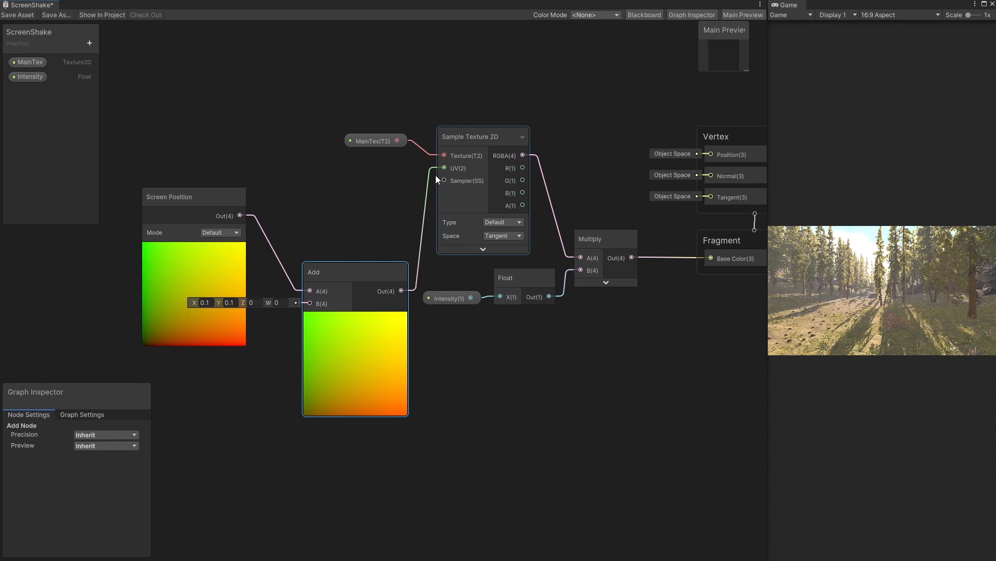
click(332, 223)
click(26, 16)
drag(767, 315, 498, 315)
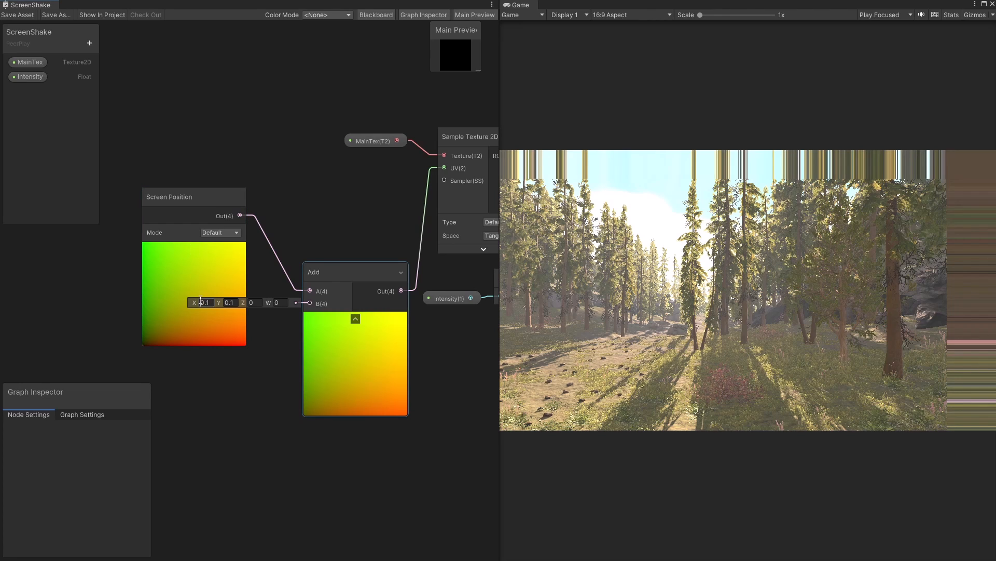
- Change the X component of the Add node's B input to -0.1 and save the shader graph asset
text(-)
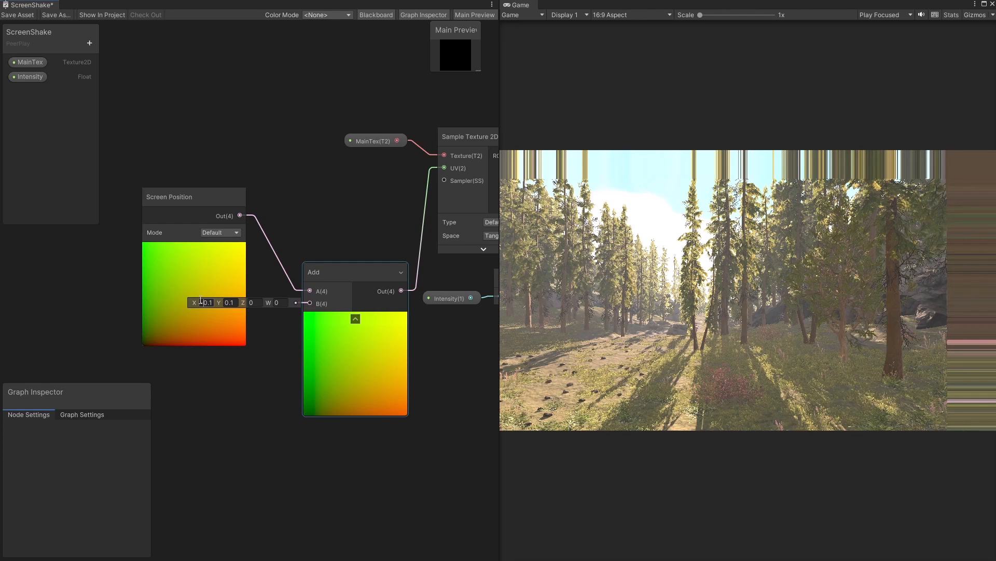
click(18, 15)
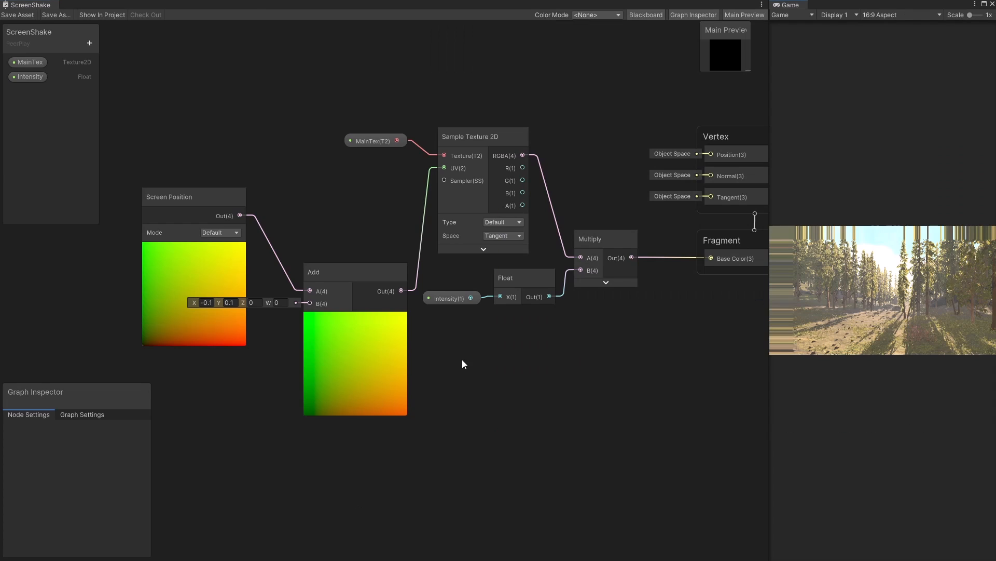
- Move the MainTex and Sample Texture 2D nodes higher and delete the Float and Multiply nodes
middle_drag(462, 359, 428, 371)
click(425, 154)
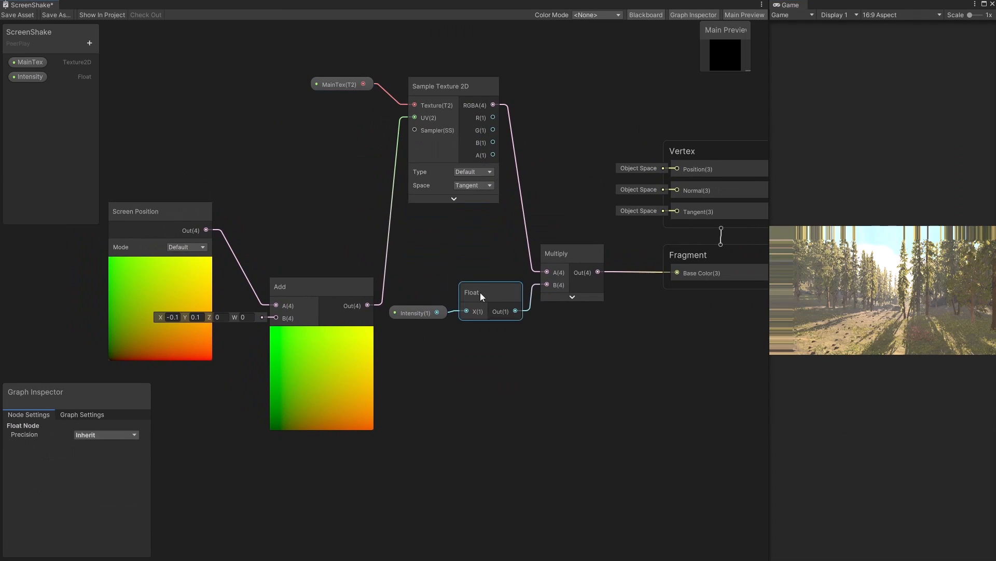
click(500, 291)
key(Delete)
click(572, 251)
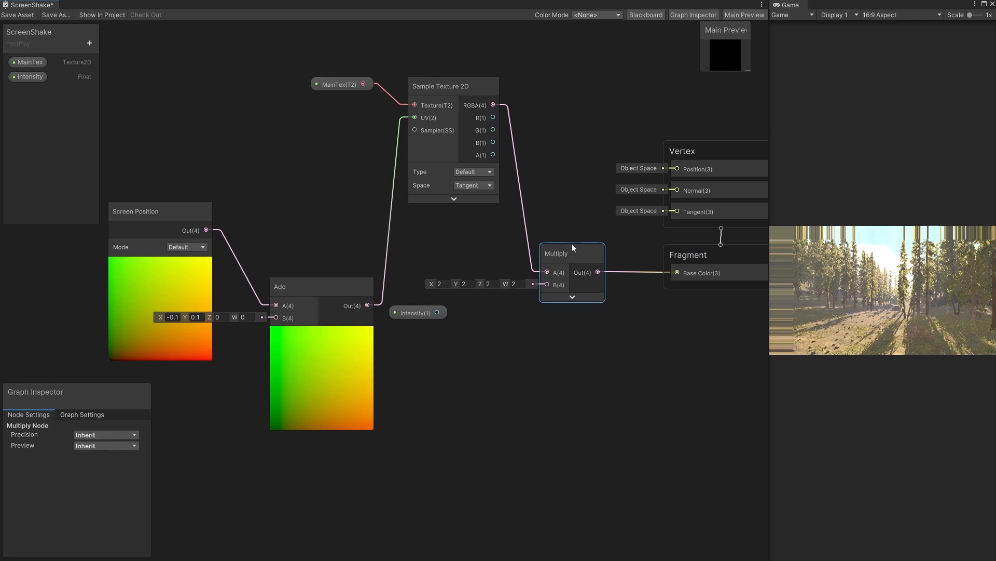
key(Delete)
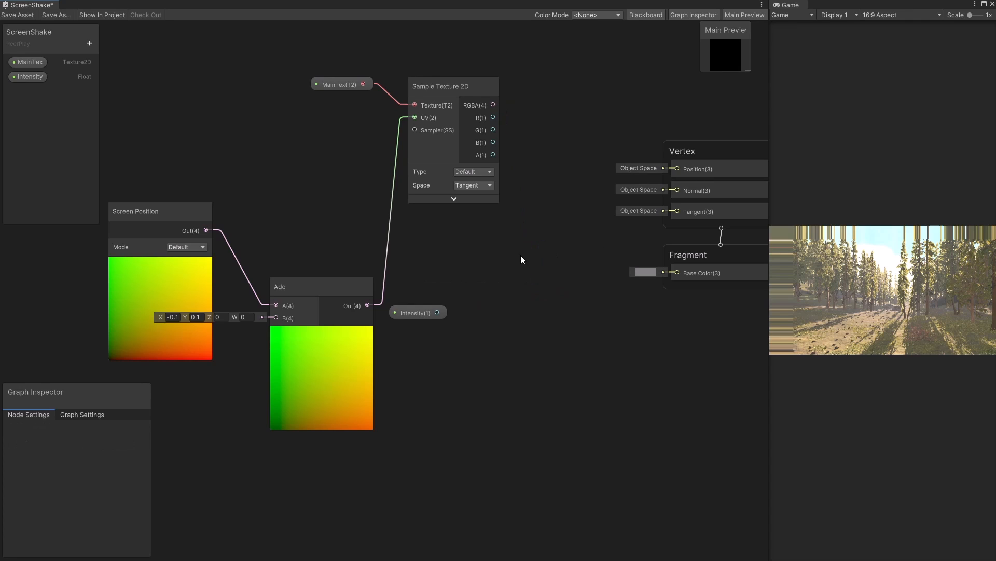
- Create a Lerp node before the Fragment block and connect Sample Texture 2D's RGBA output to its A input
key(space)
text(lerp)
key(Return)
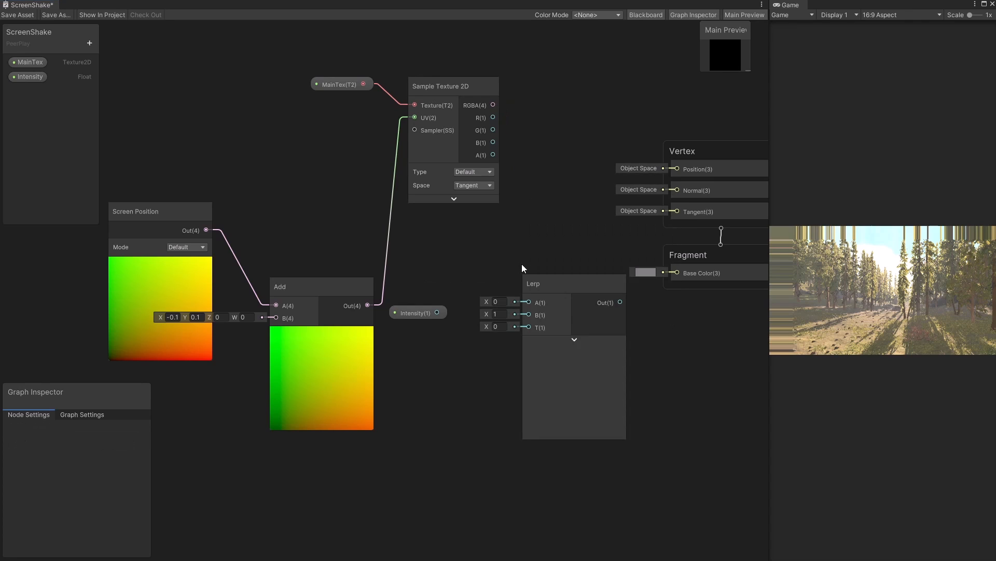
drag(495, 104, 516, 258)
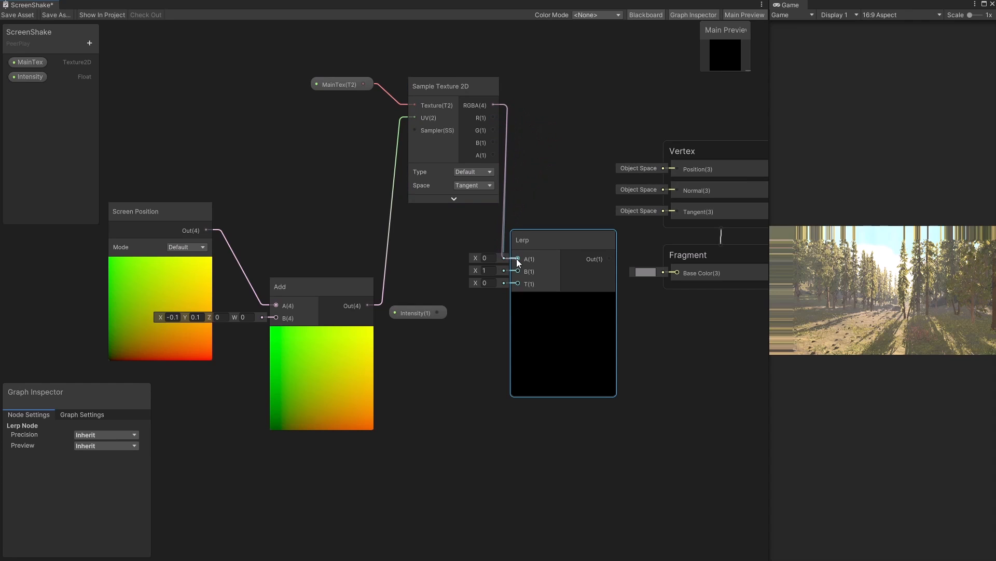
- Remove the connection between the Add output and Sample Texture 2D's UV input
middle_drag(395, 188, 465, 176)
click(465, 176)
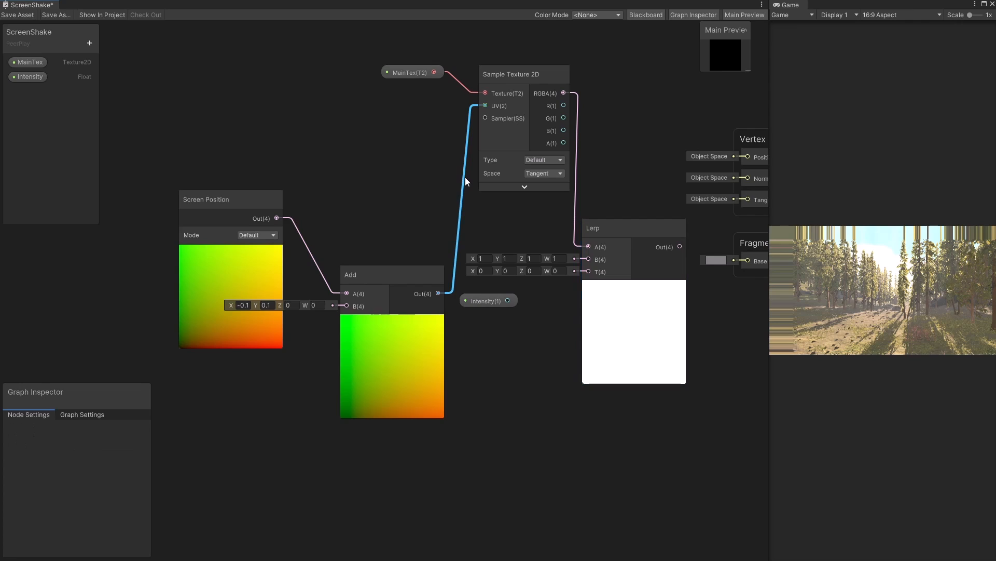
key(Delete)
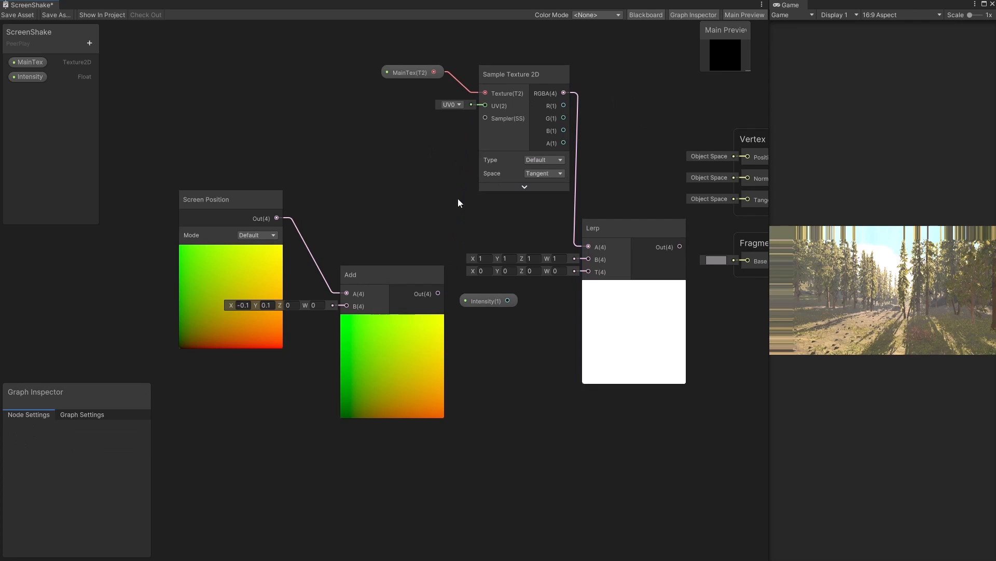
- Create a second Sample Texture 2D node, feeding its Texture input from a duplicated MainTex and its UV input from Add
middle_drag(329, 205, 402, 206)
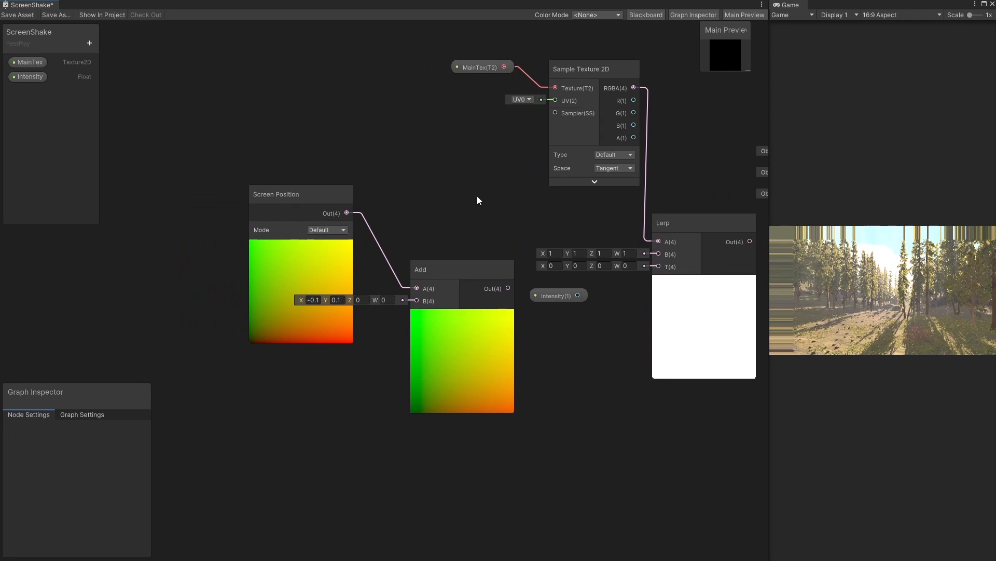
key(space)
text(sam)
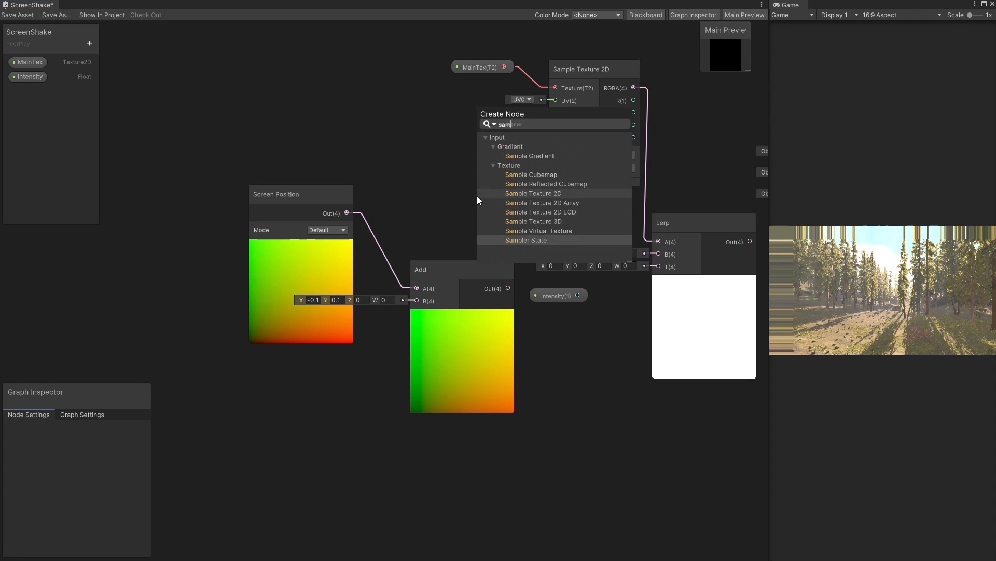
click(513, 194)
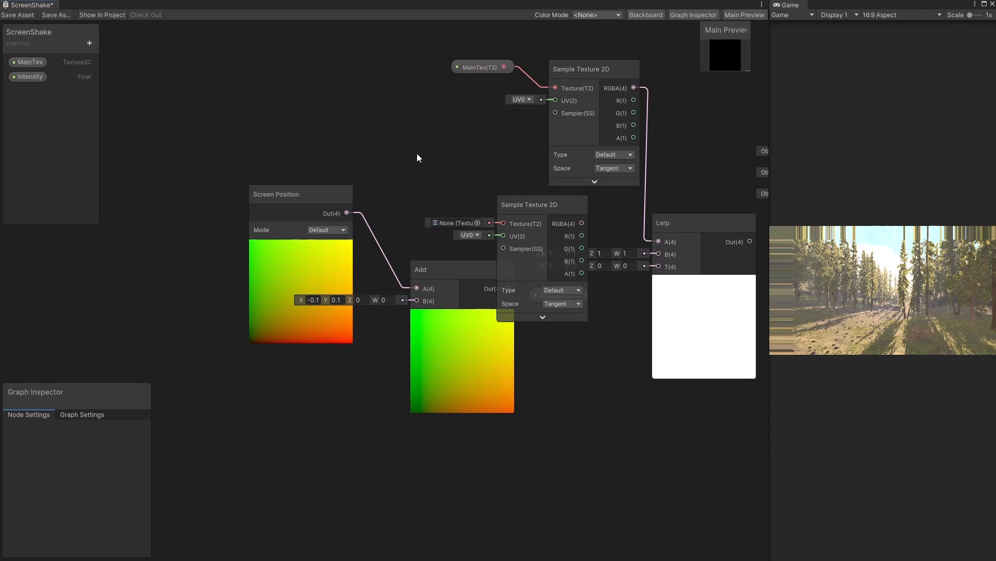
key(ctrl+d)
drag(440, 175, 430, 197)
drag(463, 194, 505, 223)
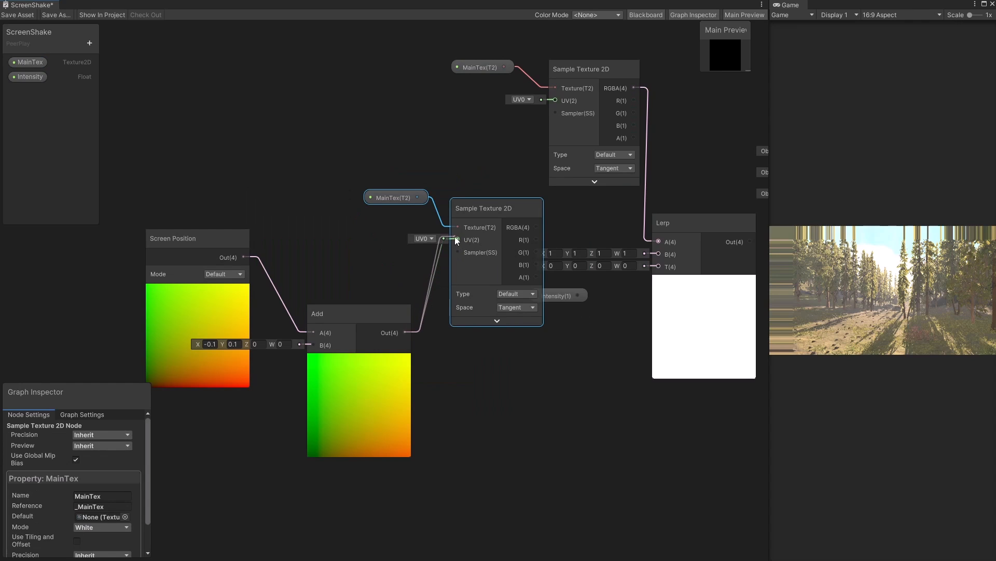
- Connect the second Sample Texture 2D's RGBA to Lerp's B, Intensity to T, and the Lerp output to Base Color
drag(535, 228, 658, 254)
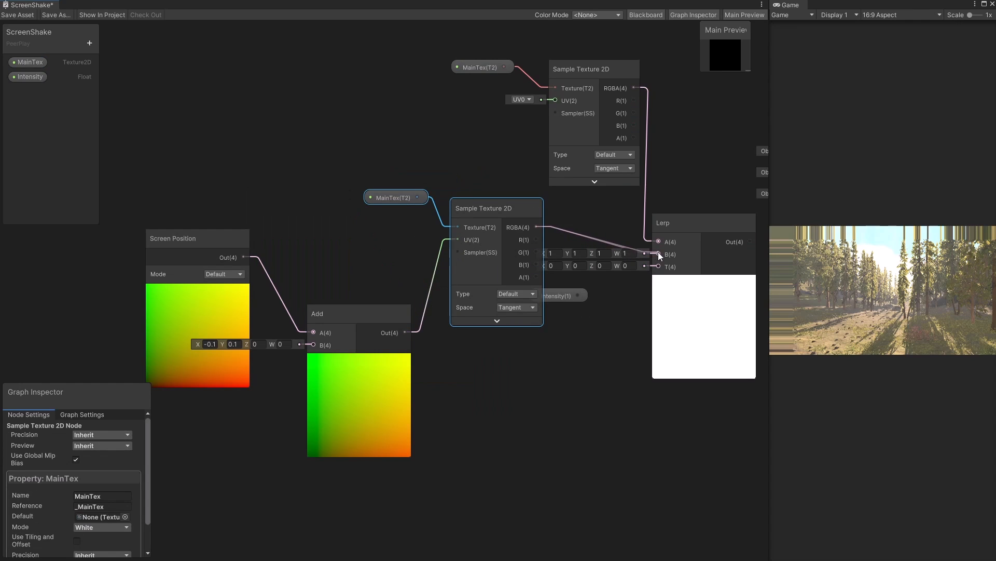
click(578, 296)
drag(578, 295, 657, 268)
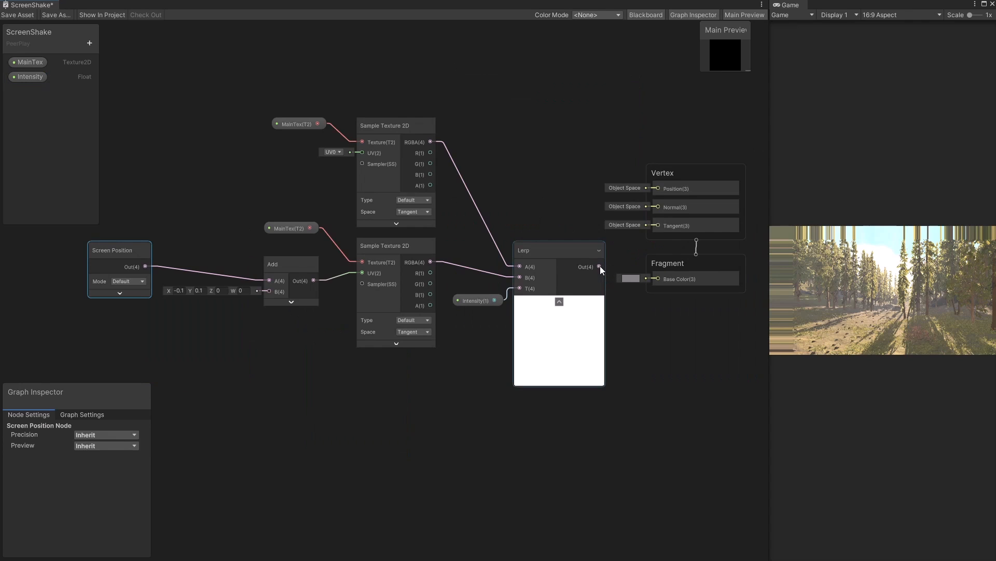
drag(600, 266, 658, 279)
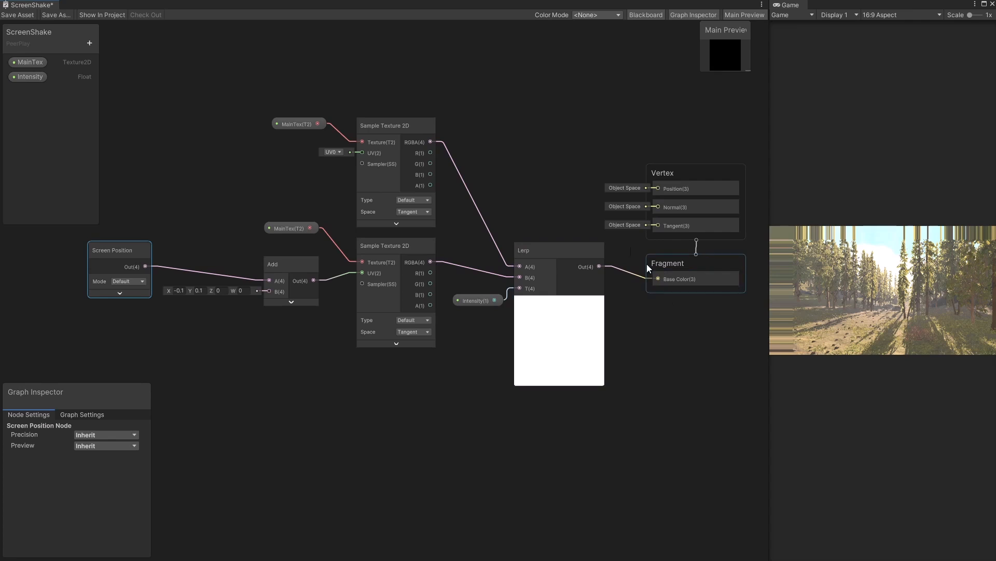
- Save the shader graph asset and set the Screen Shake Settings Intensity to 1
click(17, 14)
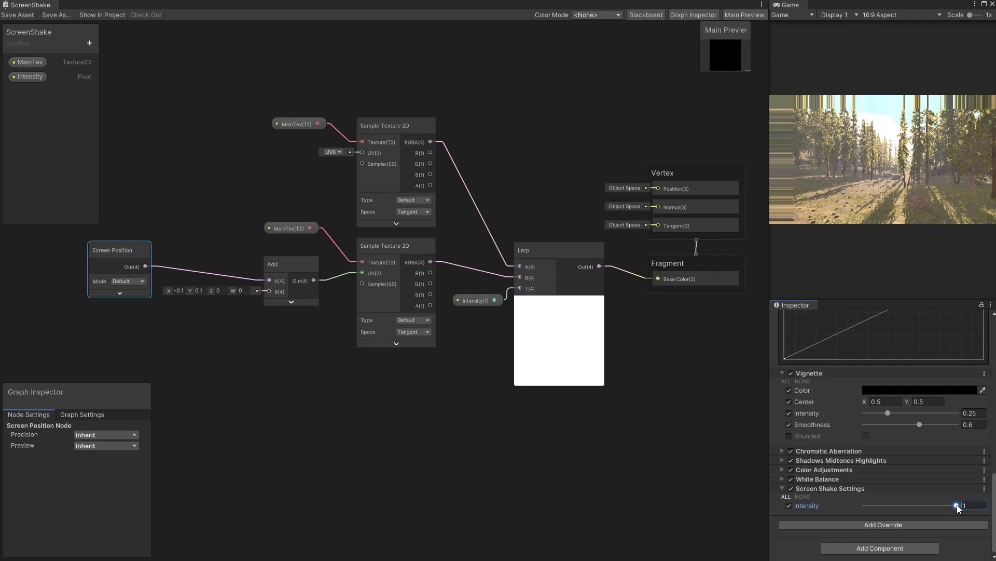
mouse_move(958, 508)
mouse_down()
mouse_move(845, 505)
mouse_move(958, 509)
mouse_up()
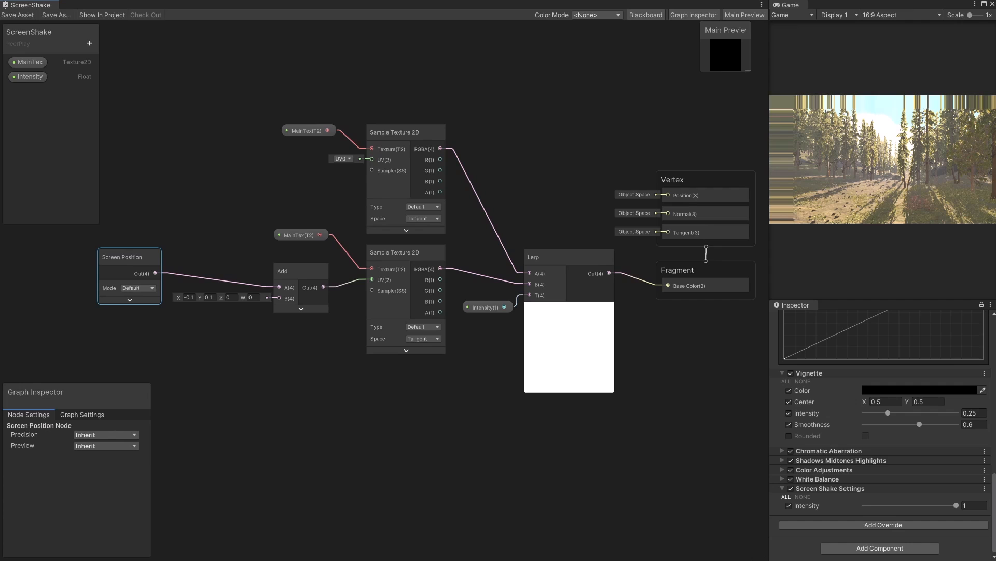
- Create a Random Range node below Screen Position and set its Min to -1
middle_drag(204, 366, 492, 351)
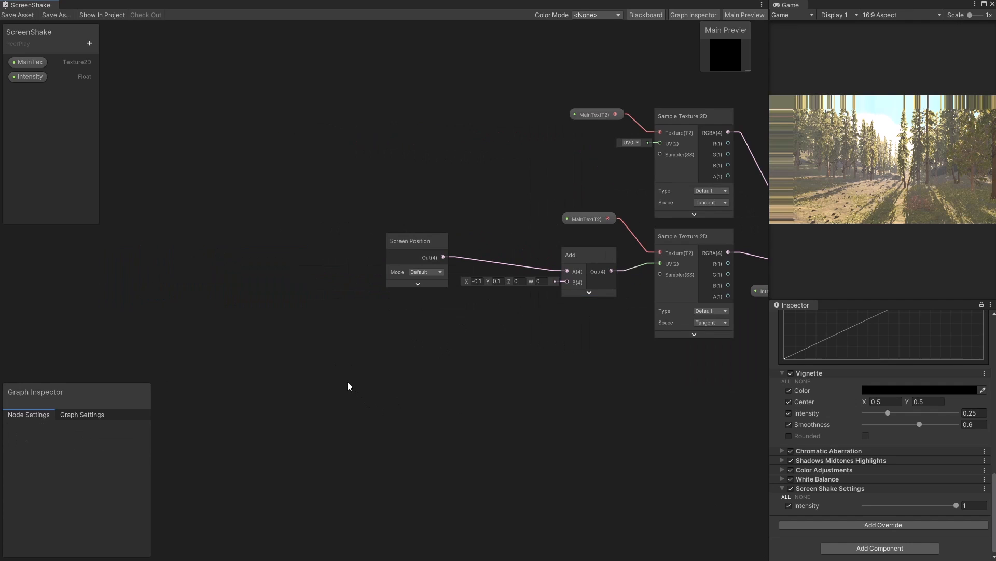
key(space)
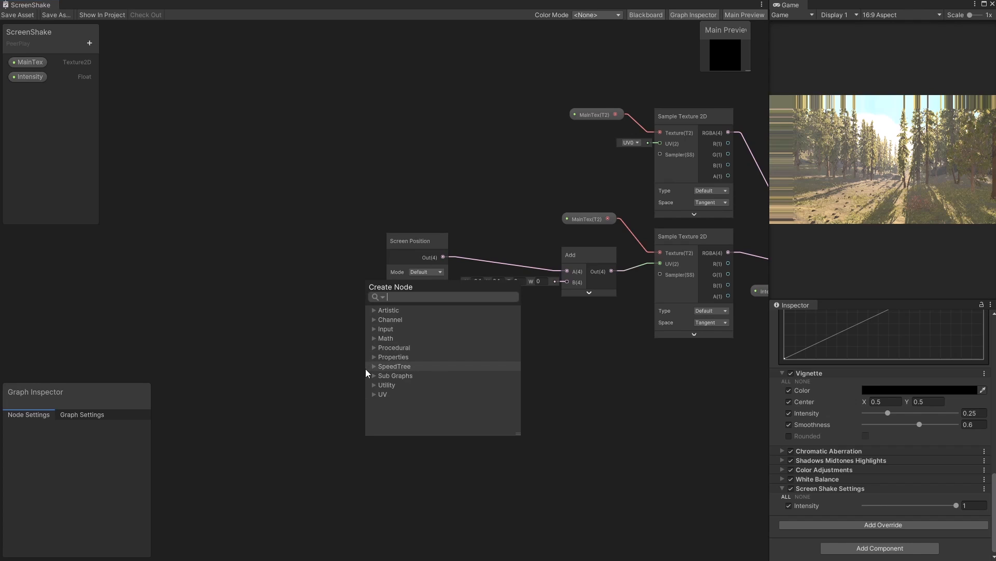
text(r)
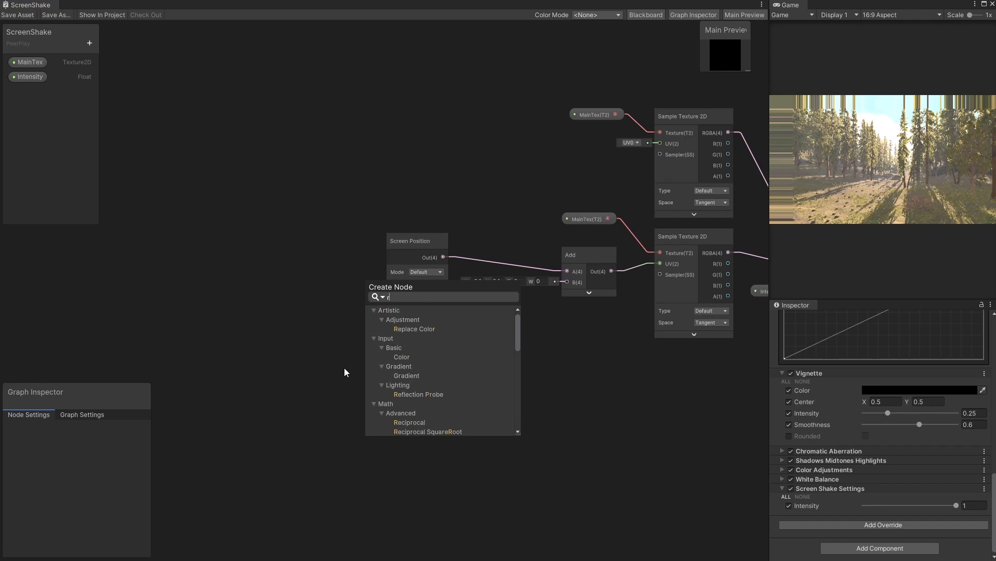
text(andom)
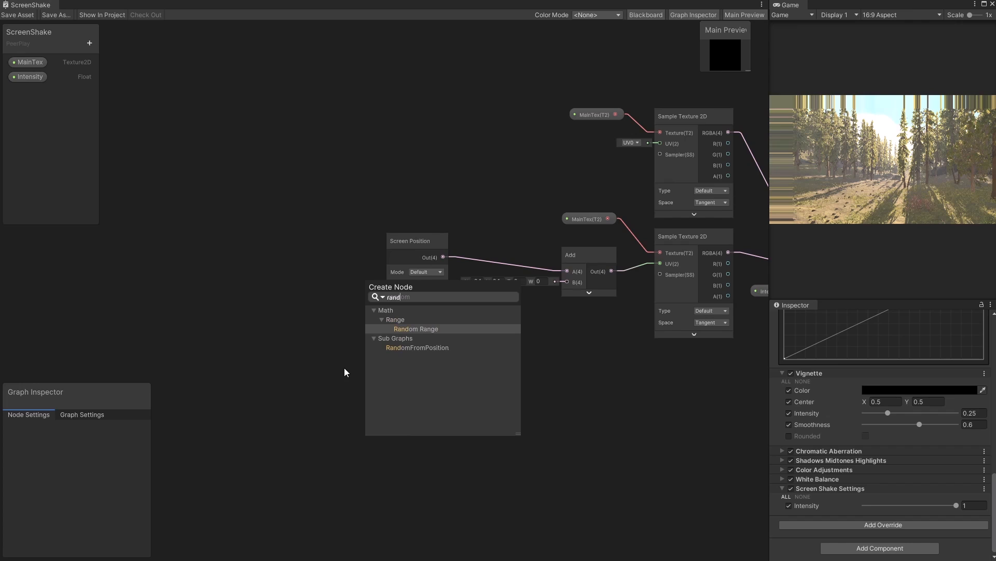
click(411, 330)
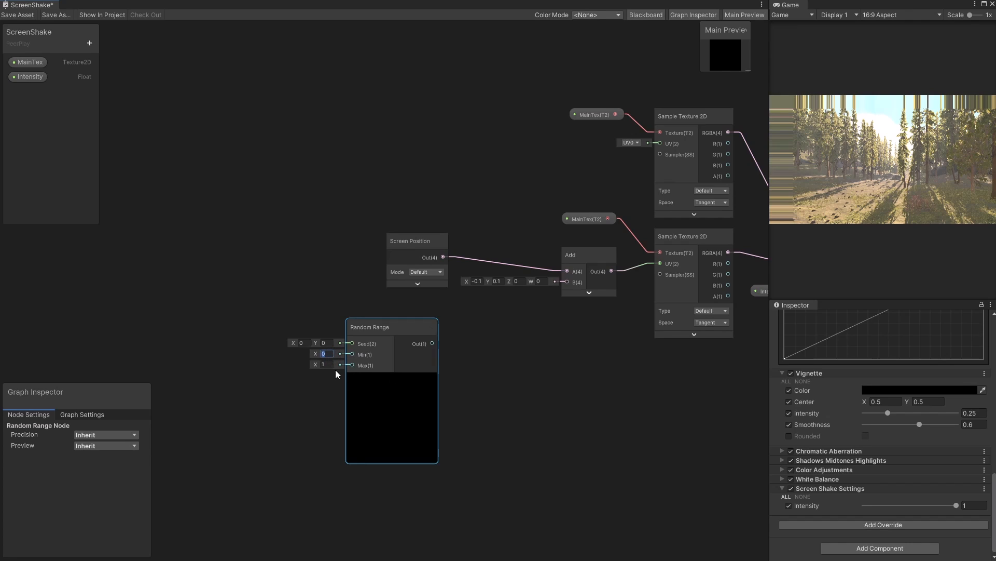
double_click(330, 353)
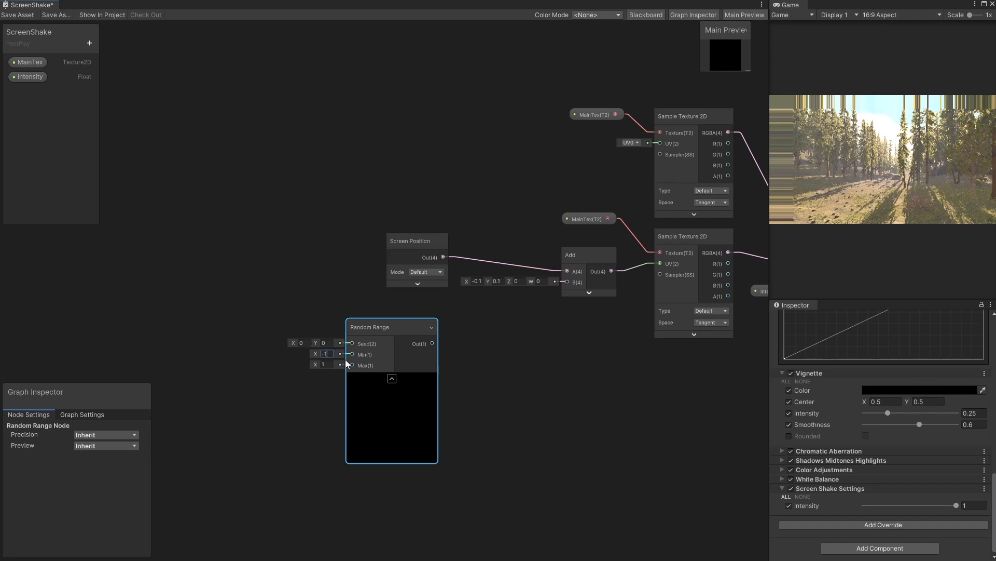
click(329, 364)
click(325, 389)
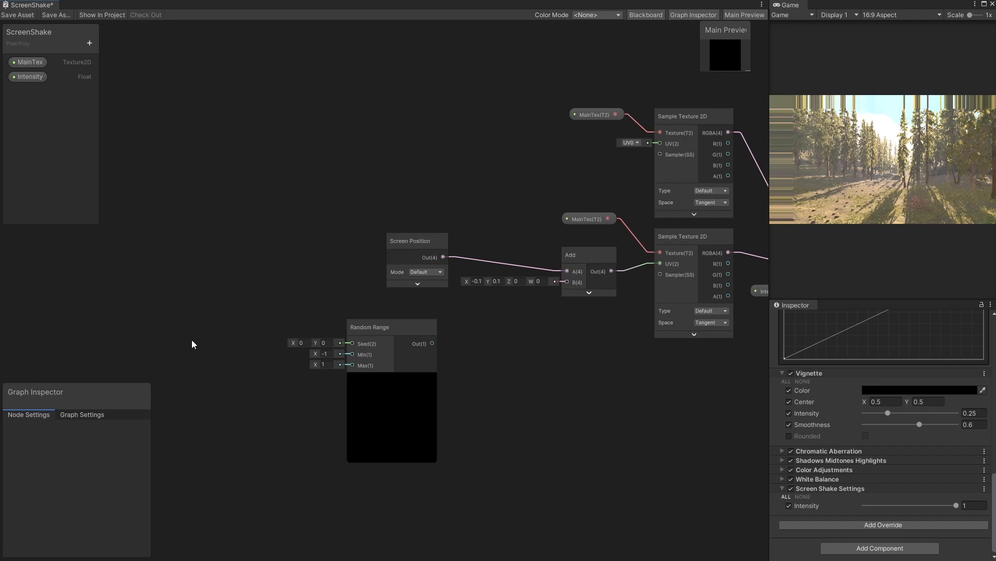
- Create a Time node and place it ahead of the Random Range node, leaving space between them
key(space)
text(time)
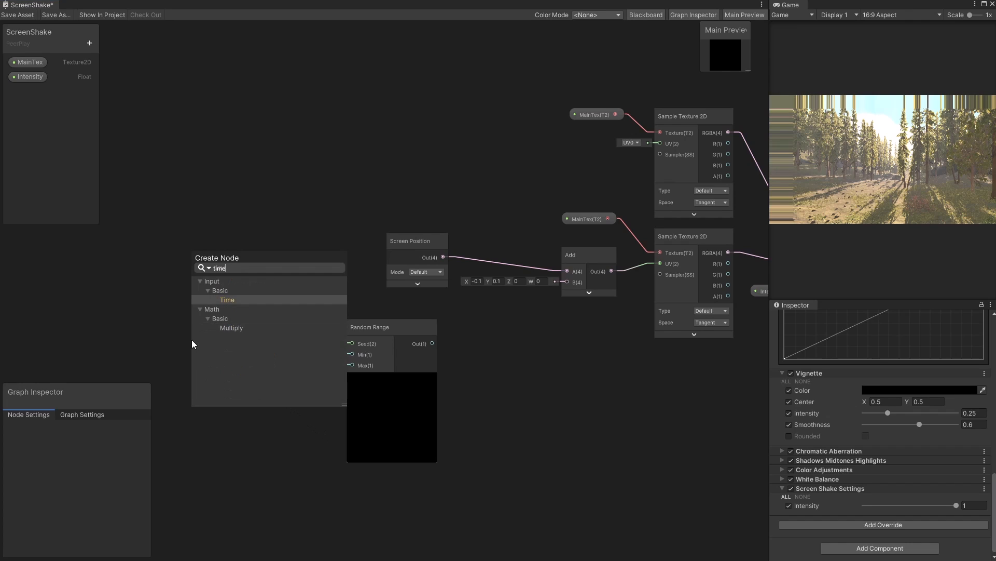
key(Return)
click(207, 356)
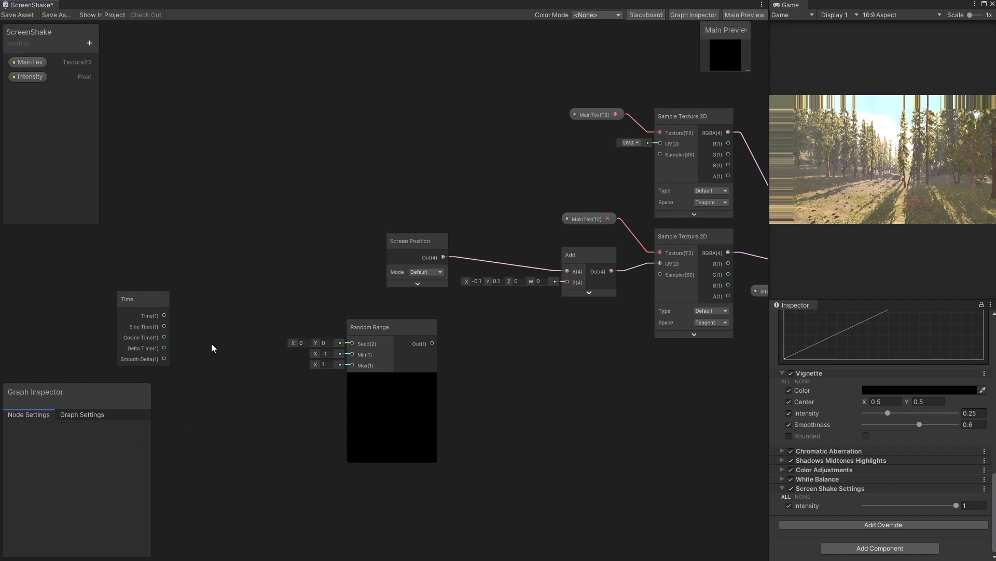
- Create a Vector 2 node, connecting Time to its X input and its output to Random Range's Seed
key(space)
text(vect)
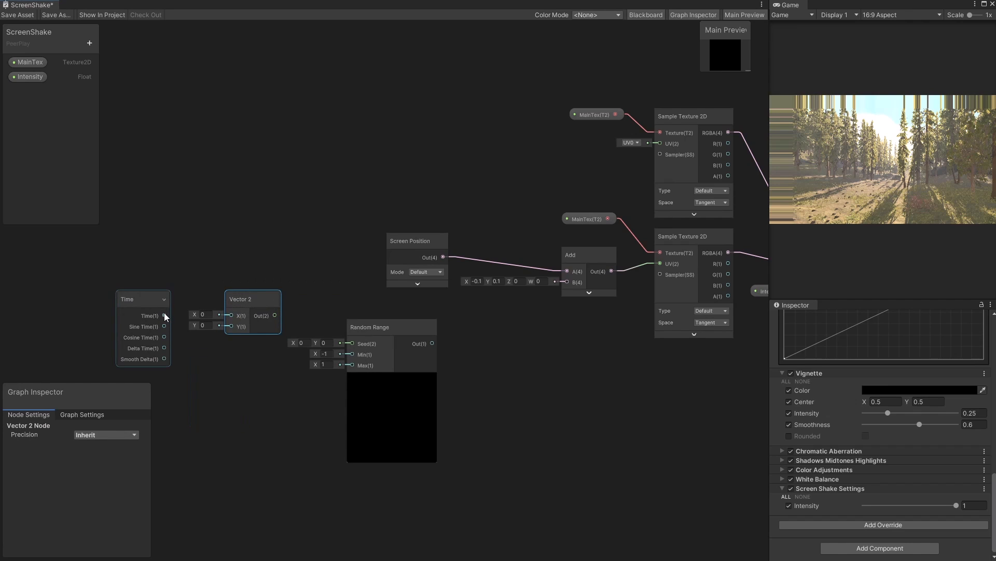
drag(165, 315, 231, 315)
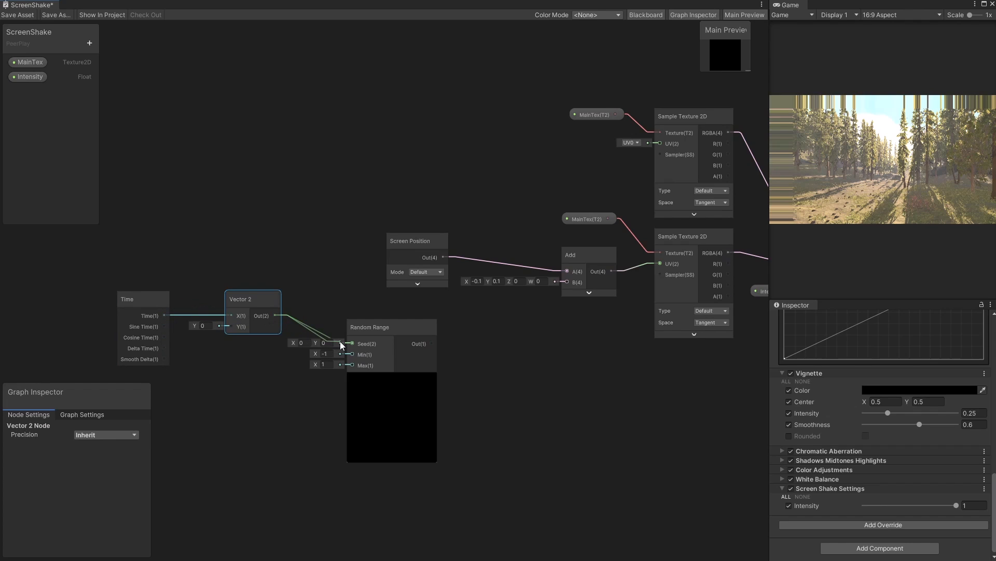
drag(344, 342, 345, 342)
drag(240, 297, 273, 311)
- Duplicate the Time, Vector 2 and Random Range nodes and place the copies directly below the originals
drag(144, 304, 447, 485)
middle_drag(289, 423, 350, 348)
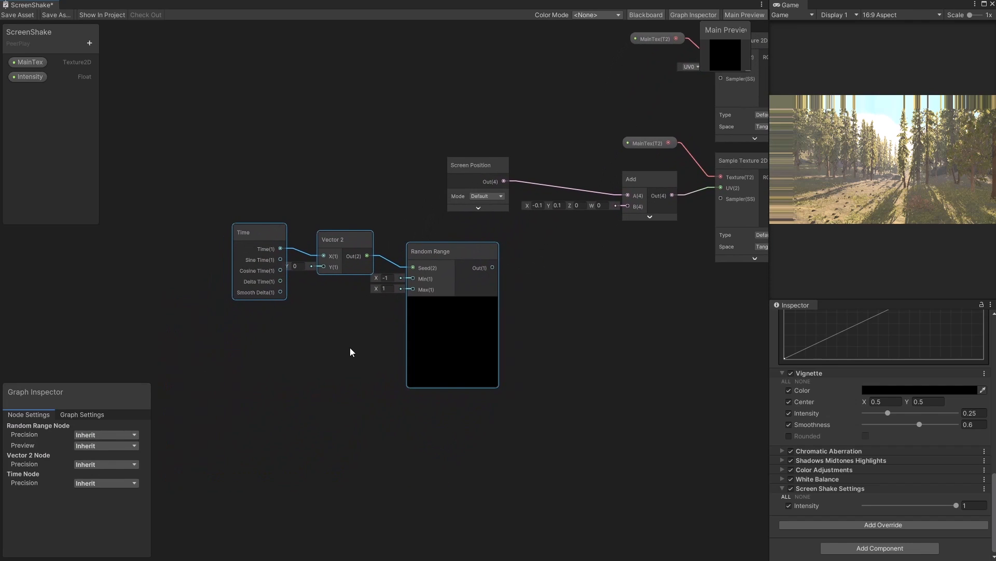
click(311, 411)
key(ctrl+v)
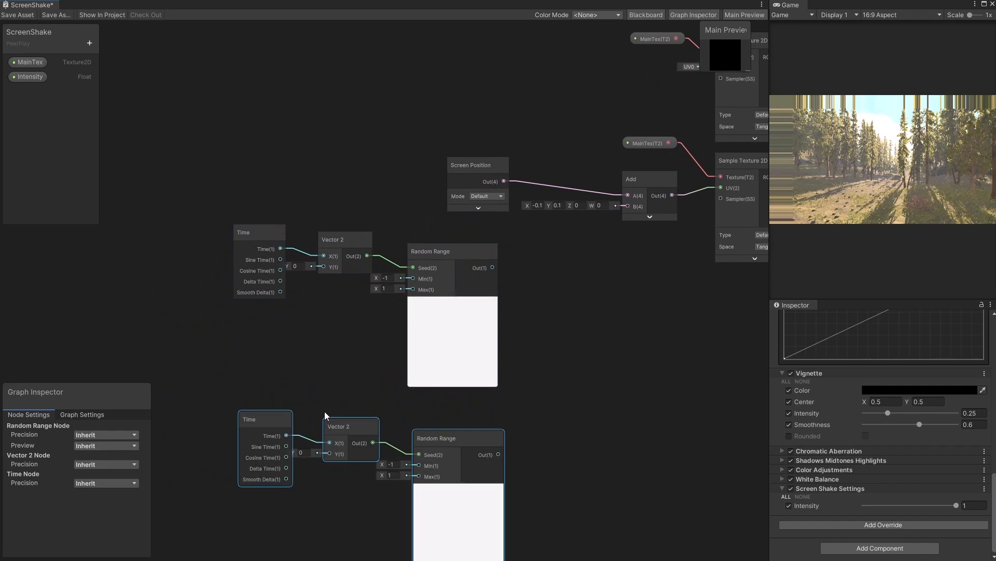
drag(419, 434, 414, 400)
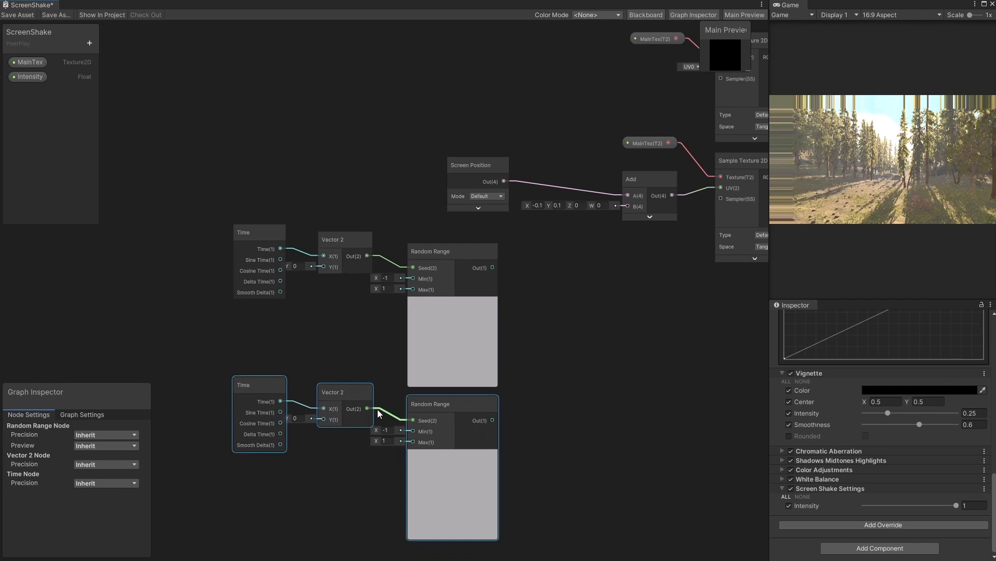
- Connect the duplicated Time output to its Vector 2's Y input and remove the connection to X
drag(280, 401, 324, 419)
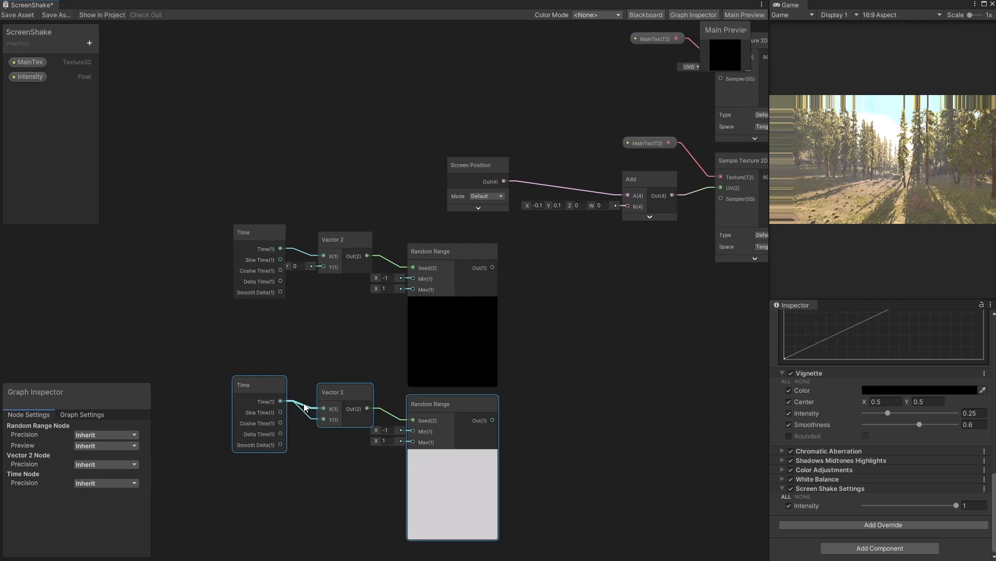
click(305, 407)
key(Delete)
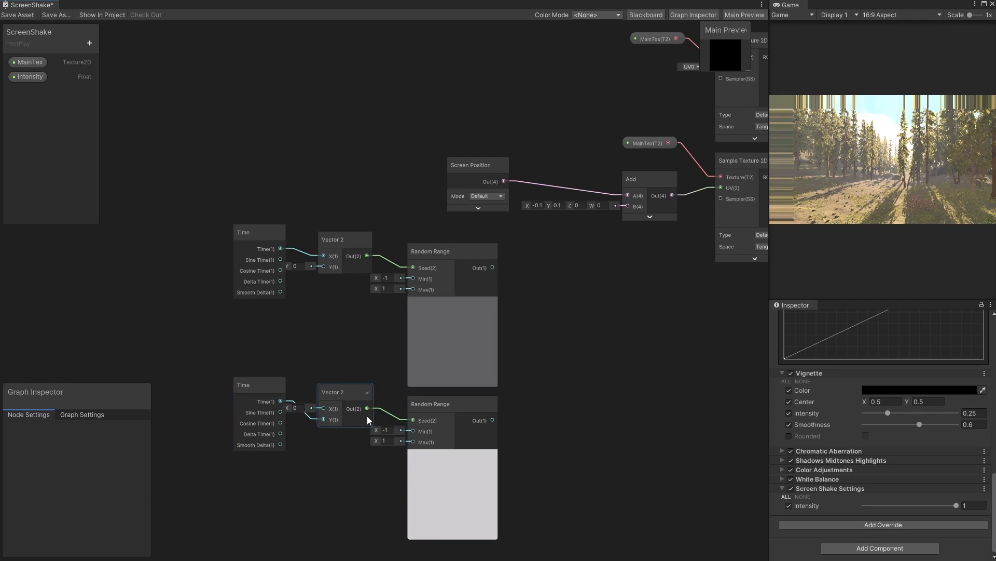
click(463, 437)
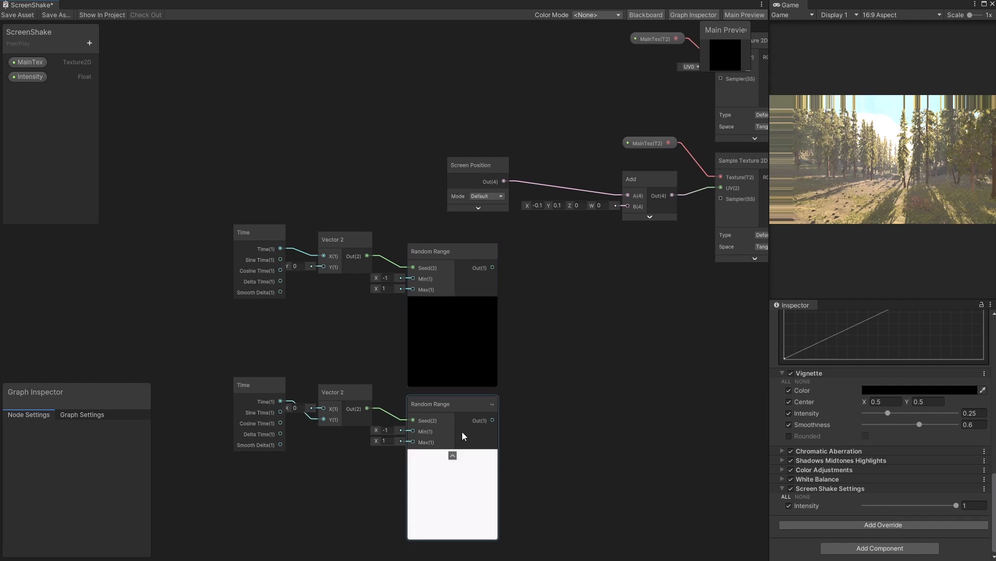
click(465, 322)
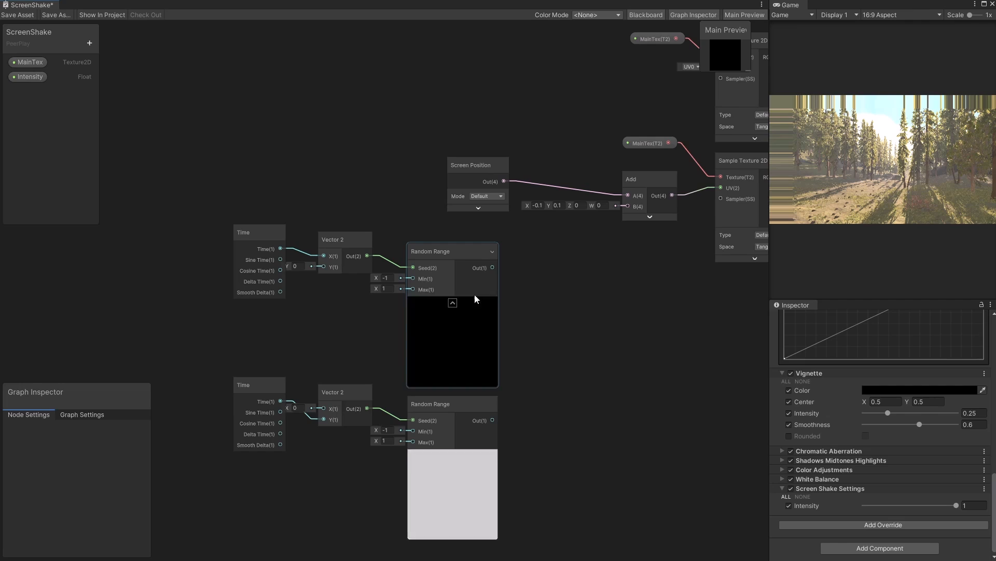
click(463, 481)
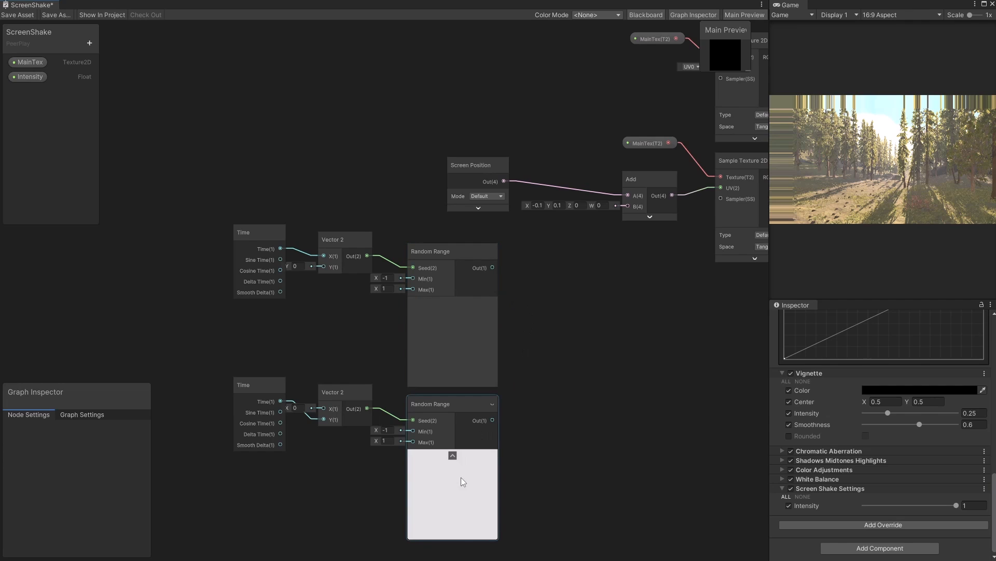
click(603, 377)
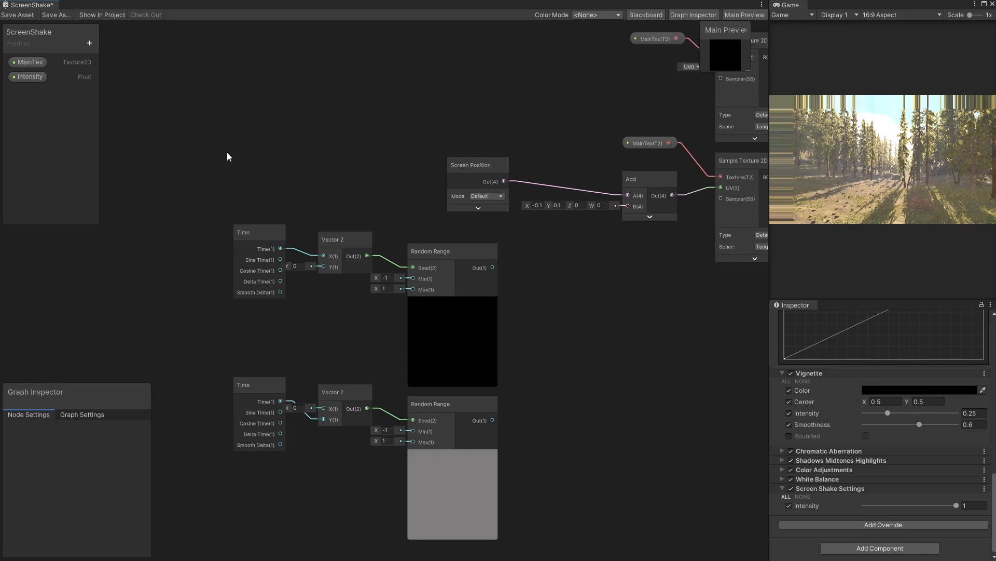
- Add two float properties to the shader graph, named ShakeStrengthX and ShakeStrengthY
click(89, 45)
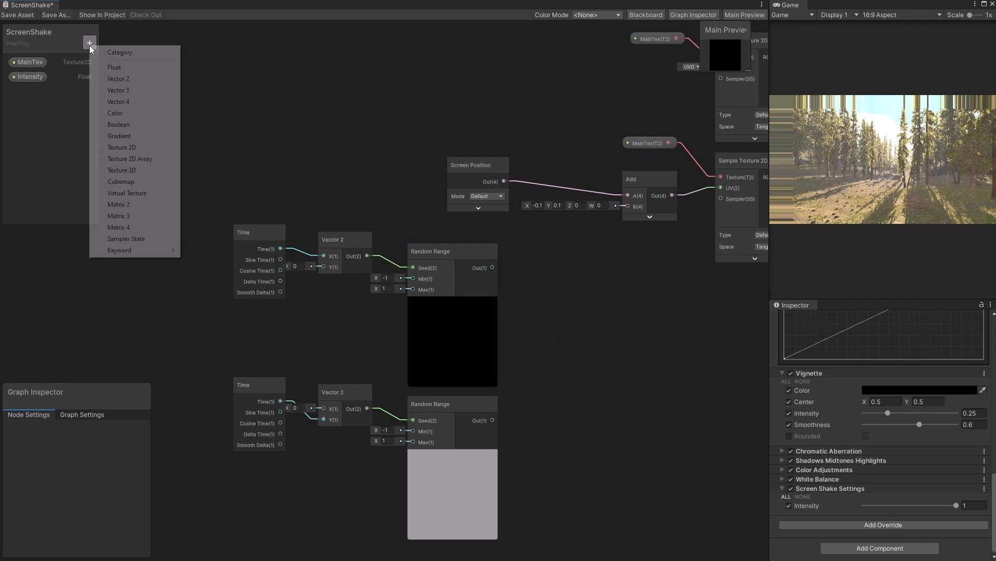
click(114, 67)
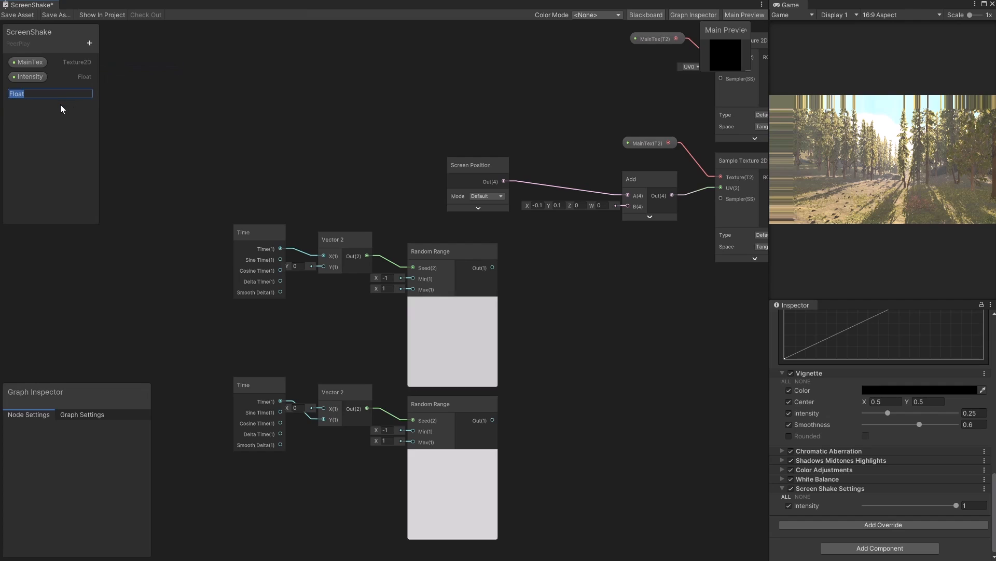
text(S)
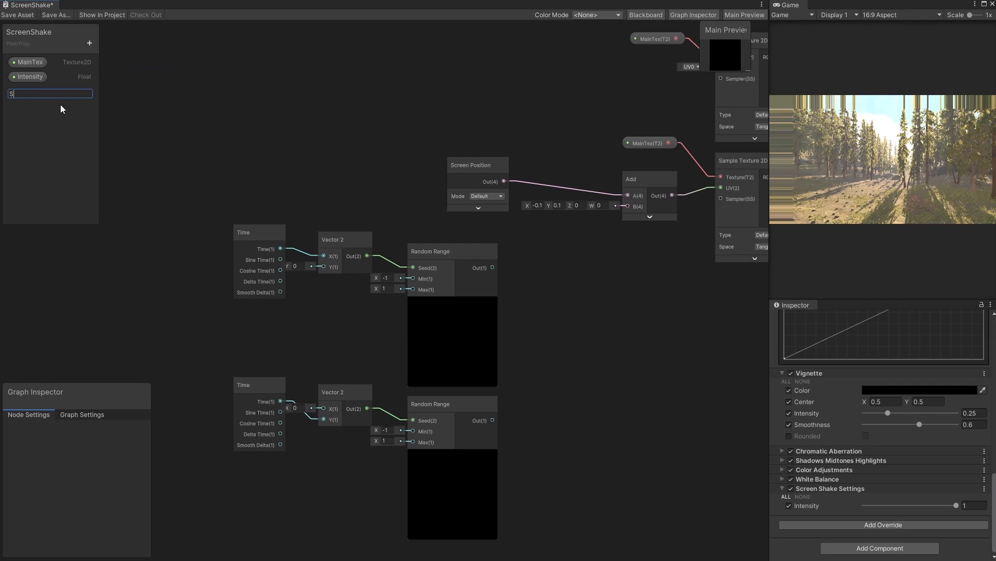
text(hakeStrengthX)
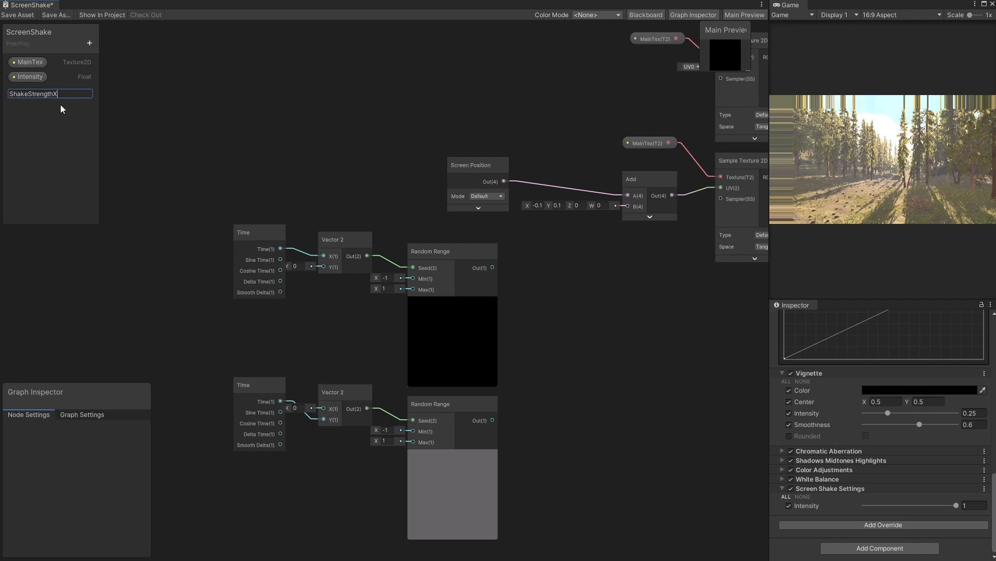
click(89, 43)
click(111, 75)
text(Sha)
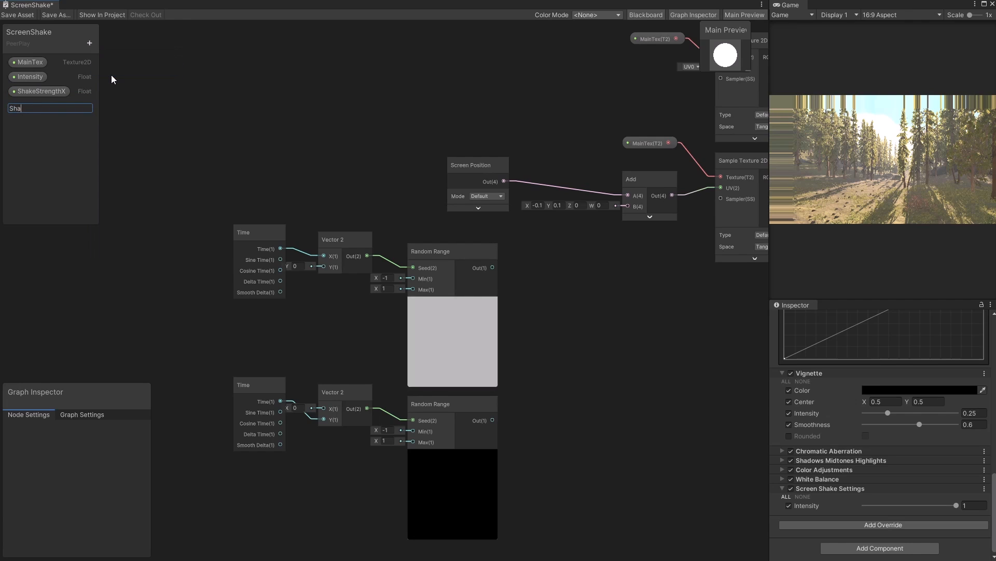
text(keStrengthY)
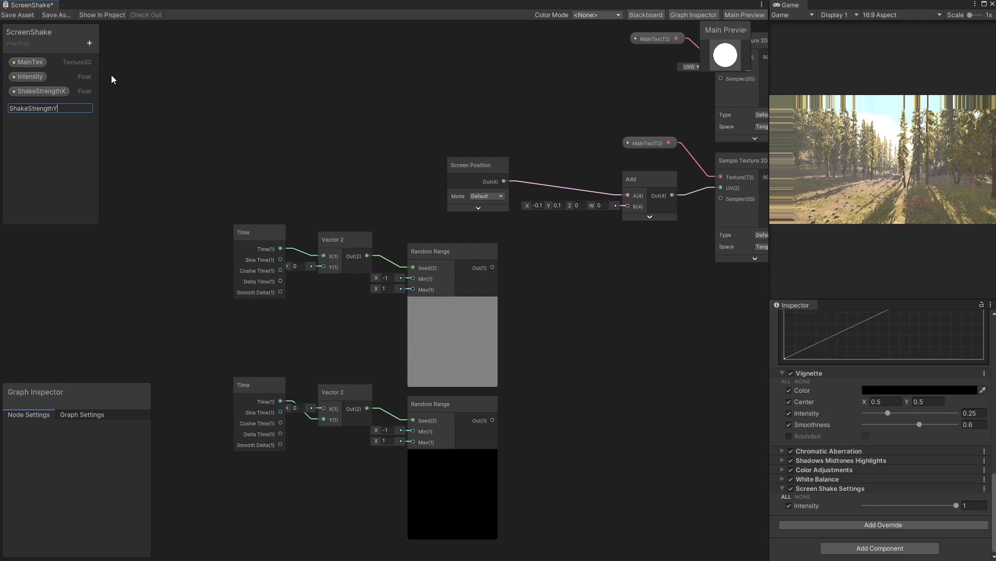
key(Return)
- Create two Multiply nodes, one after each Random Range node
key(space)
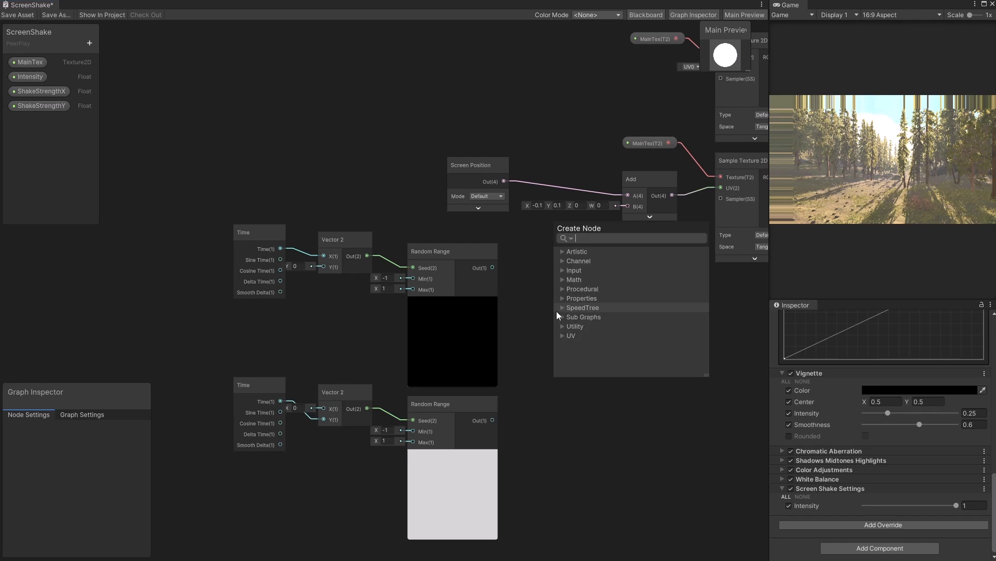
text(mul)
key(Return)
key(space)
text(mul)
key(Return)
- Place the ShakeStrengthX and ShakeStrengthY properties as nodes near their Multiply nodes and collapse both Random Range previews
click(37, 92)
drag(38, 92, 520, 242)
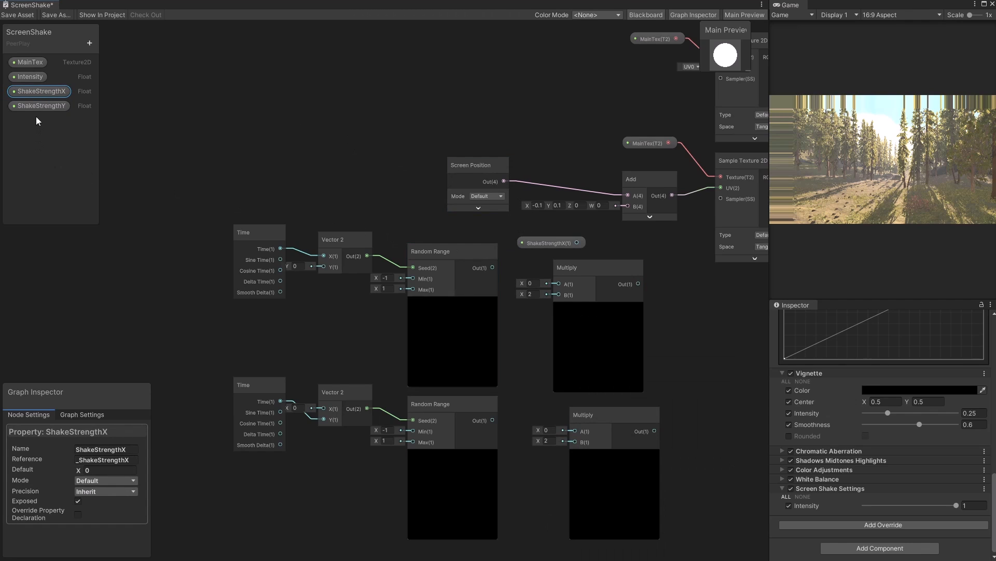
drag(58, 107, 531, 405)
click(453, 456)
click(453, 303)
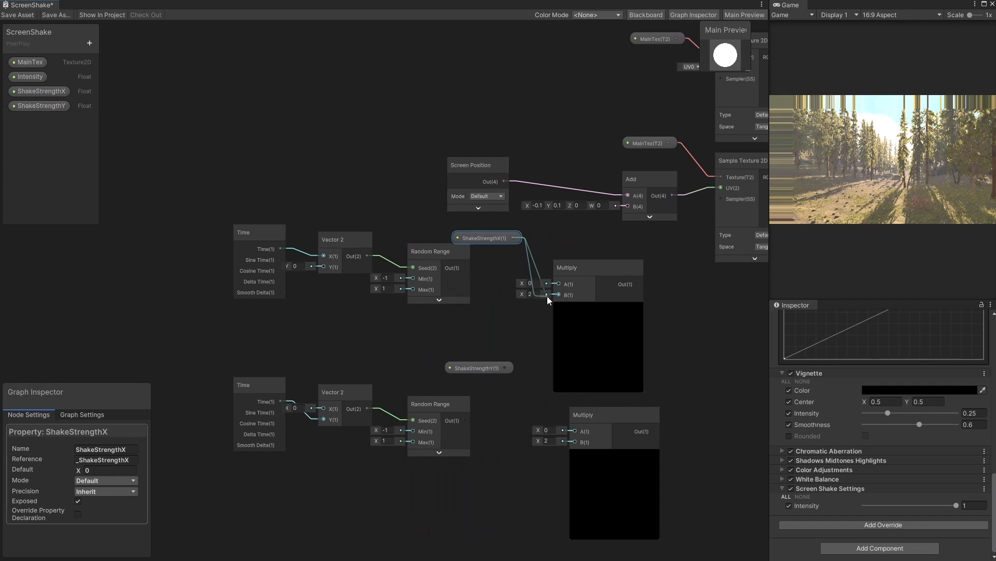
- Multiply the upper Random Range output by ShakeStrengthX and the lower one by ShakeStrengthY, and collapse both Multiply previews
drag(484, 237, 497, 312)
drag(505, 367, 574, 442)
drag(471, 373, 505, 465)
drag(531, 275, 552, 284)
drag(466, 418, 573, 431)
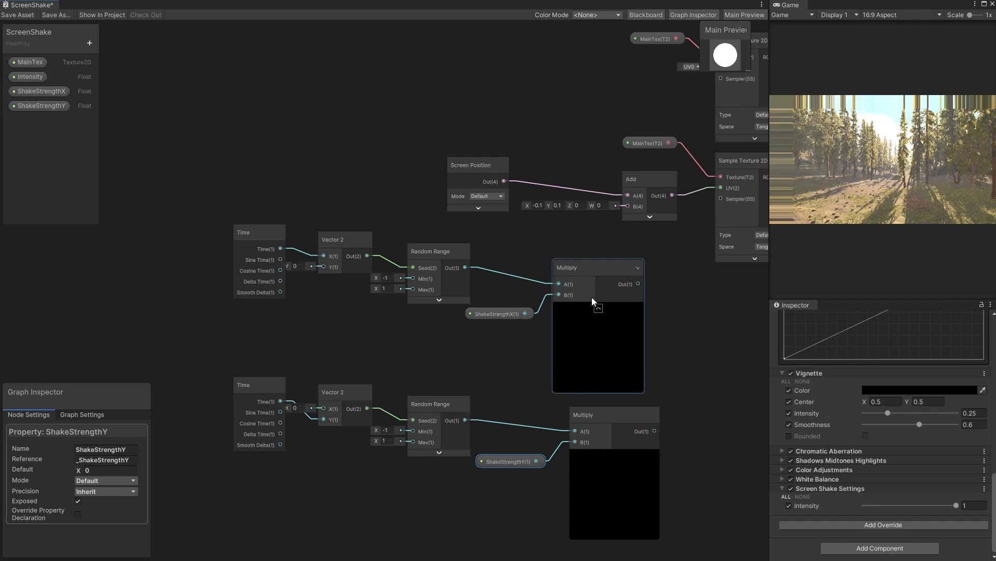
click(598, 308)
click(615, 455)
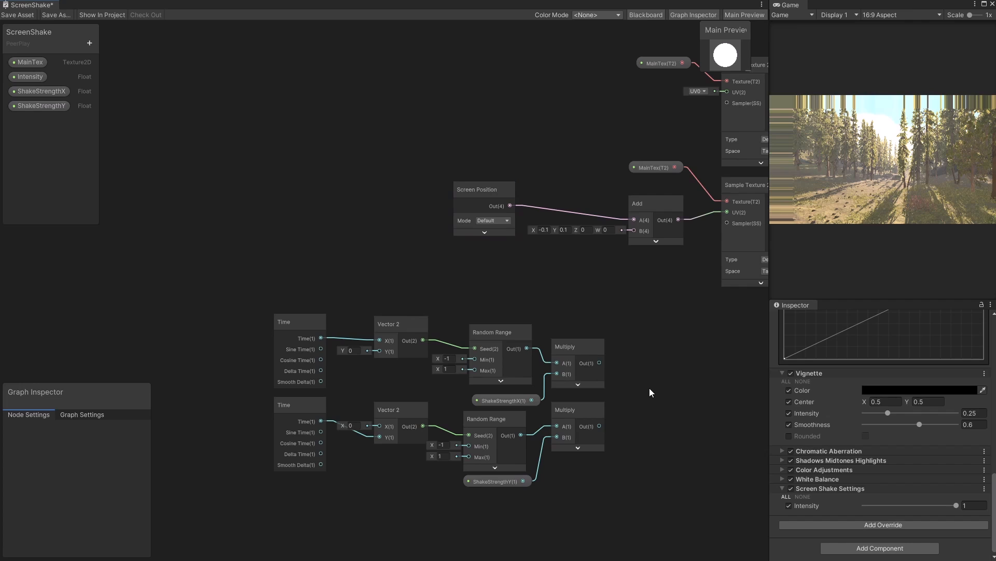
- Create a Vector 4 node and connect the upper Multiply output to its X input and the lower one to Y
key(space)
text(vec)
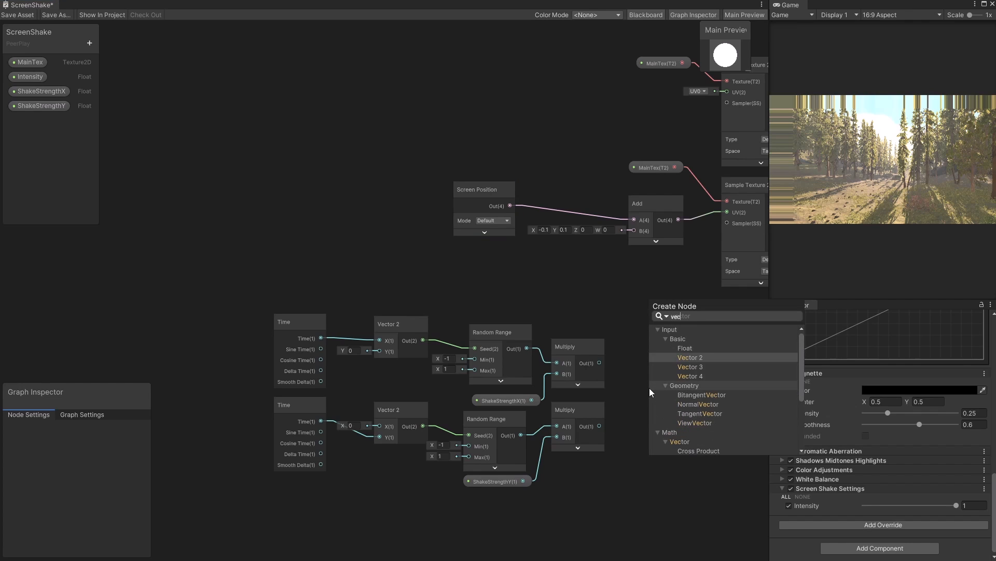
double_click(662, 376)
drag(600, 363, 600, 362)
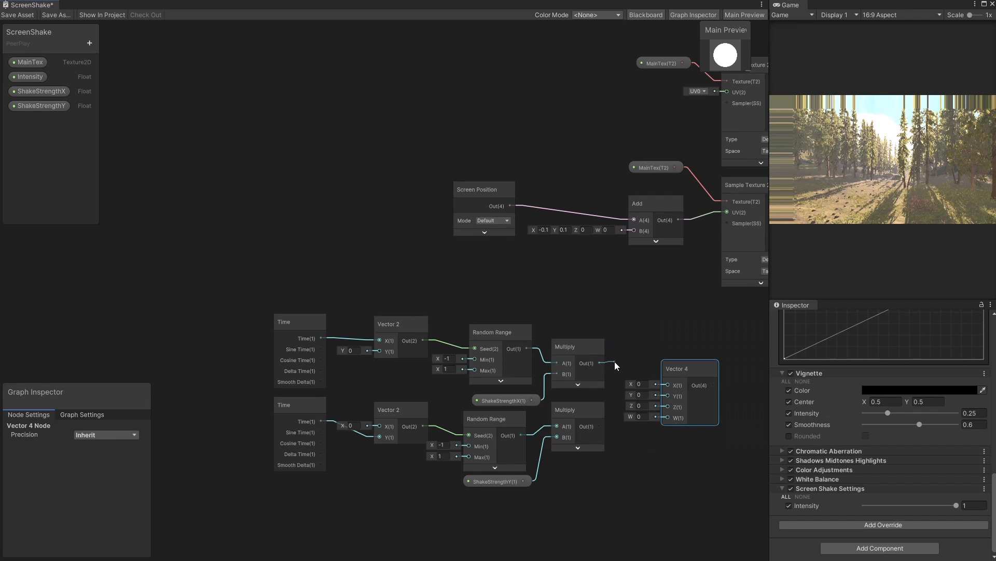
drag(660, 383, 665, 385)
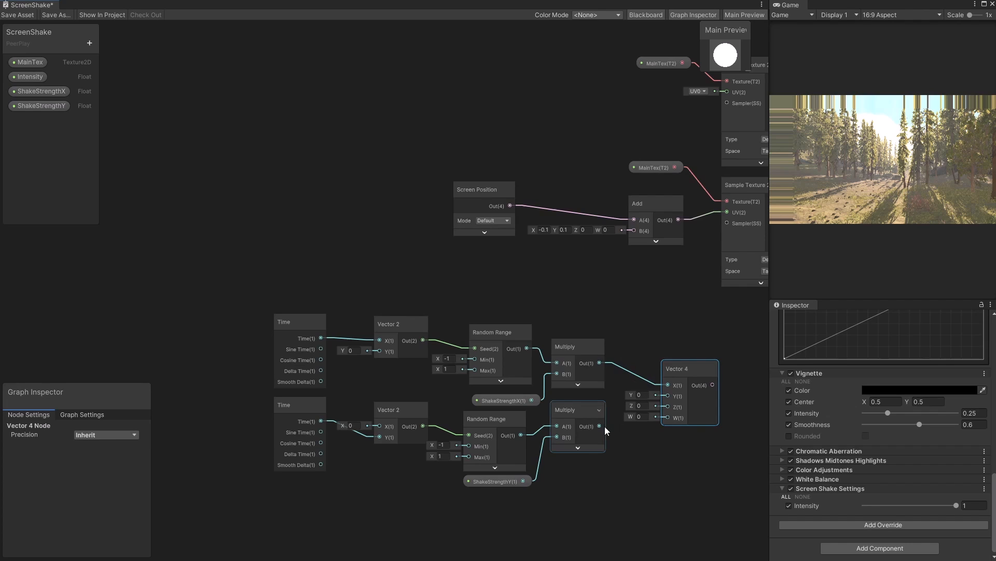
drag(599, 426, 668, 395)
- Group all the random shake nodes under the title Random Shake XY and move the group below and to the left of the Add node
drag(264, 299, 717, 500)
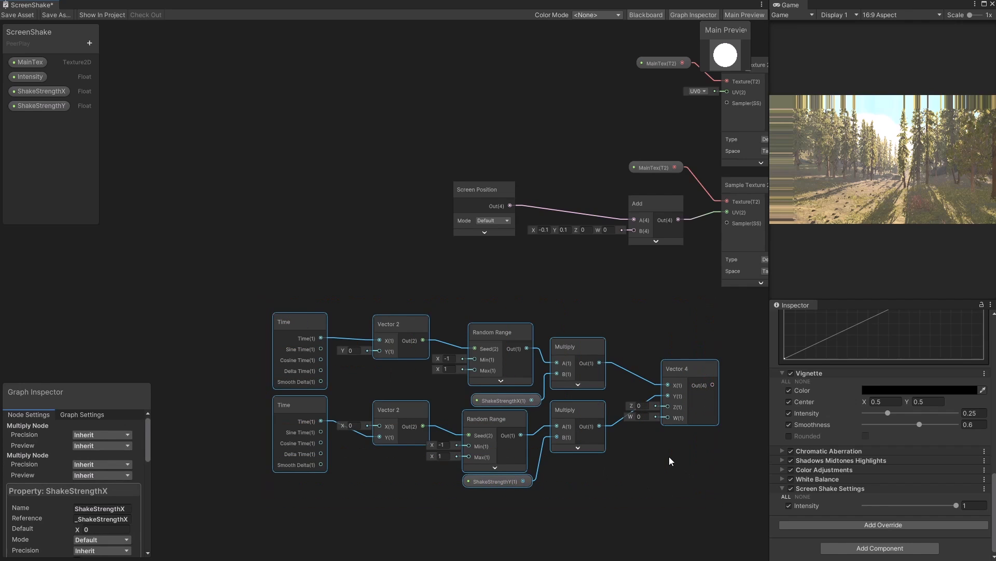
key(ctrl+g)
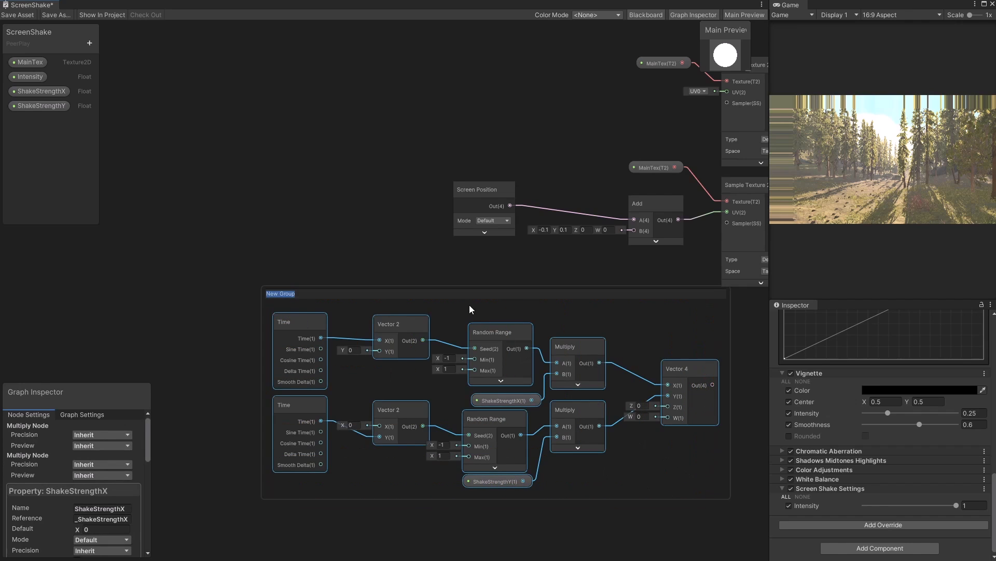
text(Random Shake XY)
key(Return)
drag(516, 284, 383, 267)
drag(513, 354, 633, 230)
key(ctrl+z)
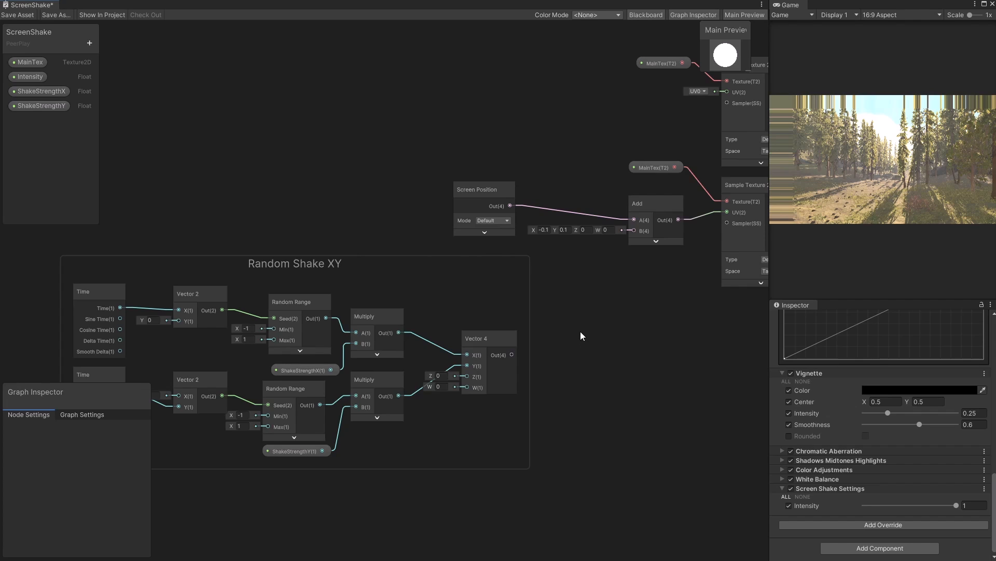
- Add a float property named OffsetPercentage and place it as a node beside the Random Shake XY group
click(89, 43)
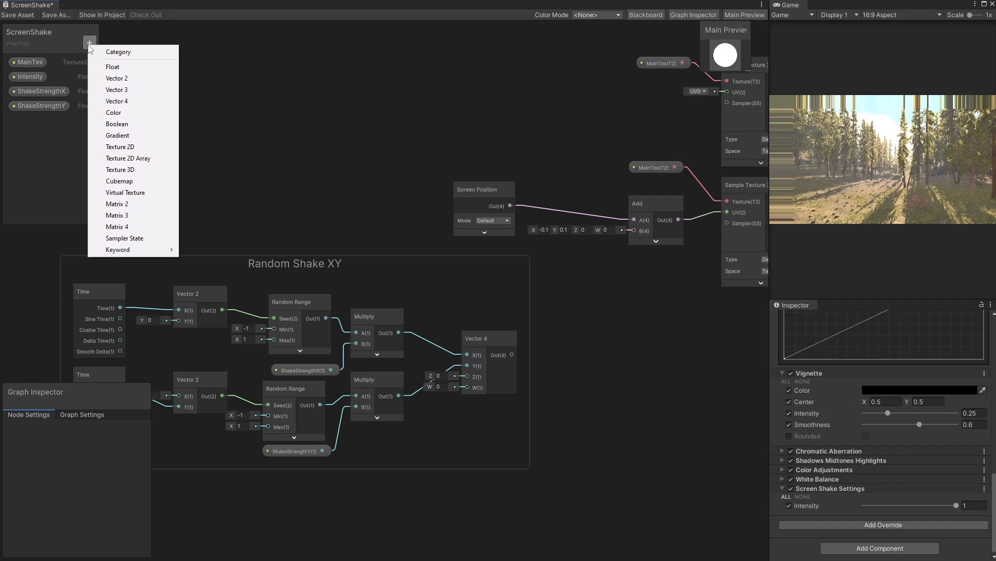
click(114, 67)
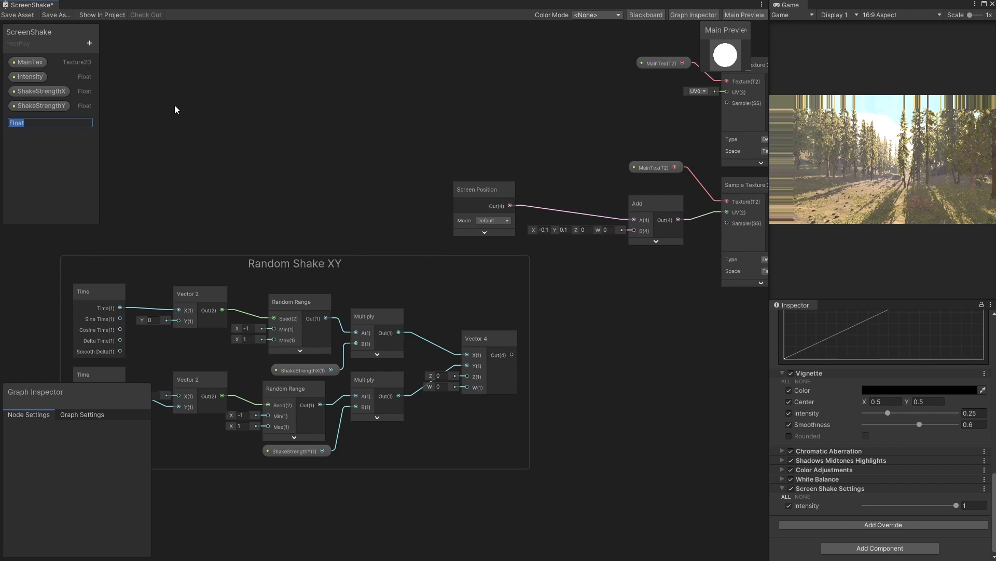
text(OffsetPercentage)
key(Return)
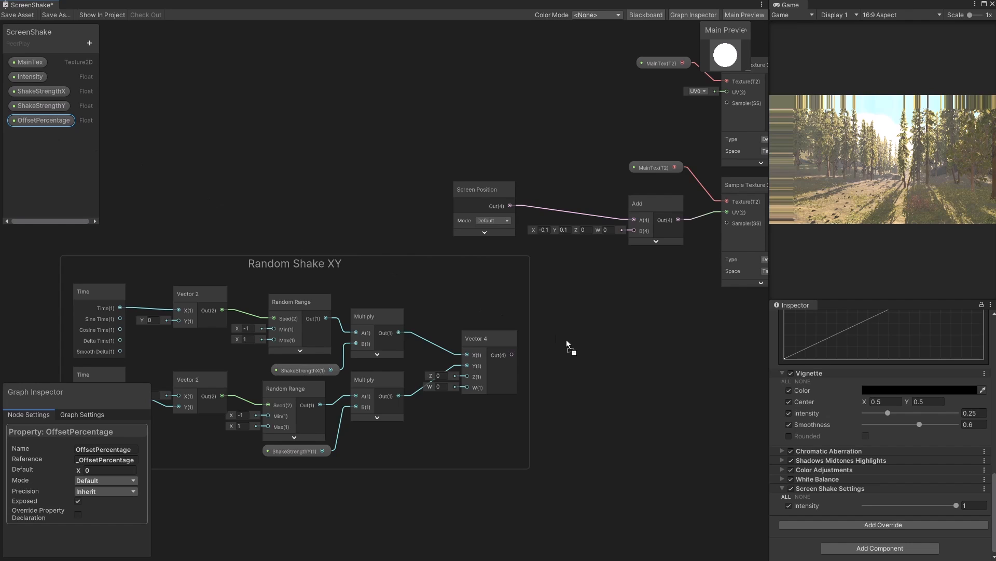
drag(561, 351, 563, 368)
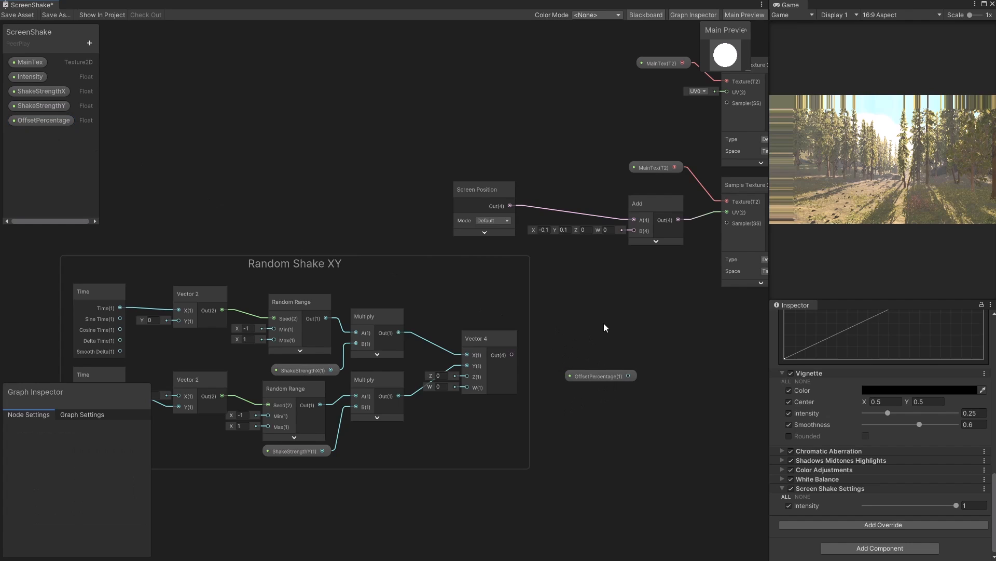
- Create a Multiply node, connect Vector 4 to A and OffsetPercentage to B, and feed its output into the Add node's B input
key(space)
text(m)
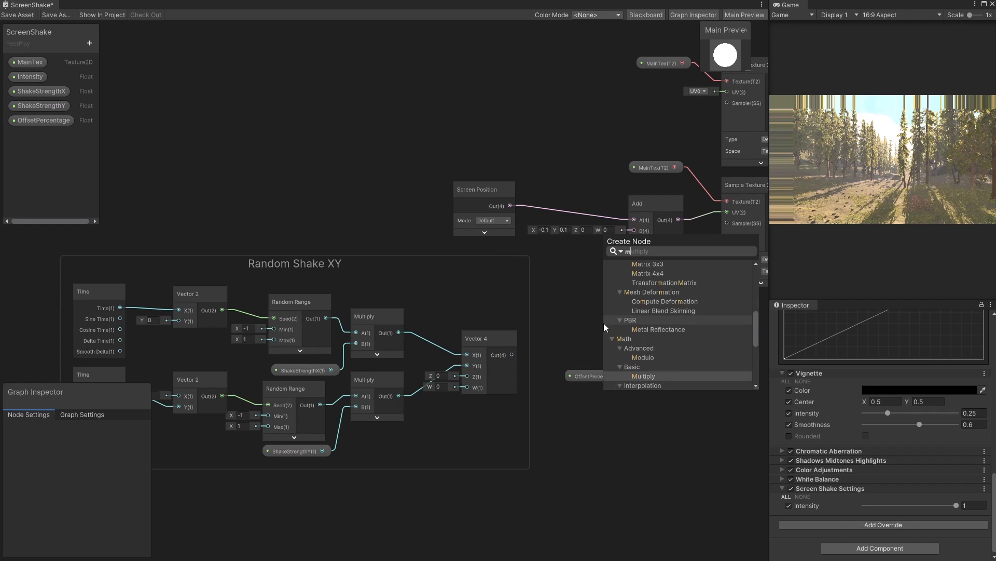
text(ul)
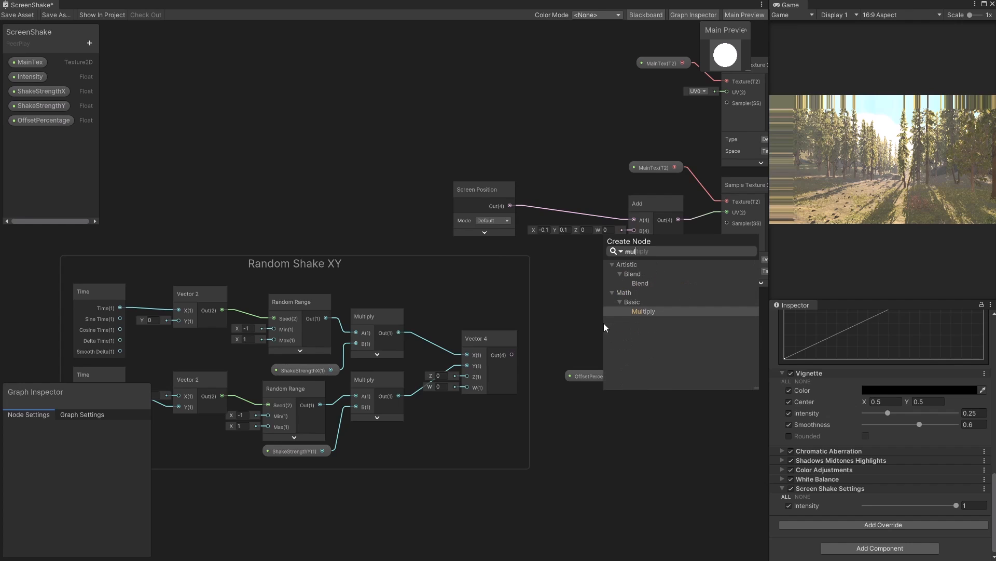
key(Return)
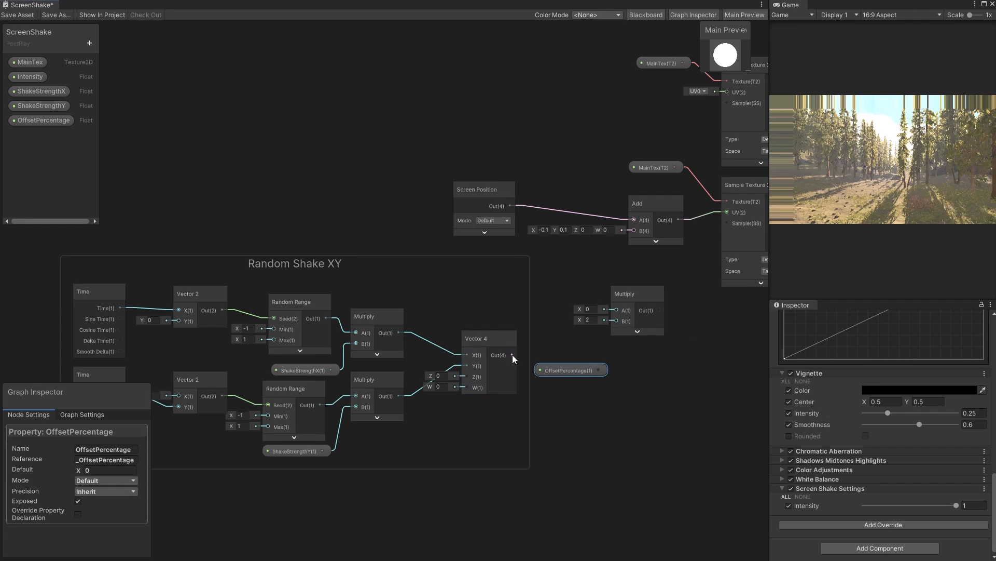
drag(578, 315, 616, 310)
drag(600, 369, 633, 232)
- Collapse the Lerp node's preview and save the ScreenShake graph asset
middle_drag(612, 347, 260, 360)
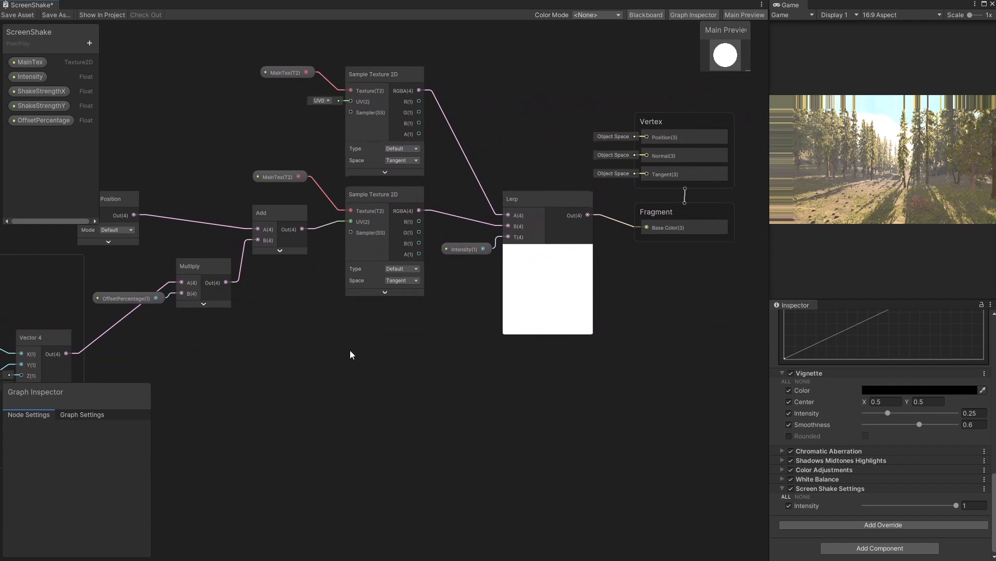
middle_drag(350, 352, 405, 398)
middle_drag(501, 383, 576, 395)
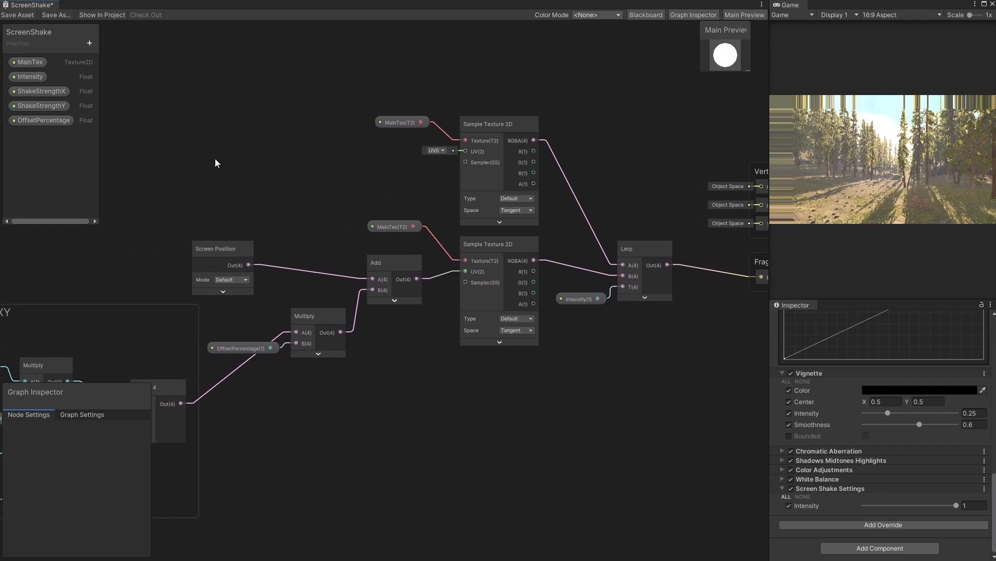
click(17, 14)
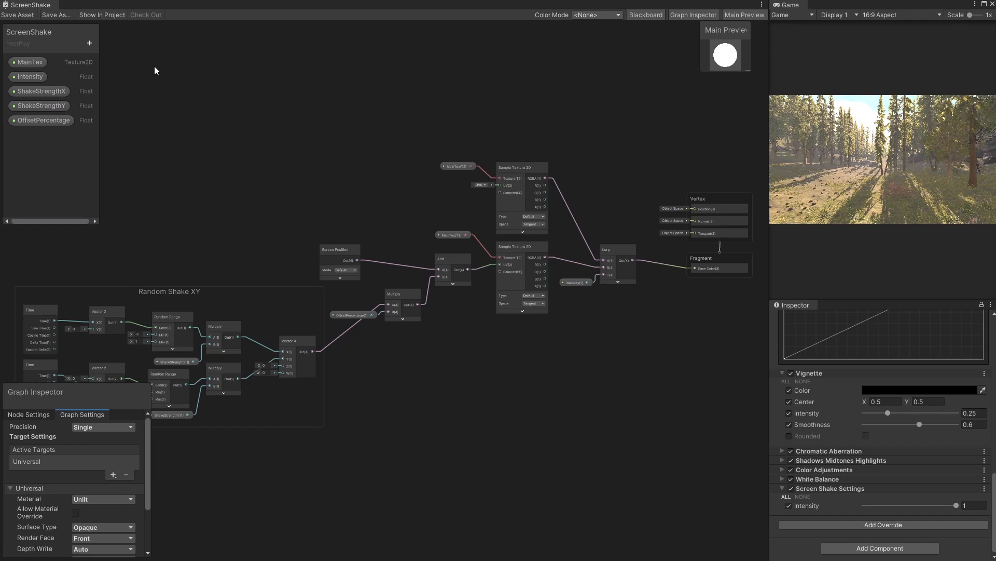
- Set the default of ShakeStrengthX to 1, give ShakeStrengthY a default value, and set the default of OffsetPercentage to 5
click(29, 92)
click(33, 108)
click(36, 93)
click(108, 469)
text(1)
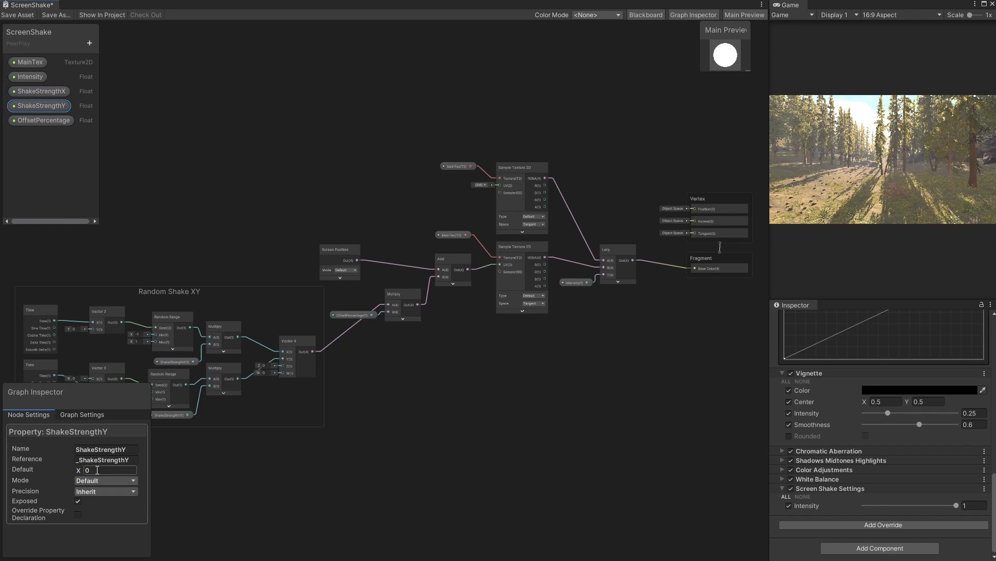
click(101, 470)
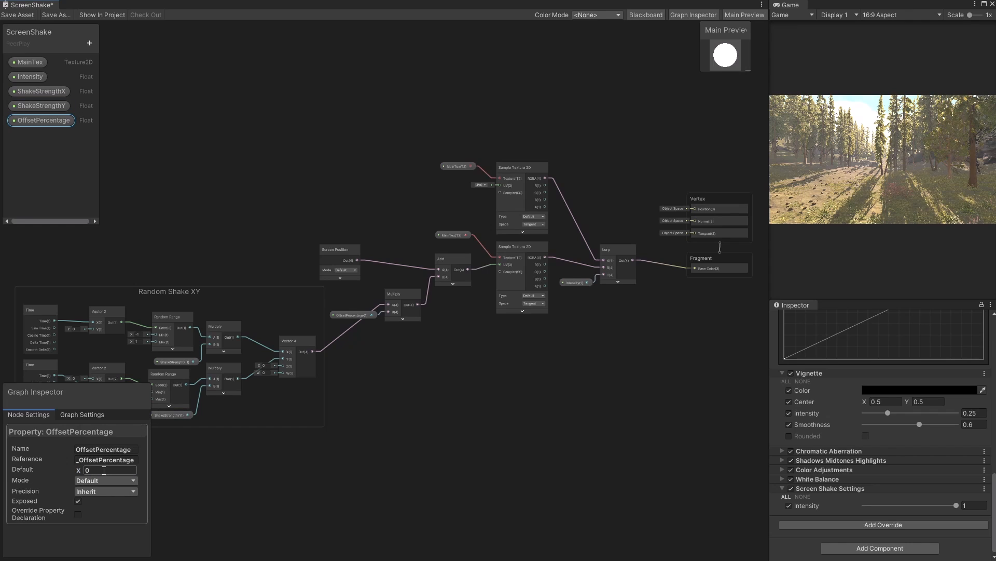
click(103, 470)
text(5)
- Move the OffsetPercentage node lower beside the Vector 4 node and create another Multiply node after it
scroll(369, 353, up, 5)
drag(413, 284, 408, 366)
click(513, 370)
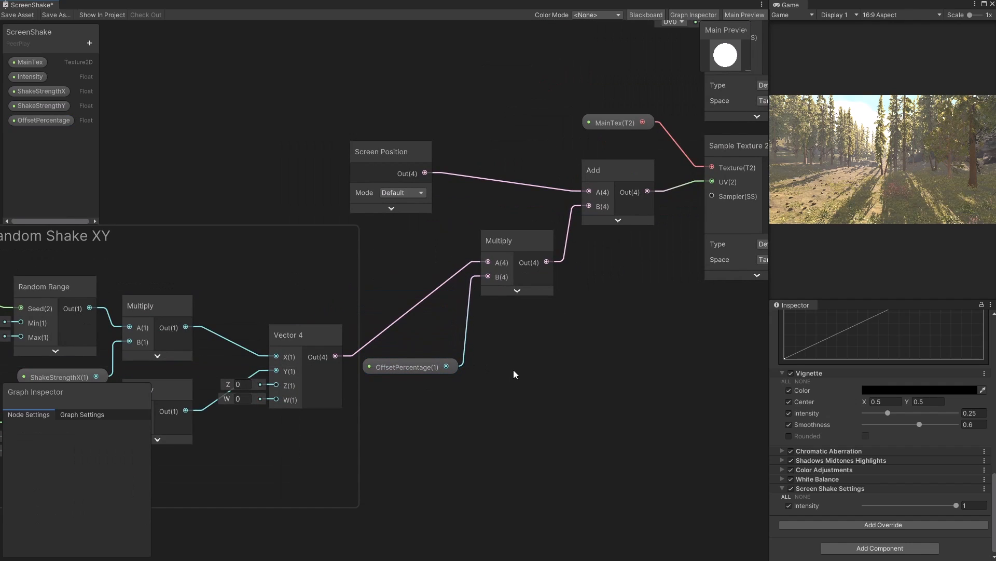
key(space)
text(multiply)
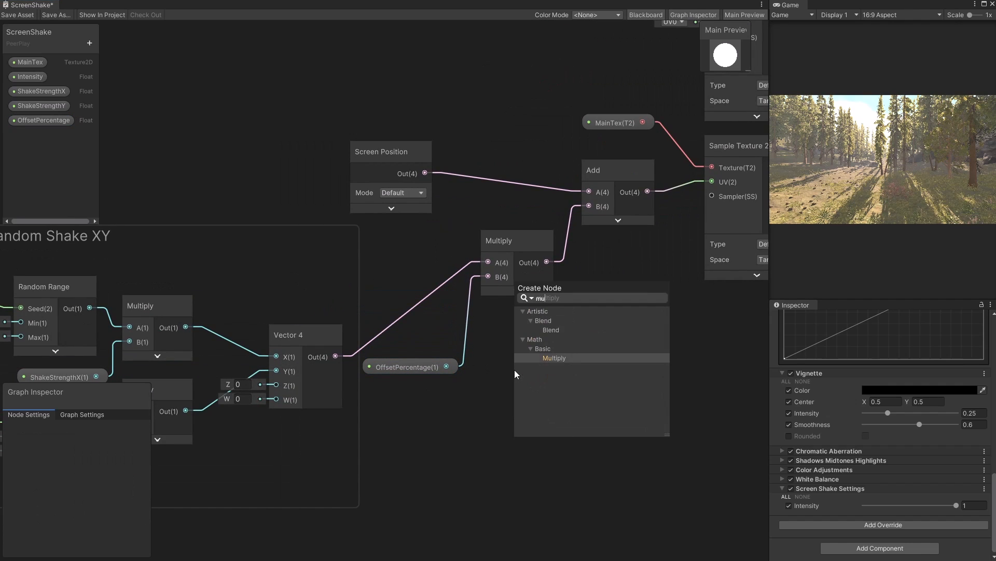
key(Return)
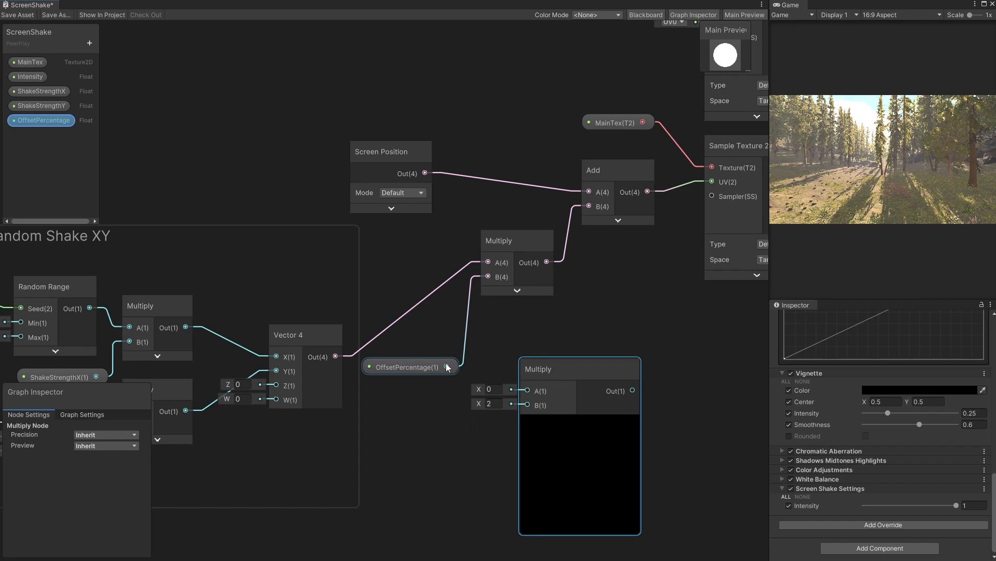
- Feed OffsetPercentage into the new Multiply node's A, set B to 0.01, route its output to the other Multiply's B, and save the graph
drag(447, 366, 509, 400)
click(503, 403)
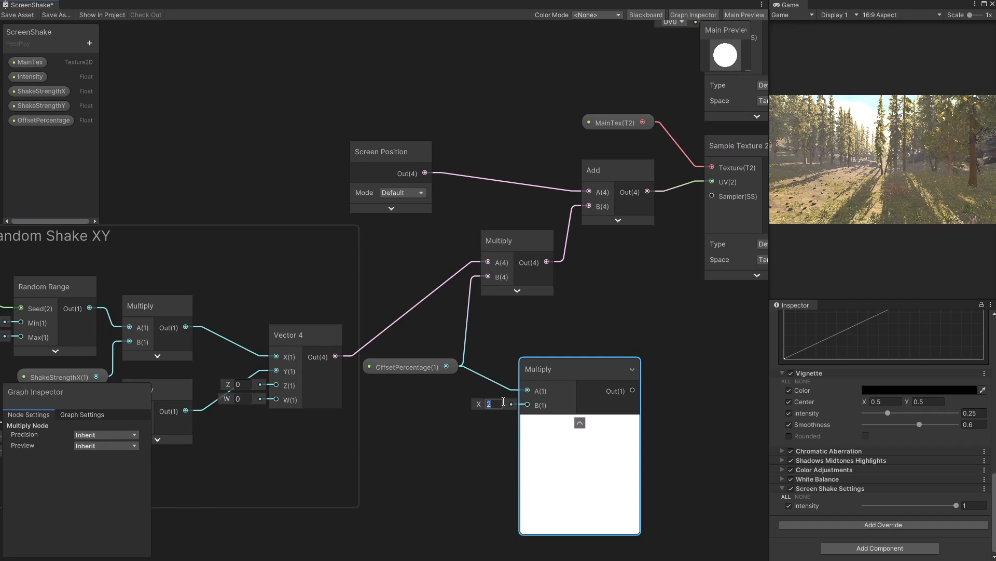
text(0.01)
click(579, 423)
drag(582, 390, 486, 278)
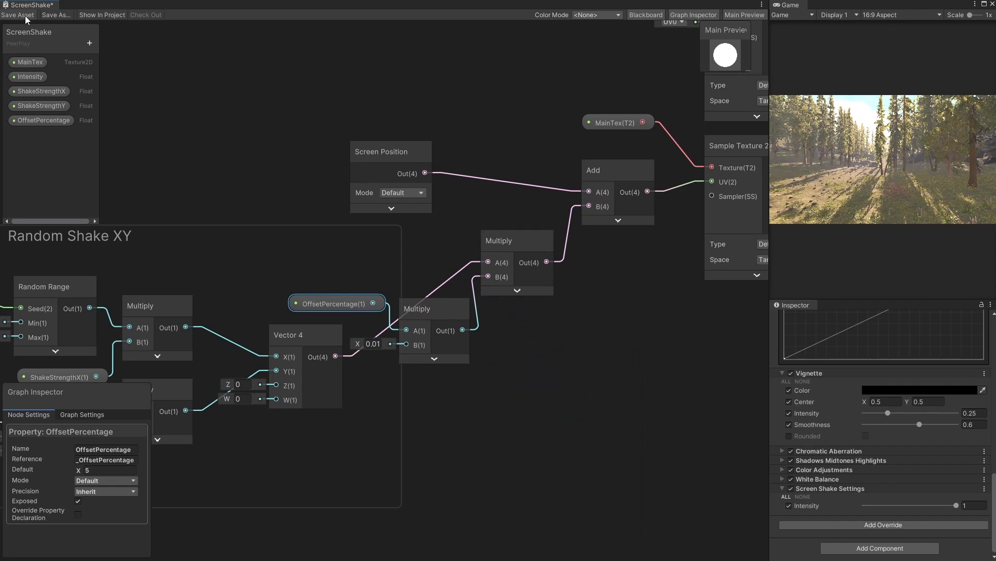
click(17, 14)
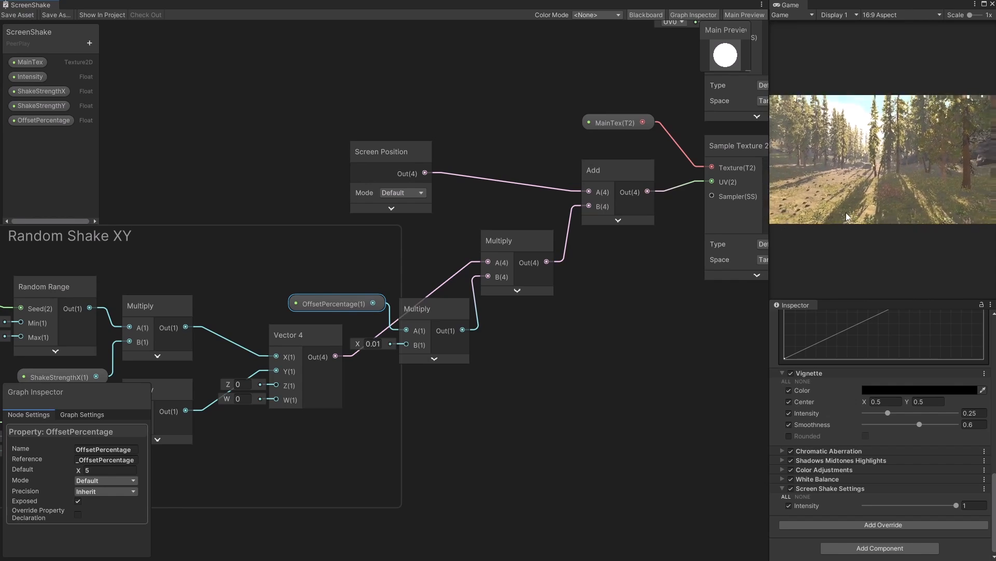
- Try a default of 25 for the OffsetPercentage property and save the ScreenShake graph asset
click(97, 471)
text(25)
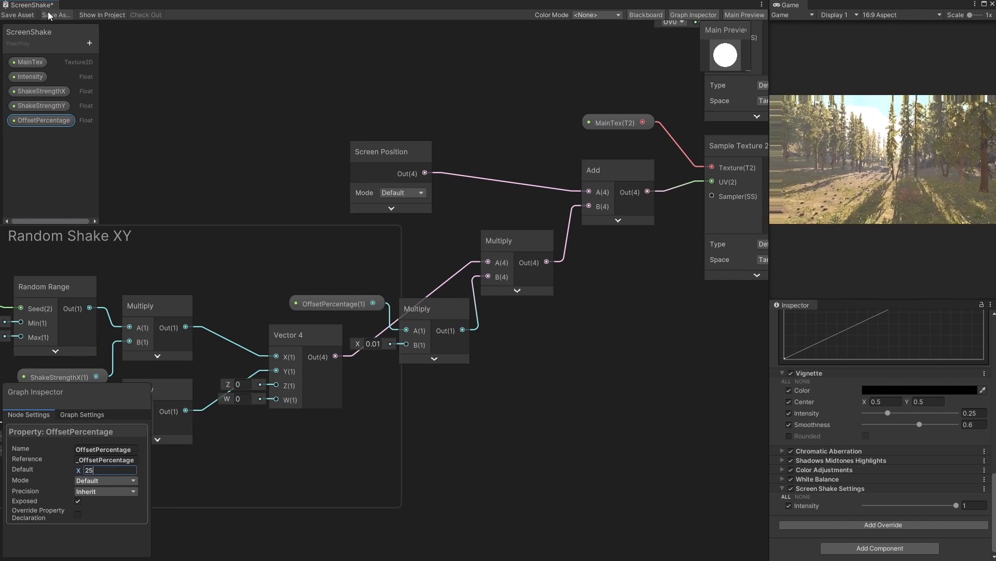
click(18, 15)
- Set the default of OffsetPercentage to 1 and save the ScreenShake graph asset
text(1)
click(18, 15)
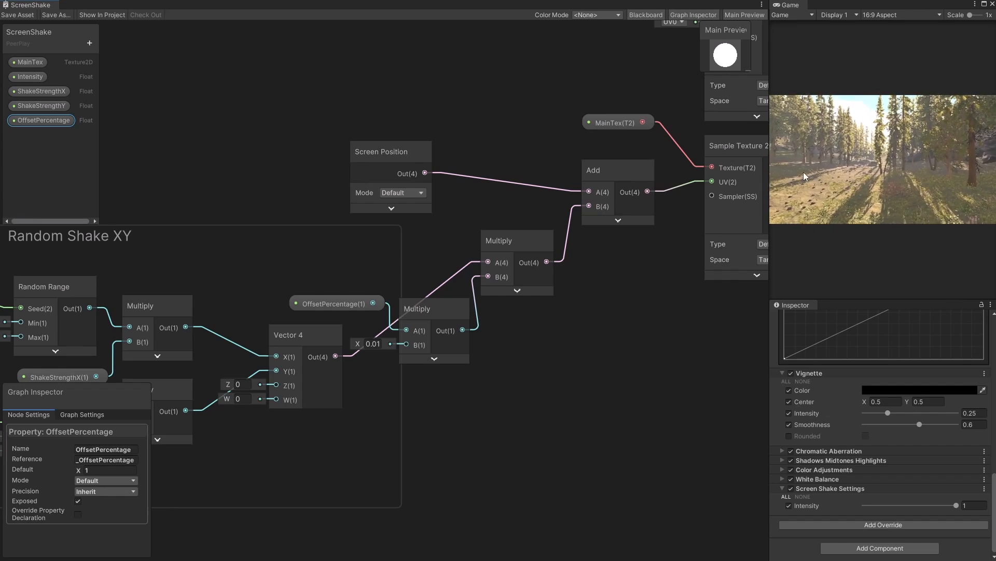
click(607, 488)
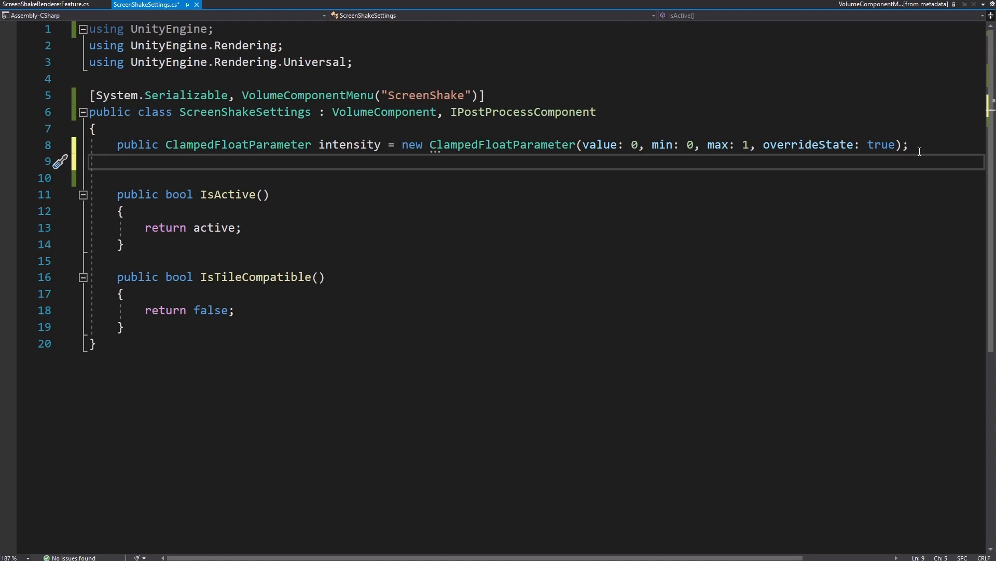
- In Visual Studio's ScreenShakeSettings.cs, declare a public NoInterpClampedFloatParameter shakeStrengthX below intensity, initialised with a new NoInterpClampedFloatParameter constructor call
text(public )
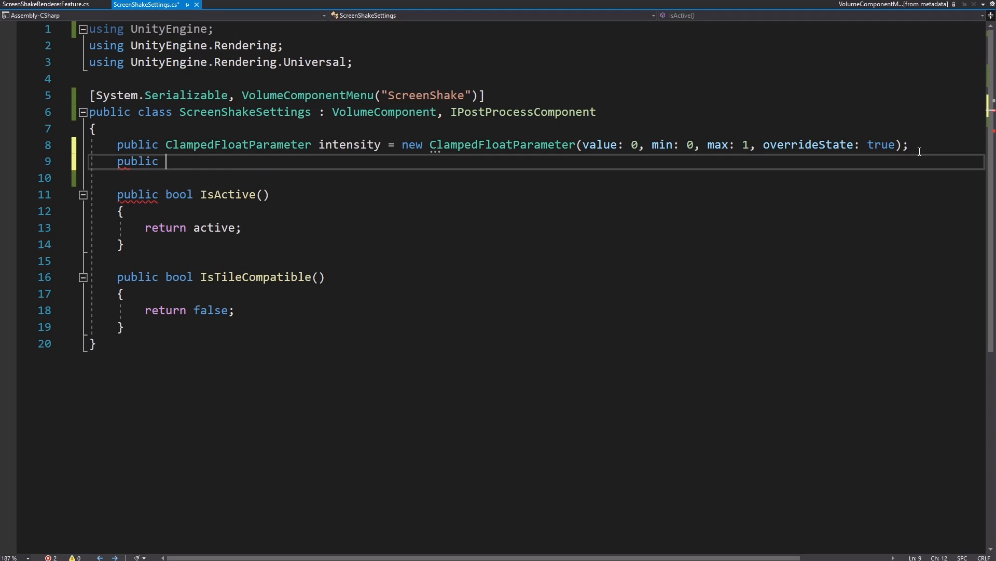
text(No)
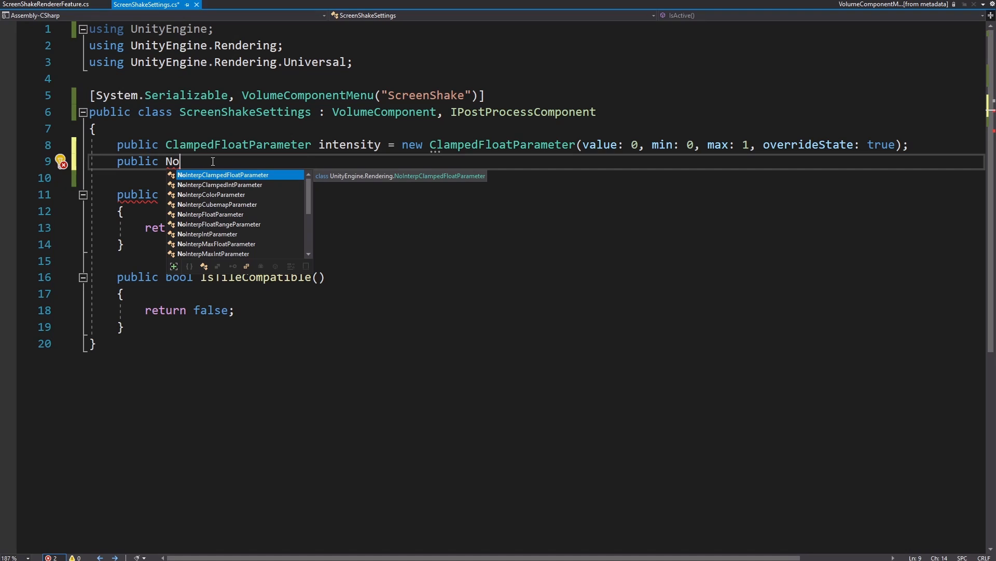
text(InterpClampedFloatParameter shakeStrengthX)
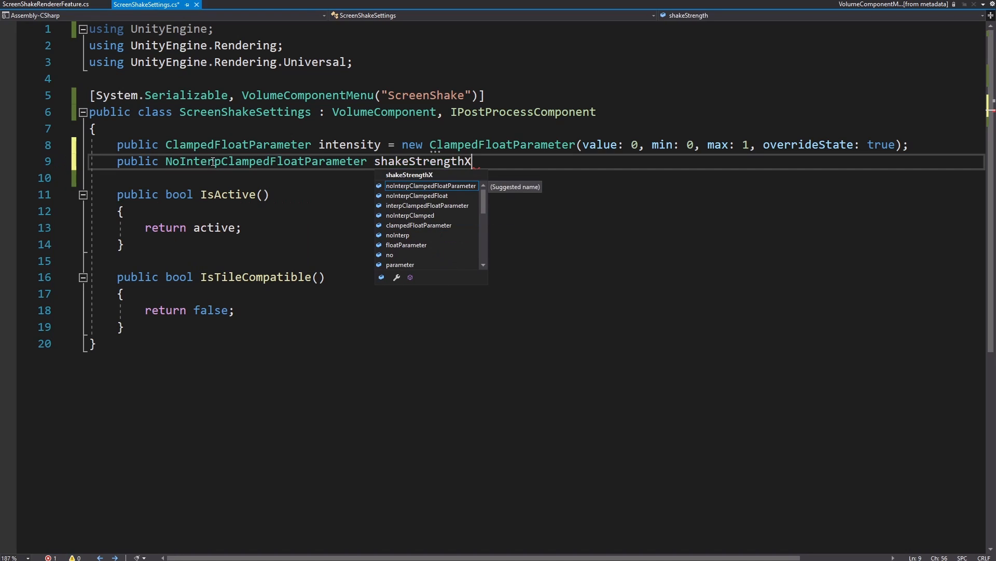
text( = new)
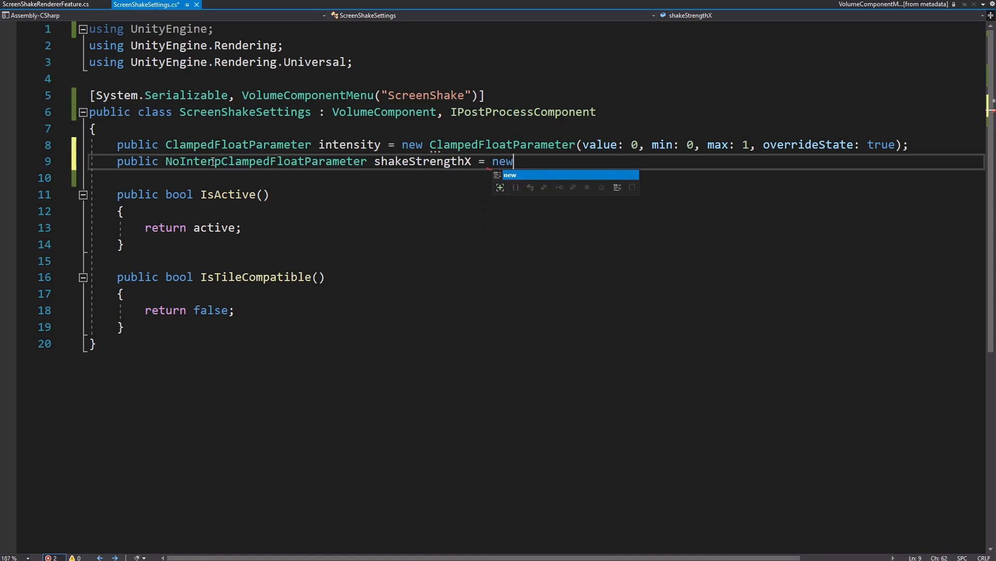
key(Tab)
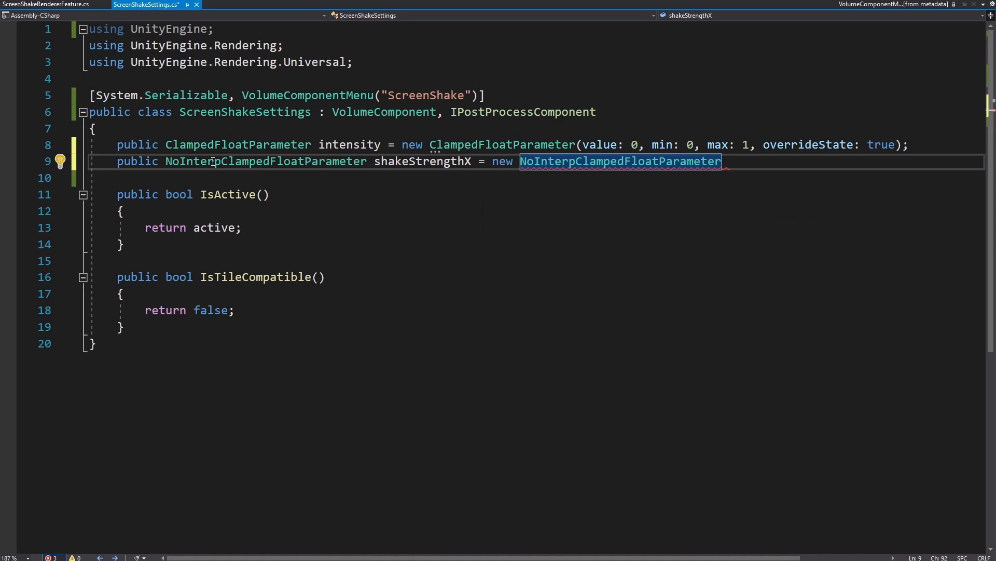
text(()
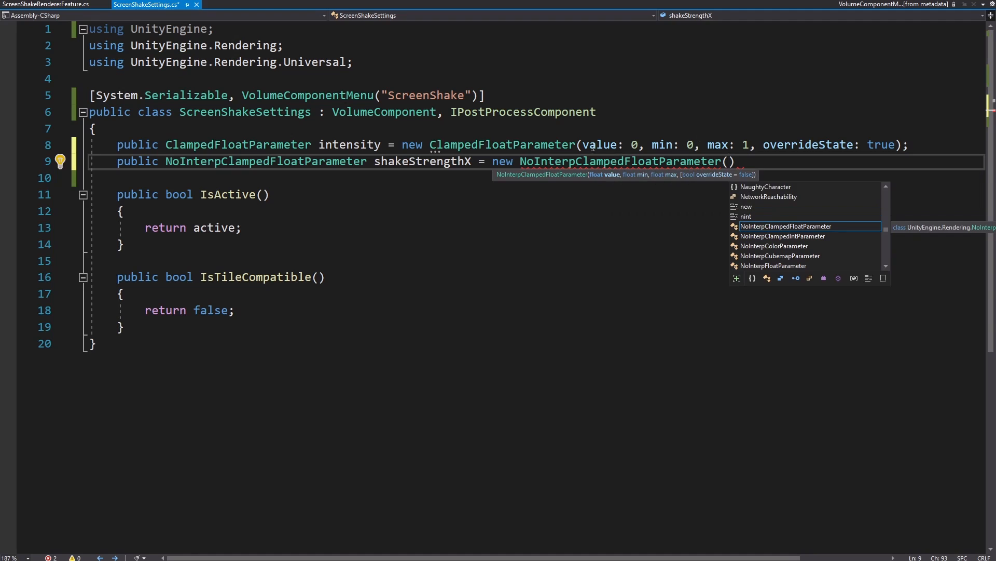
- Reuse the intensity line's constructor arguments for shakeStrengthX: value 0, min 0, max 1, overrideState true
drag(578, 145, 913, 146)
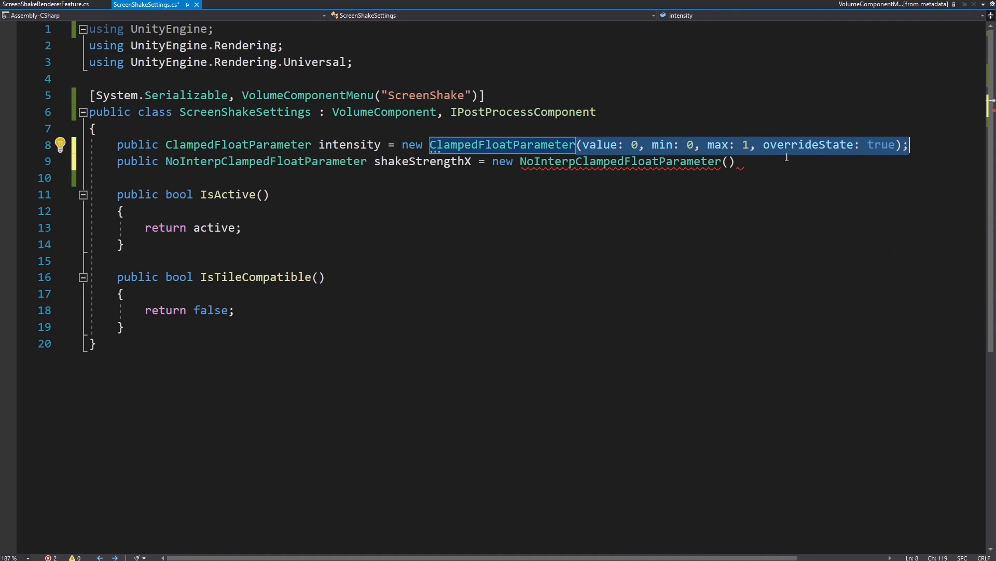
drag(744, 163, 722, 162)
text((value: 0, min: 0, max: 1, overrideState: true);)
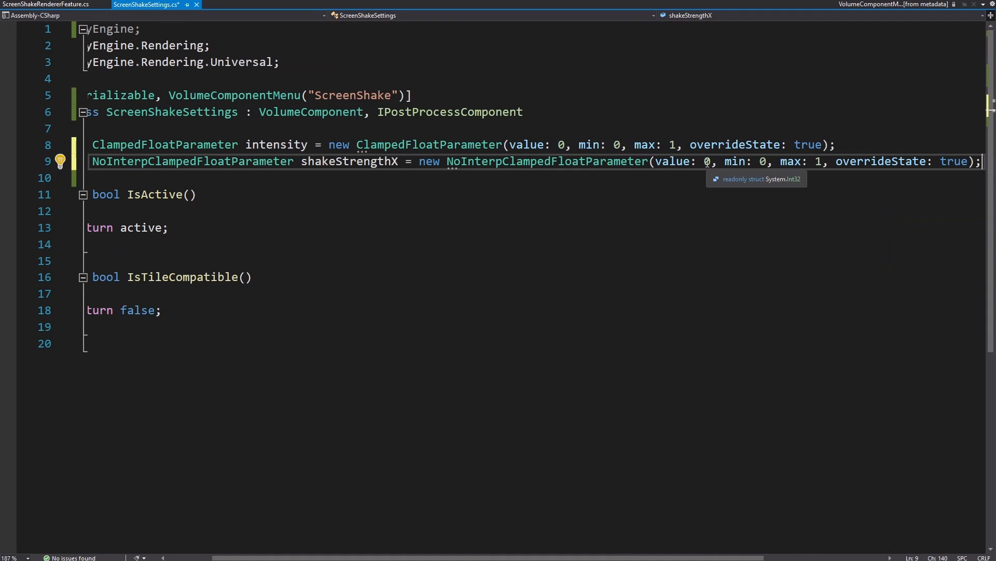
double_click(762, 162)
double_click(818, 162)
click(982, 161)
- Duplicate the shakeStrengthX declaration on the line below it and rename the copy shakeStrengthY
key(Return)
drag(91, 161, 991, 162)
text(public NoInterpClampedFloatParameter shakeStrengthX = new NoInterpClampedFloatParameter(value: 0, min: 0, max: 1, overrideState: true);)
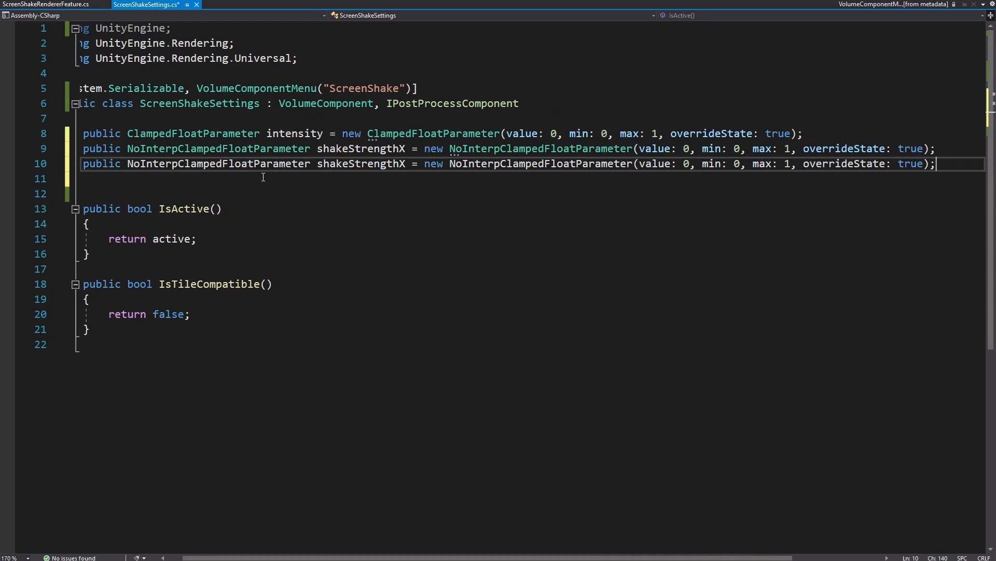
drag(407, 164, 400, 164)
text(Y)
- Copy the whole shakeStrengthY declaration onto the empty line beneath it
key(End)
key(shift+Home)
key(shift+Home)
key(ctrl+c)
click(212, 176)
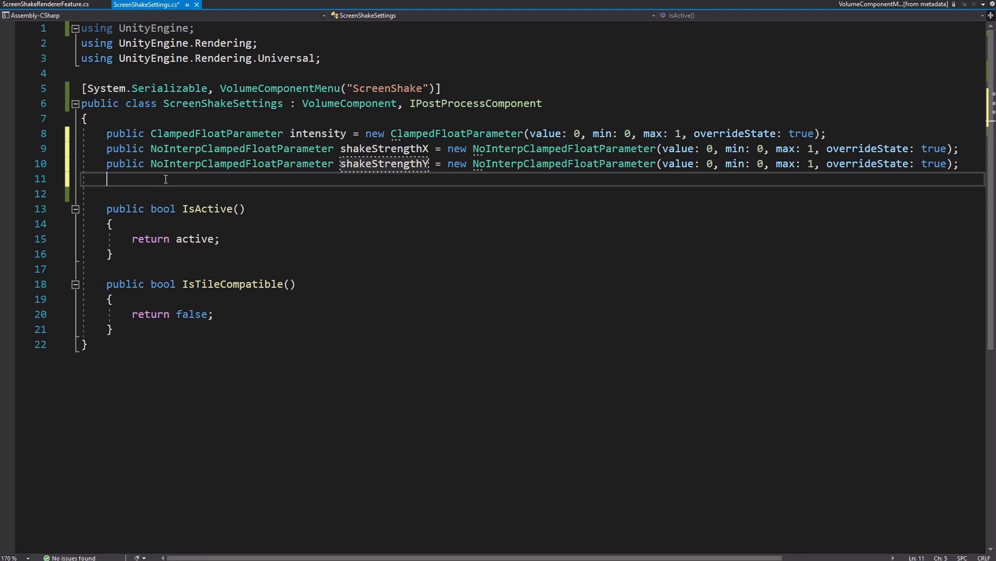
key(ctrl+v)
- Rename the lowest copied parameter to offsetPercentage and set its max argument to 100
drag(426, 178, 338, 178)
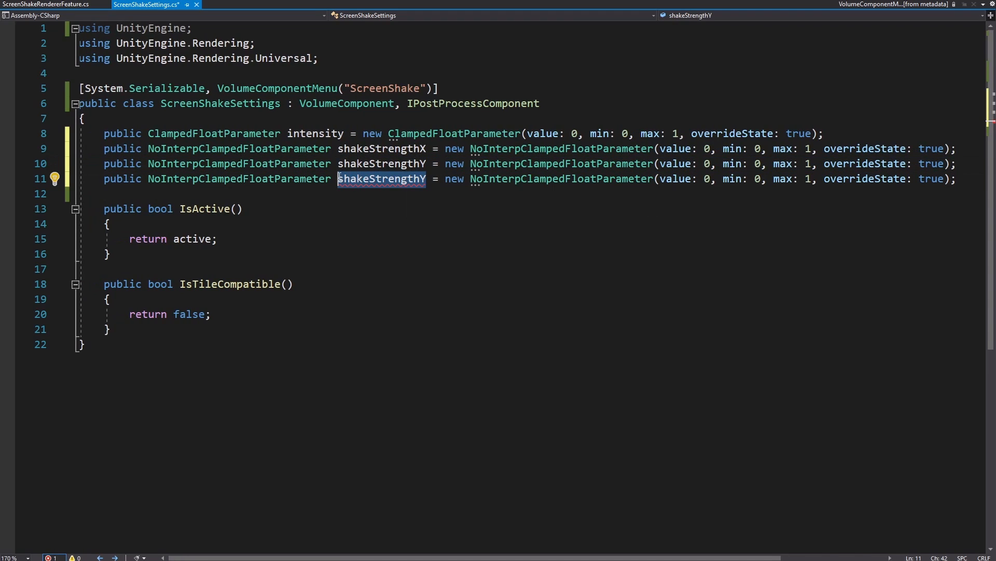
text(off)
text(setPerc)
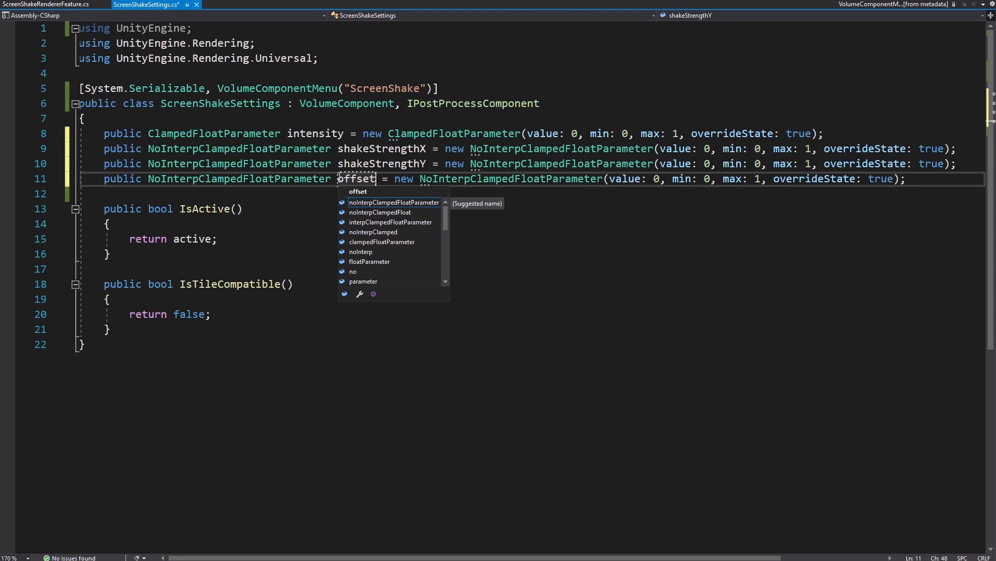
text(entage)
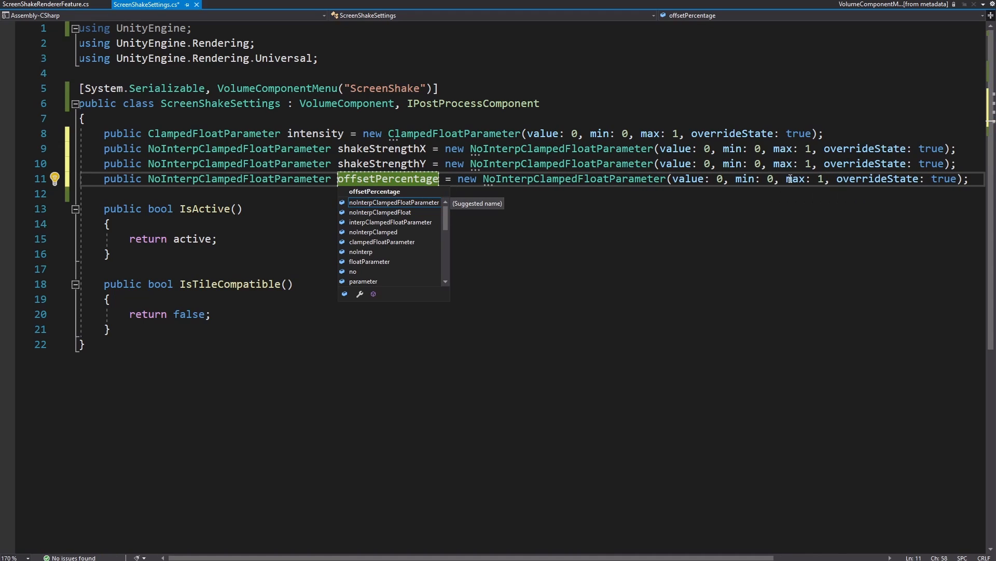
click(823, 179)
text(00)
- Move the offsetPercentage declaration directly below the intensity line and save ScreenShakeSettings.cs
key(Home)
key(shift+End)
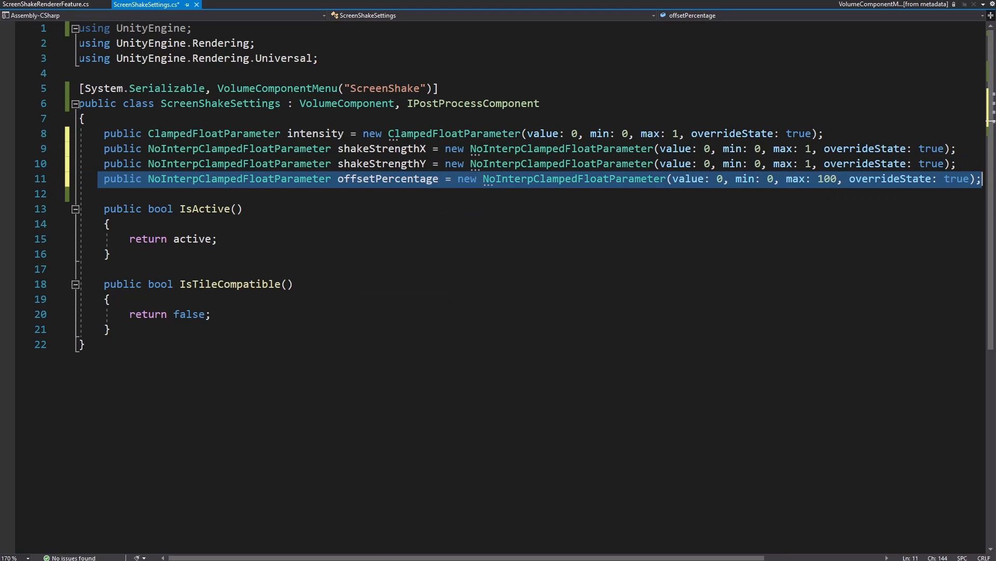
key(Delete)
click(836, 134)
key(Return)
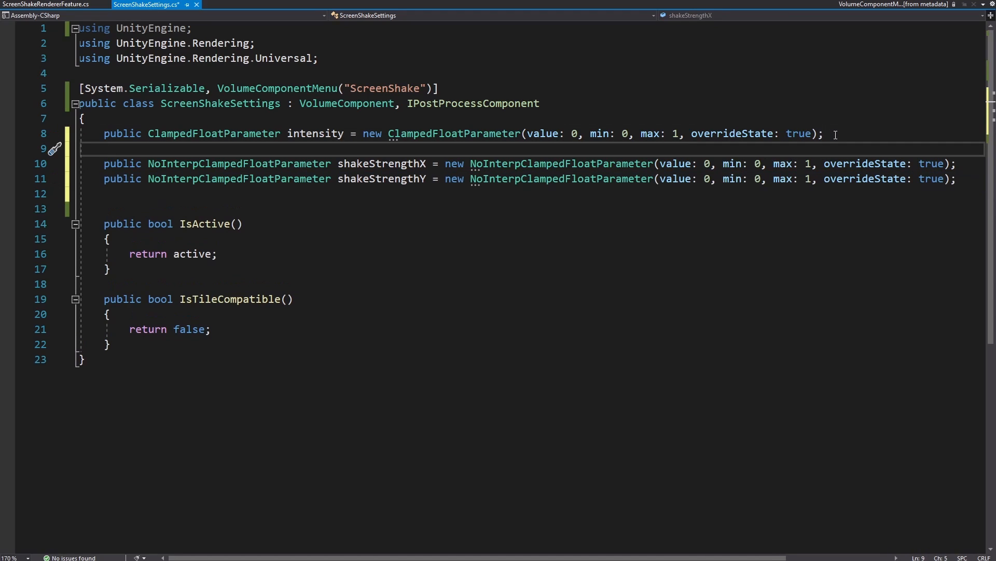
key(ctrl+v)
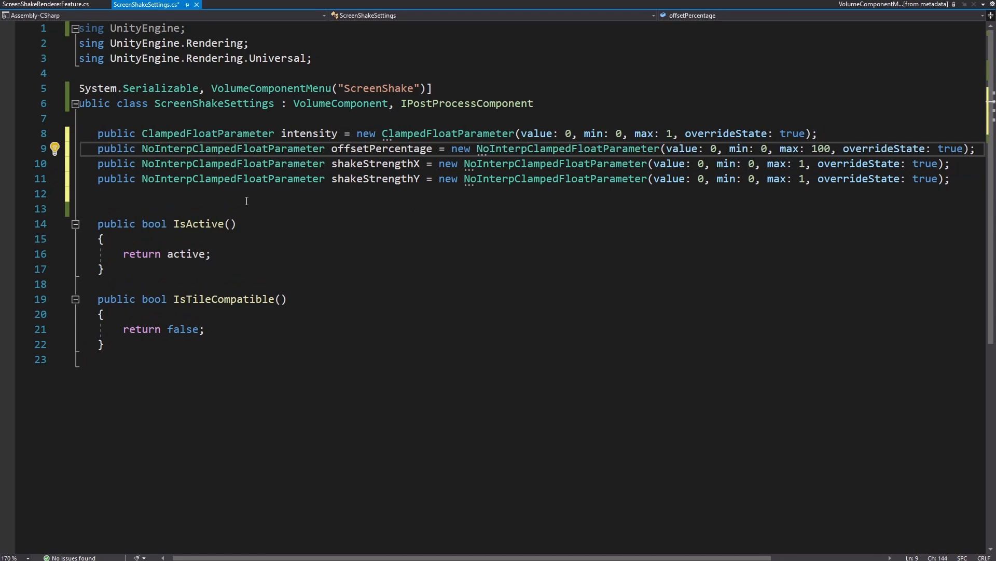
key(ctrl+s)
- In ScreenShakeRendererFeature.cs, start a second material.SetFloat call directly below the _Intensity line in Execute
click(46, 7)
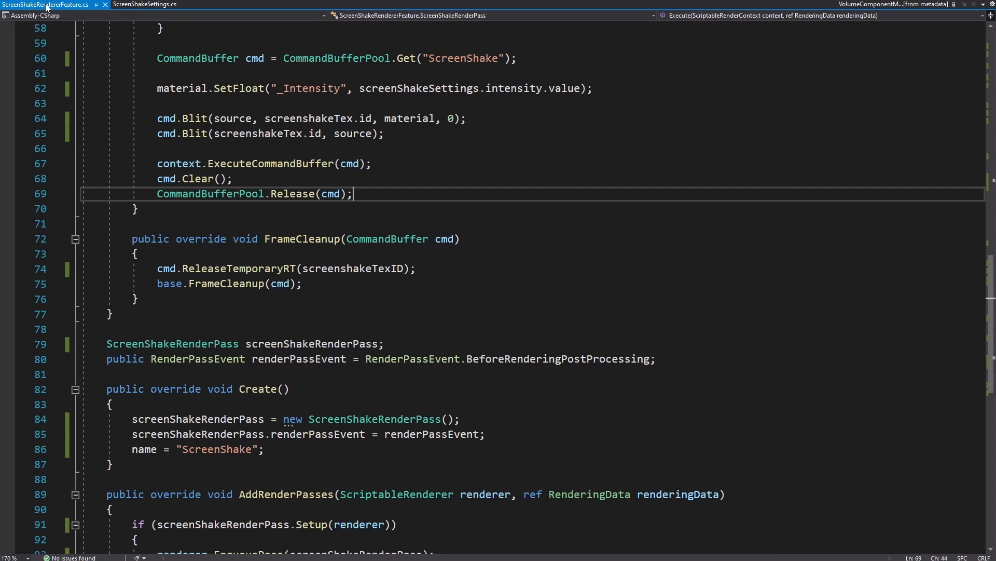
click(622, 222)
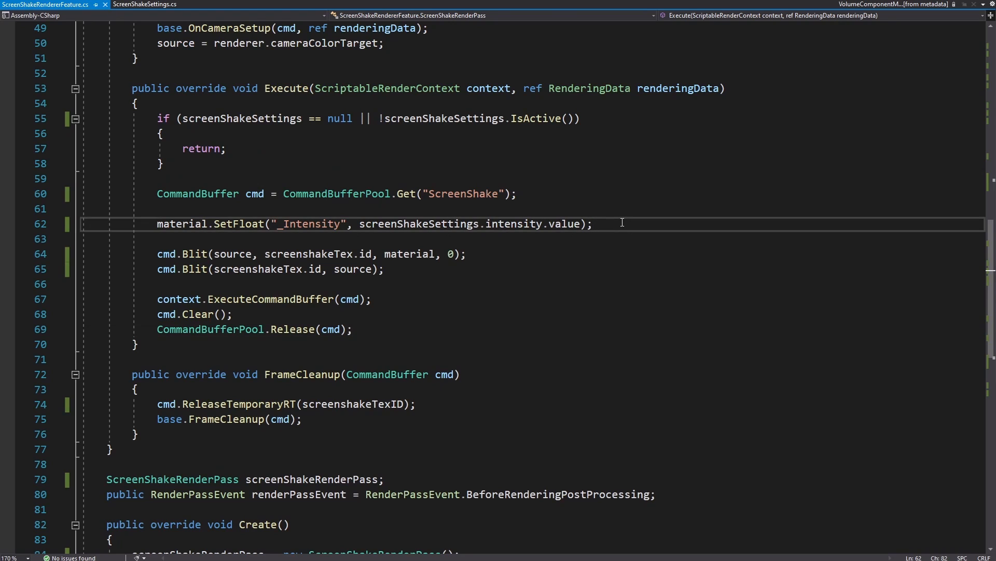
key(Return)
text(mater)
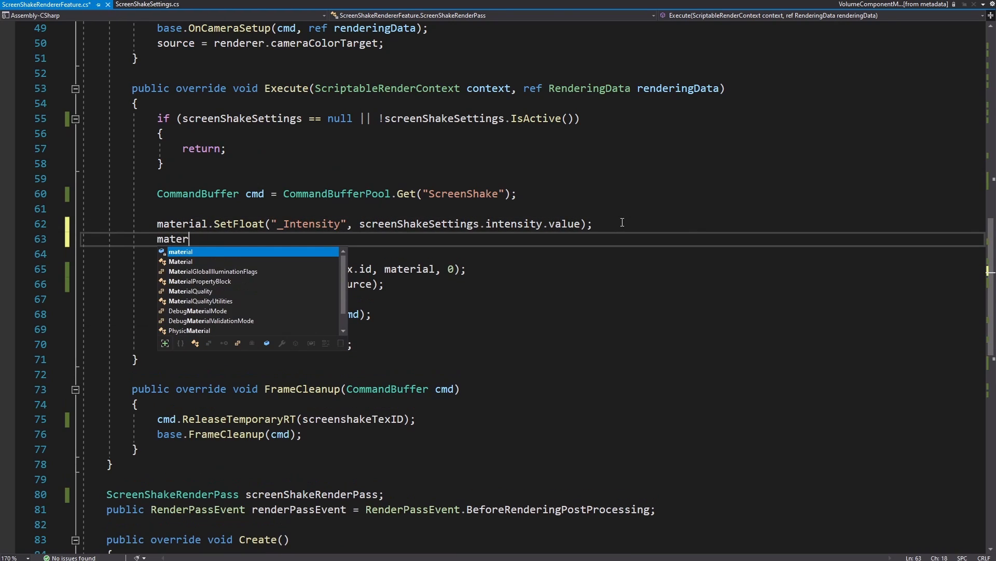
key(Tab)
text(.setf)
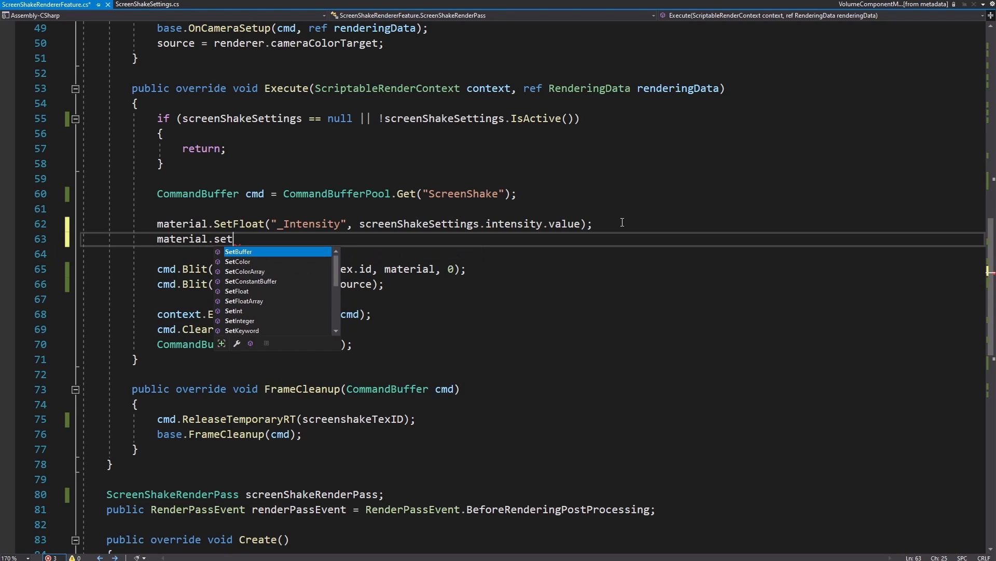
text(()
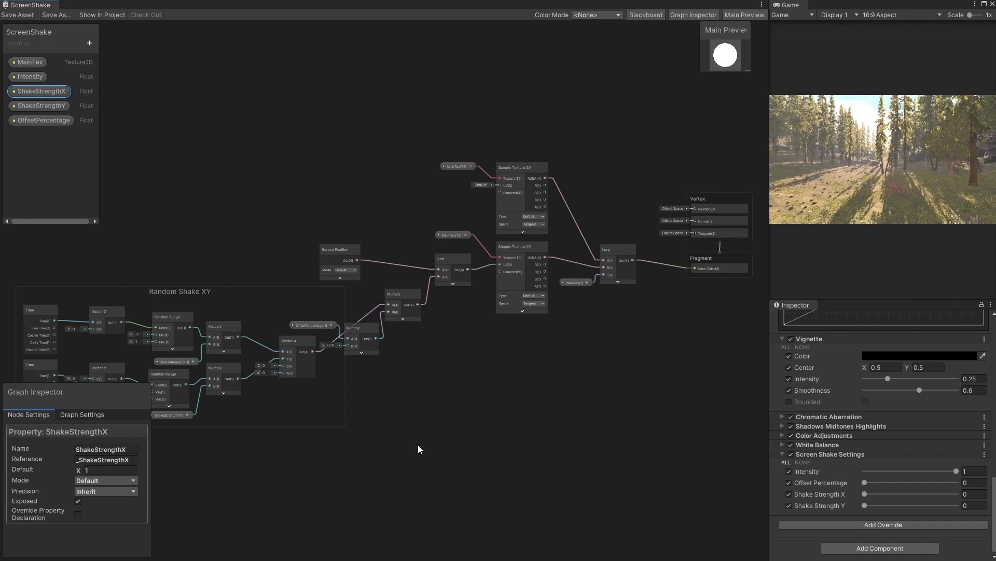
- Copy the ShakeStrengthX property's reference from the Unity shader graph and use "_ShakeStrengthX" as the new SetFloat call's name argument
click(46, 92)
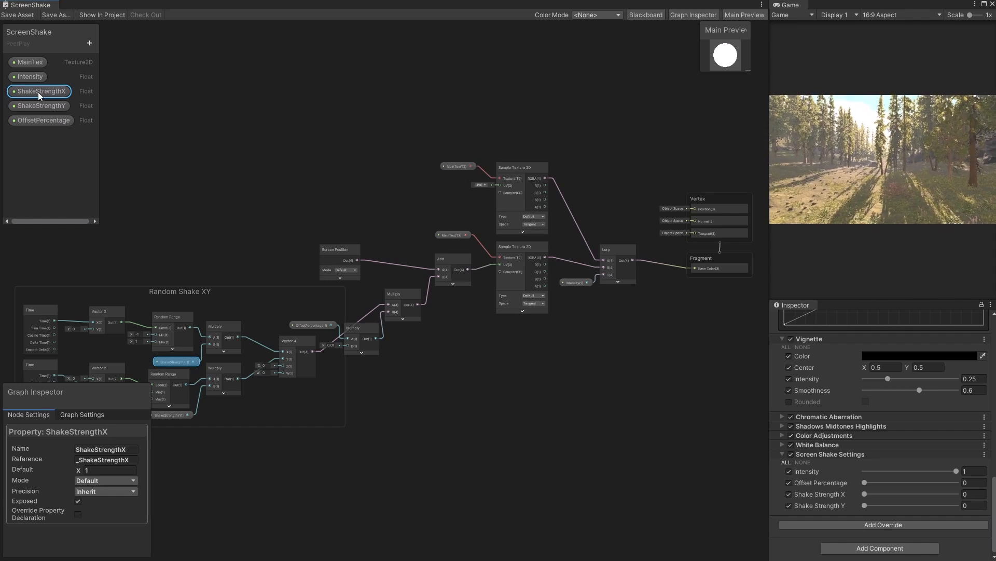
drag(135, 460, 32, 462)
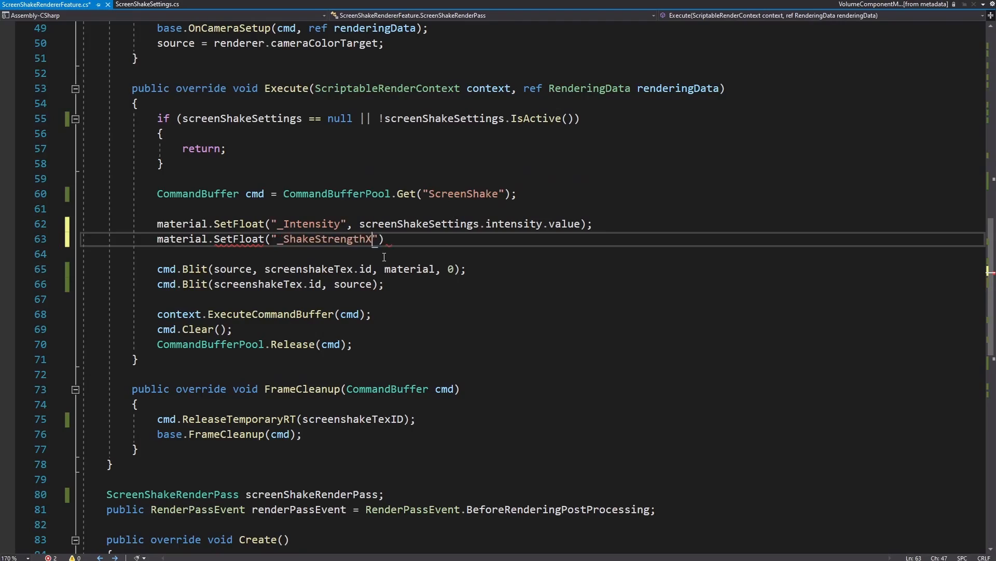
text(", s)
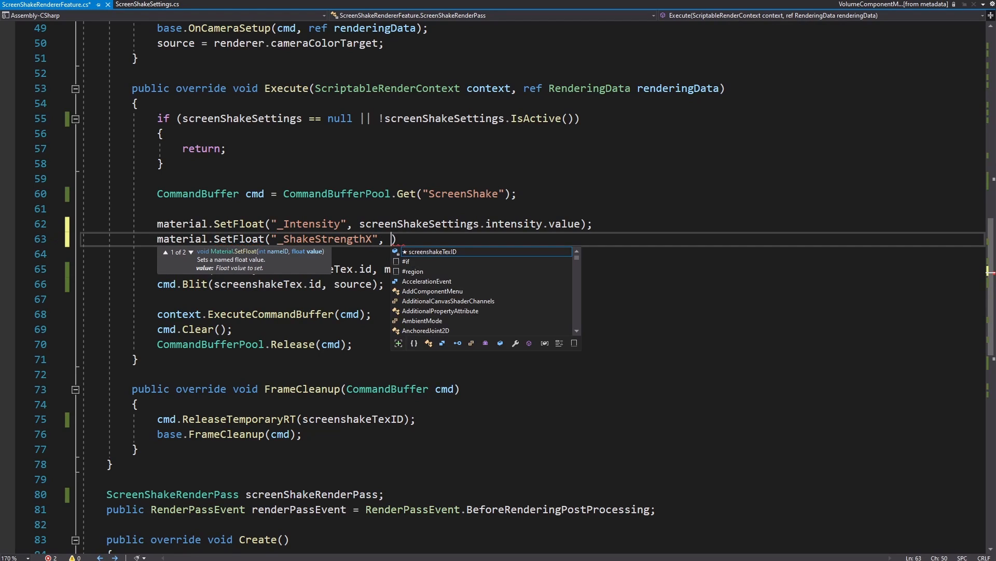
- Complete the _ShakeStrengthX SetFloat call with screenShakeSettings.shakeStrengthX.value as its second argument
text(creens)
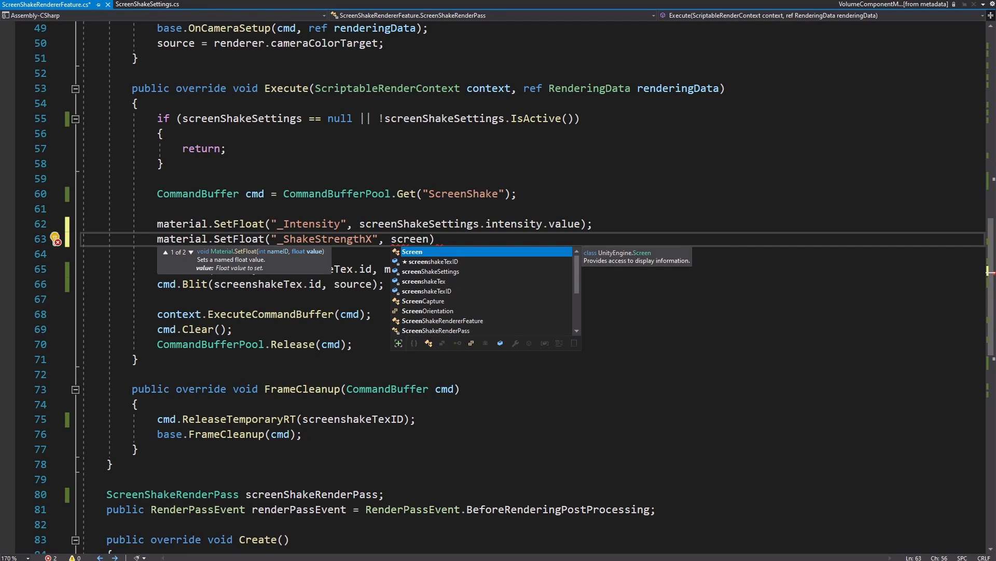
text(h)
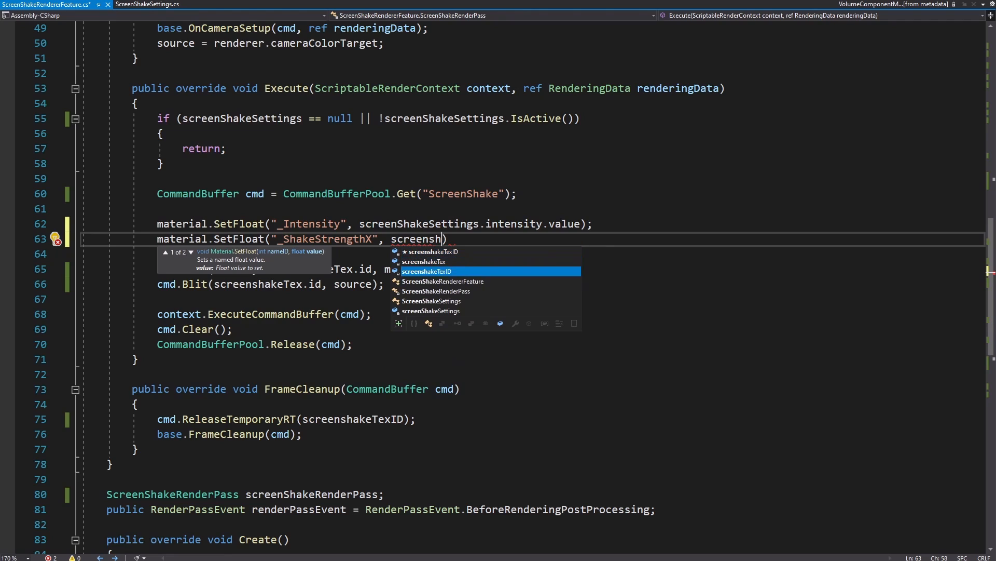
key(Down)
text(.sh)
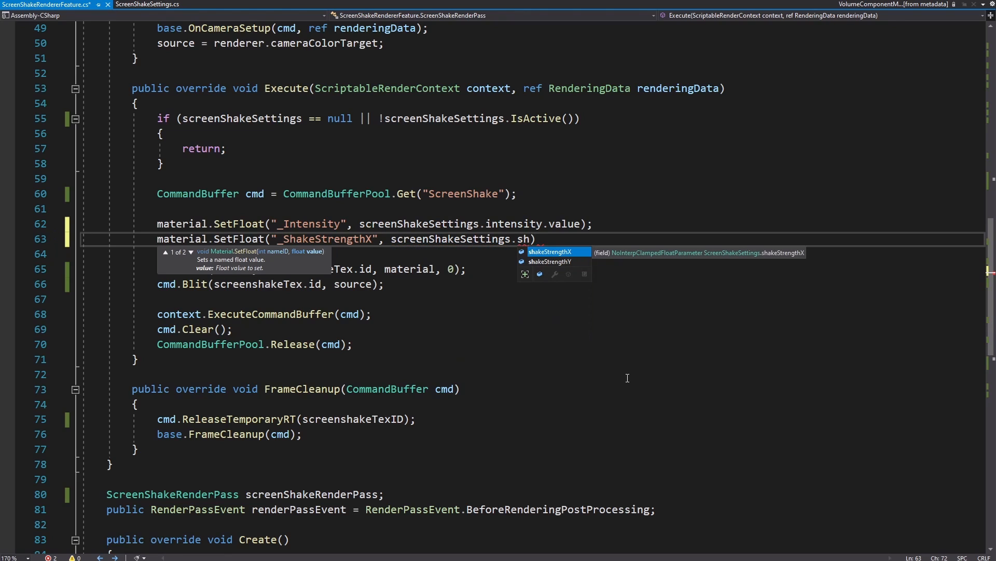
key(Tab)
text(.val)
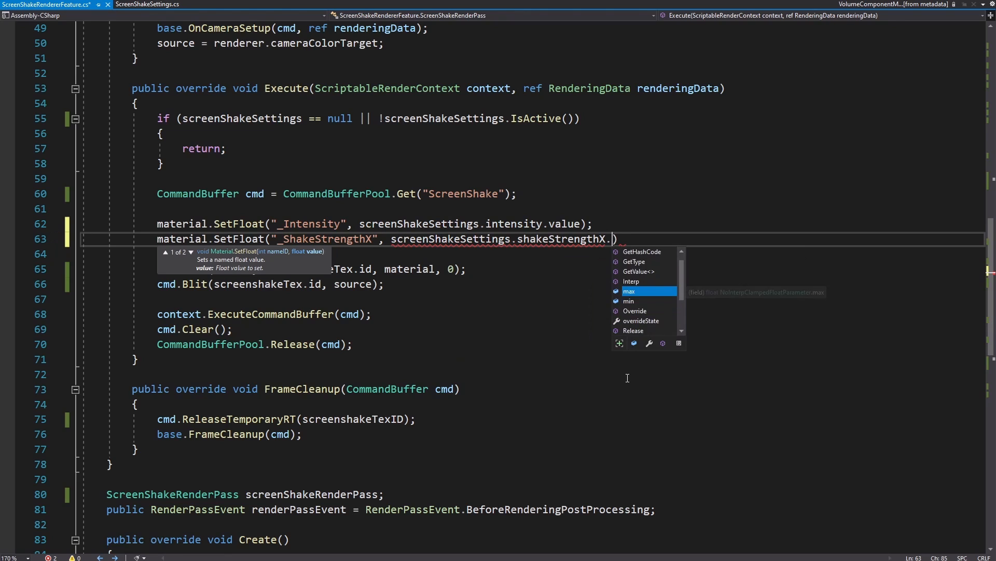
text(ue);)
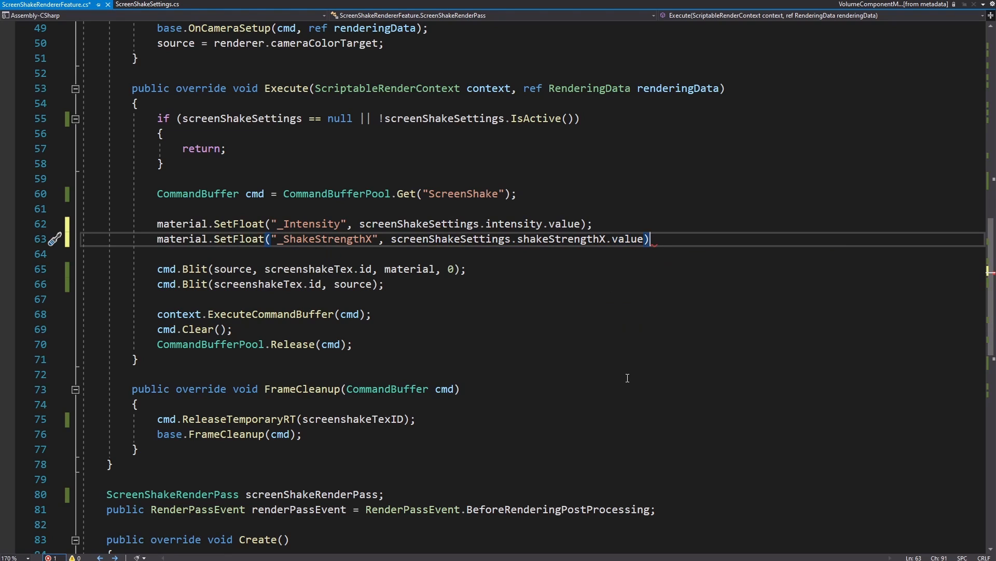
- Finish the _ShakeStrengthX SetFloat line, duplicate it directly below, and change the copy's name argument to "_ShakeStrengthY"
drag(157, 239, 670, 235)
key(ctrl+c)
click(674, 239)
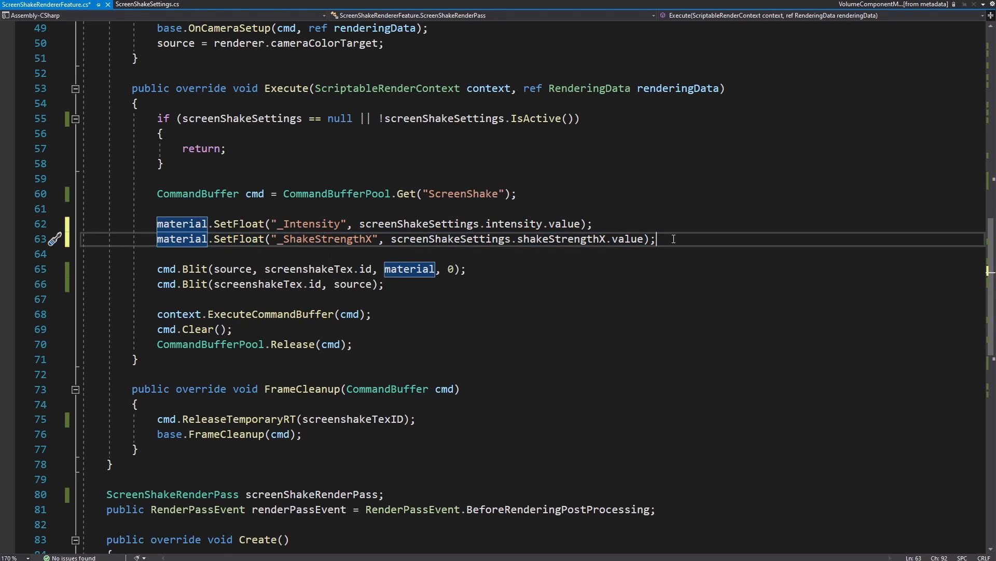
key(ctrl+d)
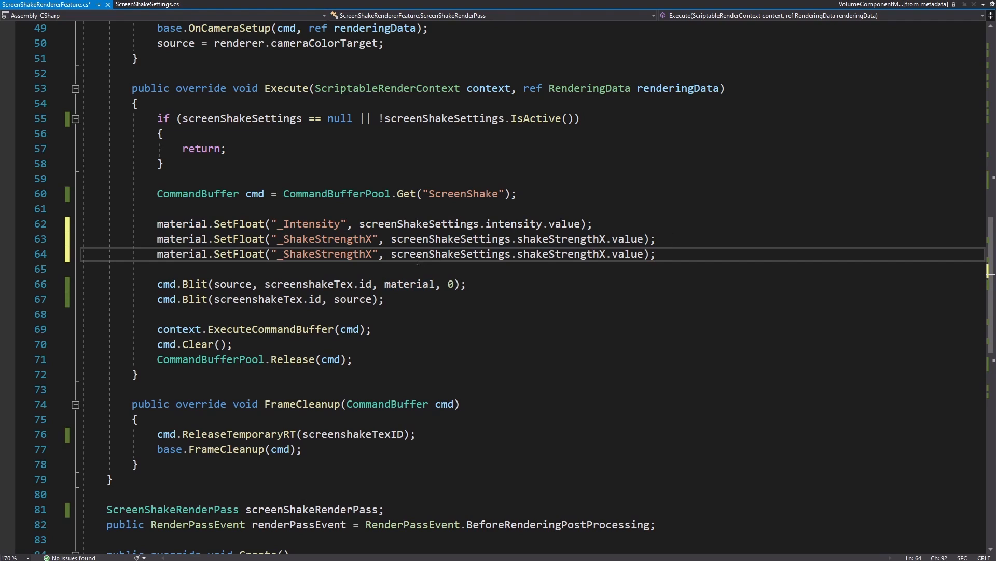
click(377, 254)
key(BackSpace)
text(Y)
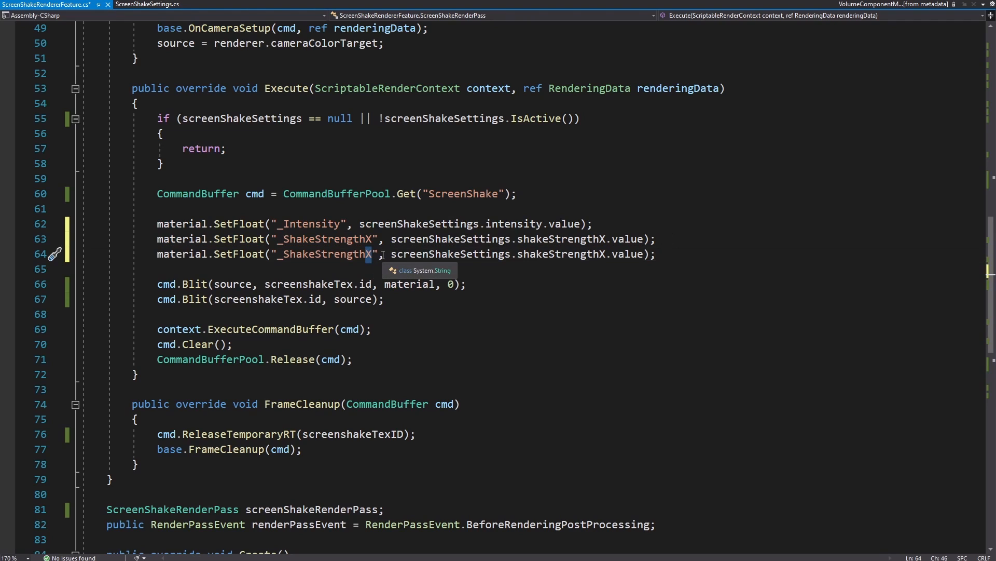
- Add another SetFloat line below and use the OffsetPercentage property's reference, copied from the Unity shader graph, as its "_OffsetPercentage" name argument
click(660, 254)
key(Return)
key(ctrl+v)
key(alt+Tab)
click(37, 123)
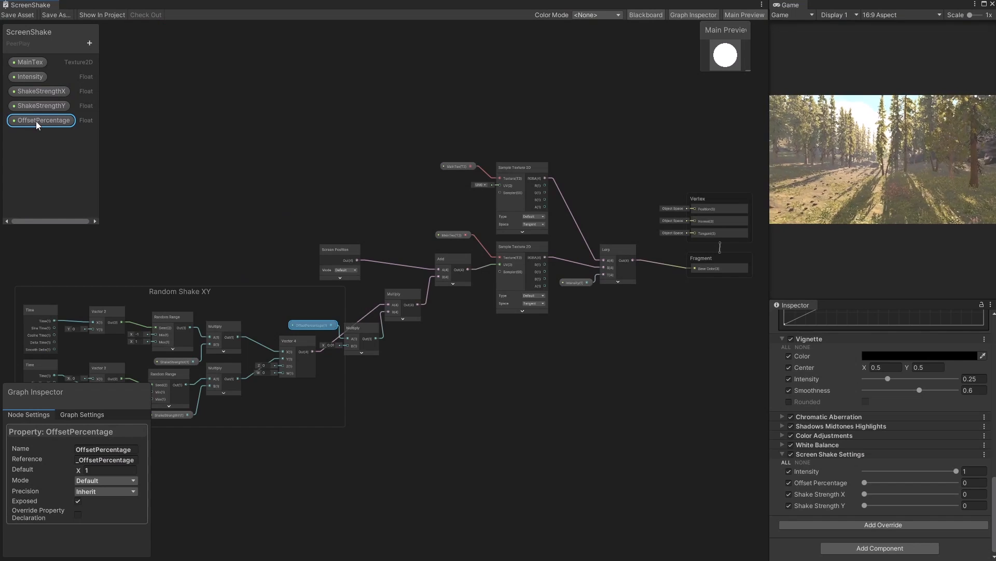
click(117, 457)
key(ctrl+c)
key(alt+Tab)
double_click(317, 272)
key(ctrl+v)
- Make the _OffsetPercentage call read screenShakeSettings.offsetPercentage.value and save ScreenShakeRendererFeature.cs
double_click(577, 270)
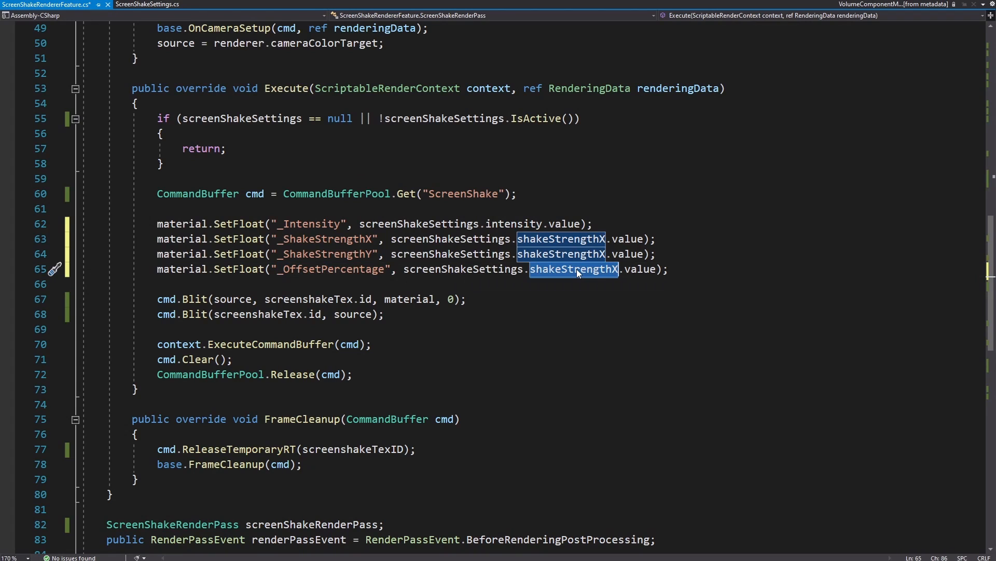
text(offsetPercentage)
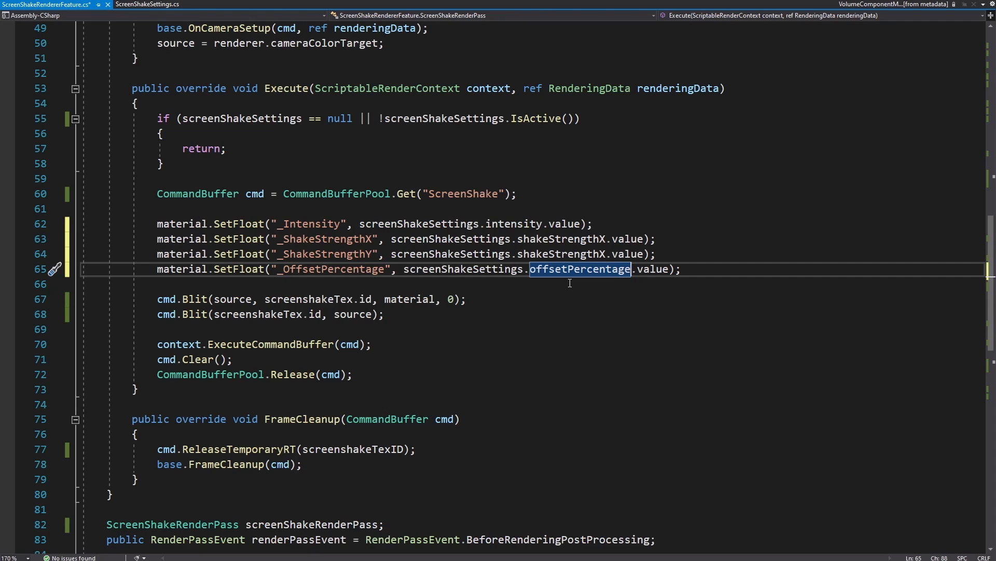
click(703, 271)
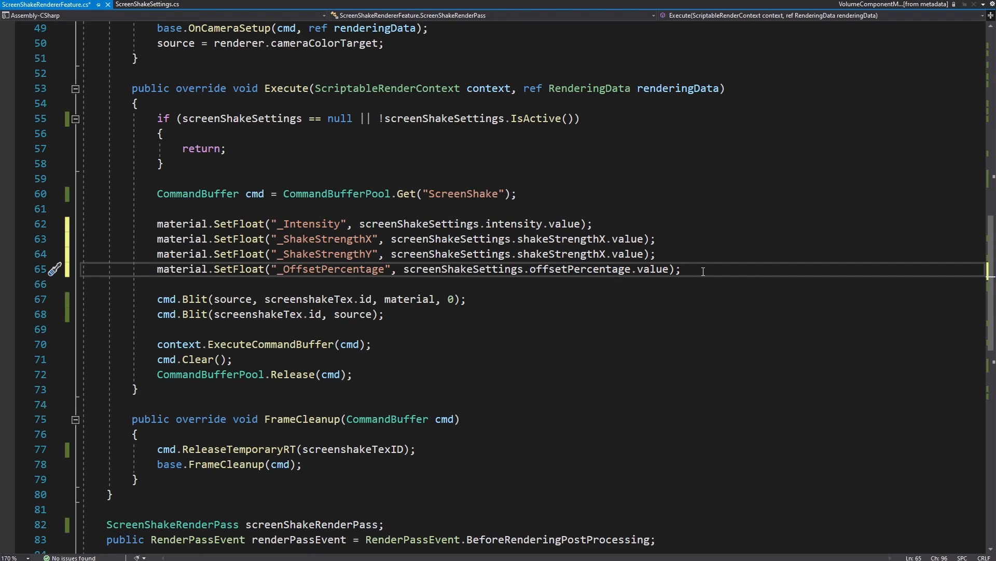
key(ctrl+s)
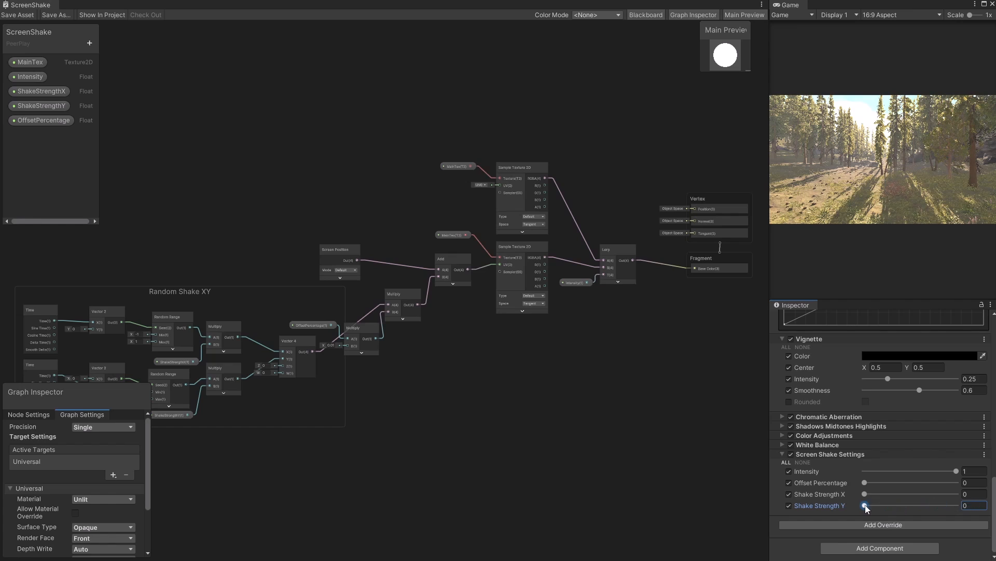
- In Unity's Screen Shake Settings override, set Shake Strength X and Shake Strength Y to 1 and Offset Percentage to 2.3
drag(864, 496, 988, 505)
drag(865, 483, 868, 487)
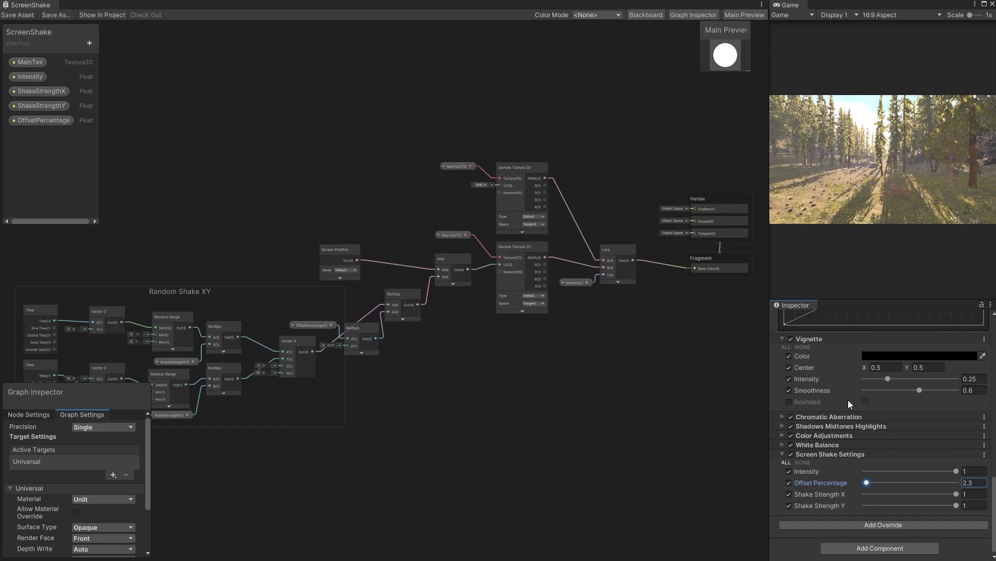
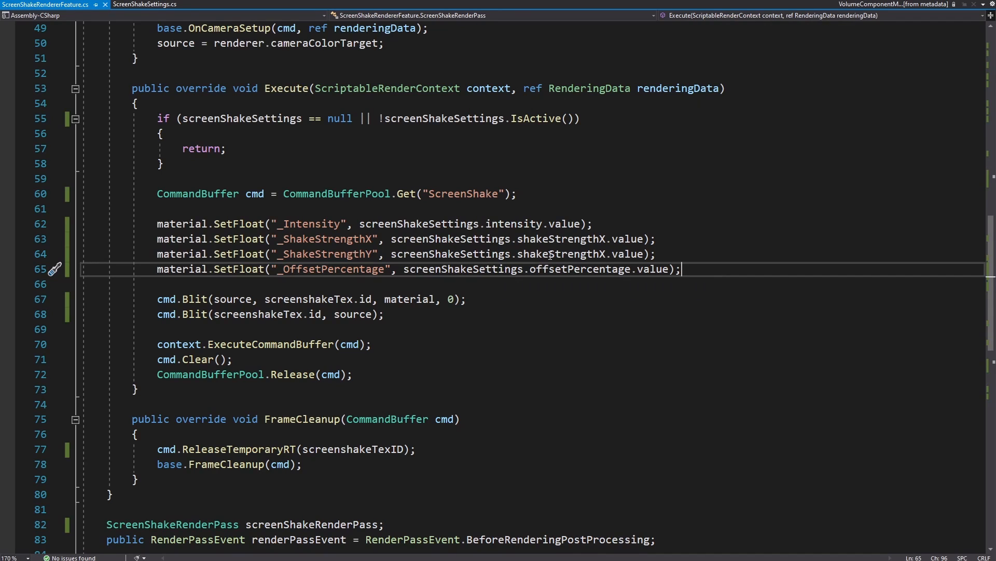
- In ScreenShakeRendererFeature.cs, correct the _ShakeStrengthY call to read screenShakeSettings.shakeStrengthY.value and save the script
click(598, 256)
key(Delete)
text(Y)
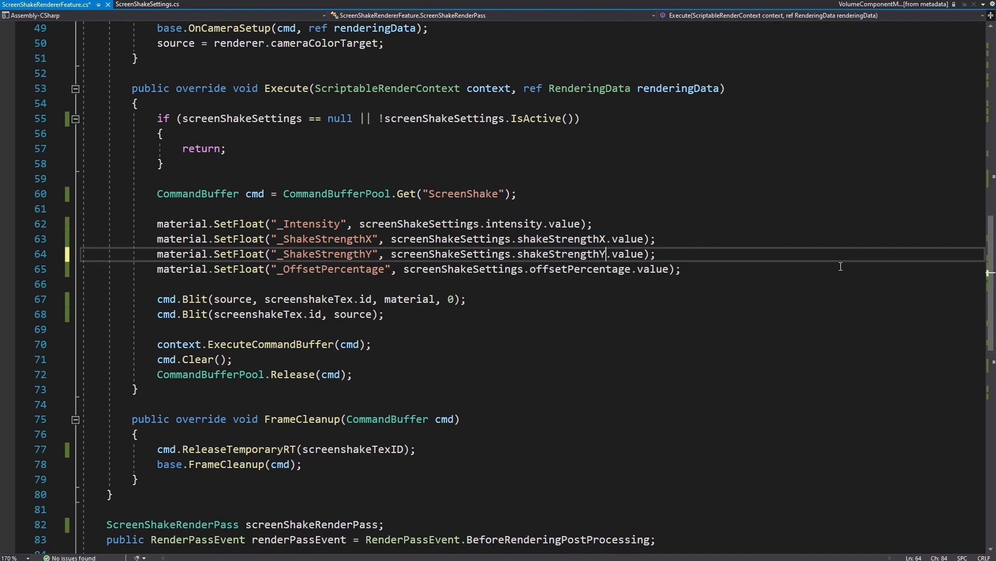
key(ctrl+s)
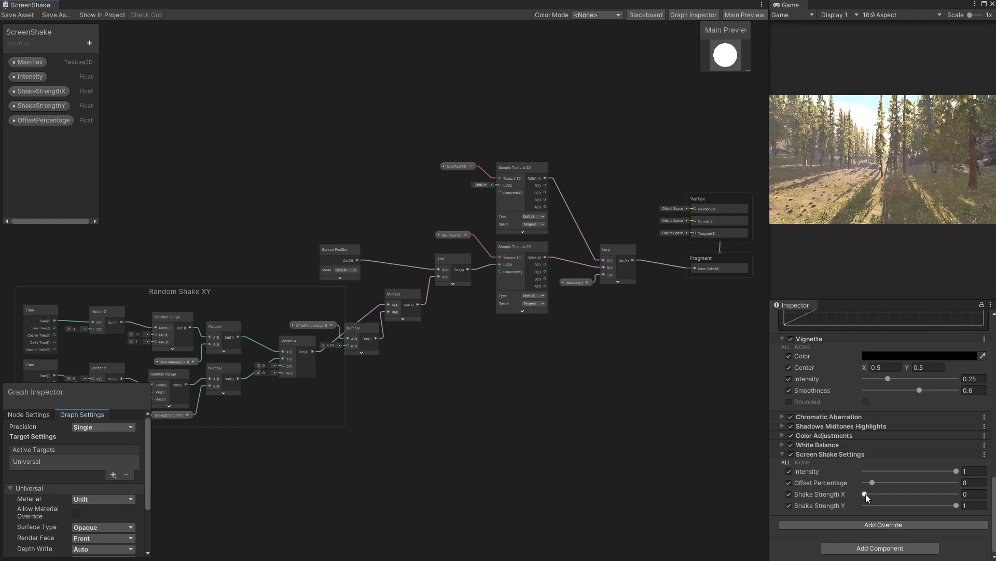
- In Unity's Screen Shake Settings override, set Shake Strength X to 0.833 and Shake Strength Y to 0
mouse_move(947, 507)
mouse_down()
mouse_move(863, 508)
mouse_move(943, 502)
mouse_up()
click(670, 462)
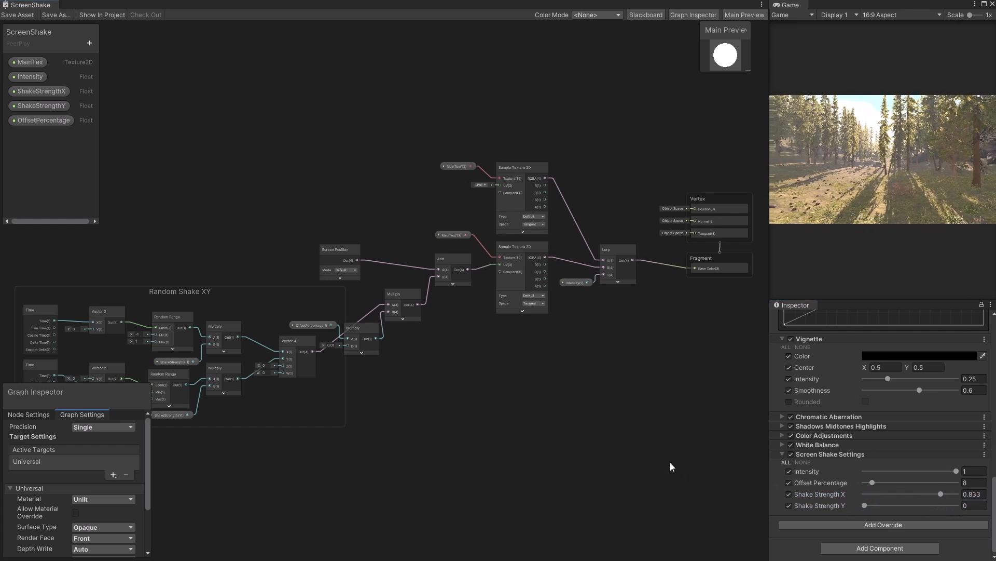